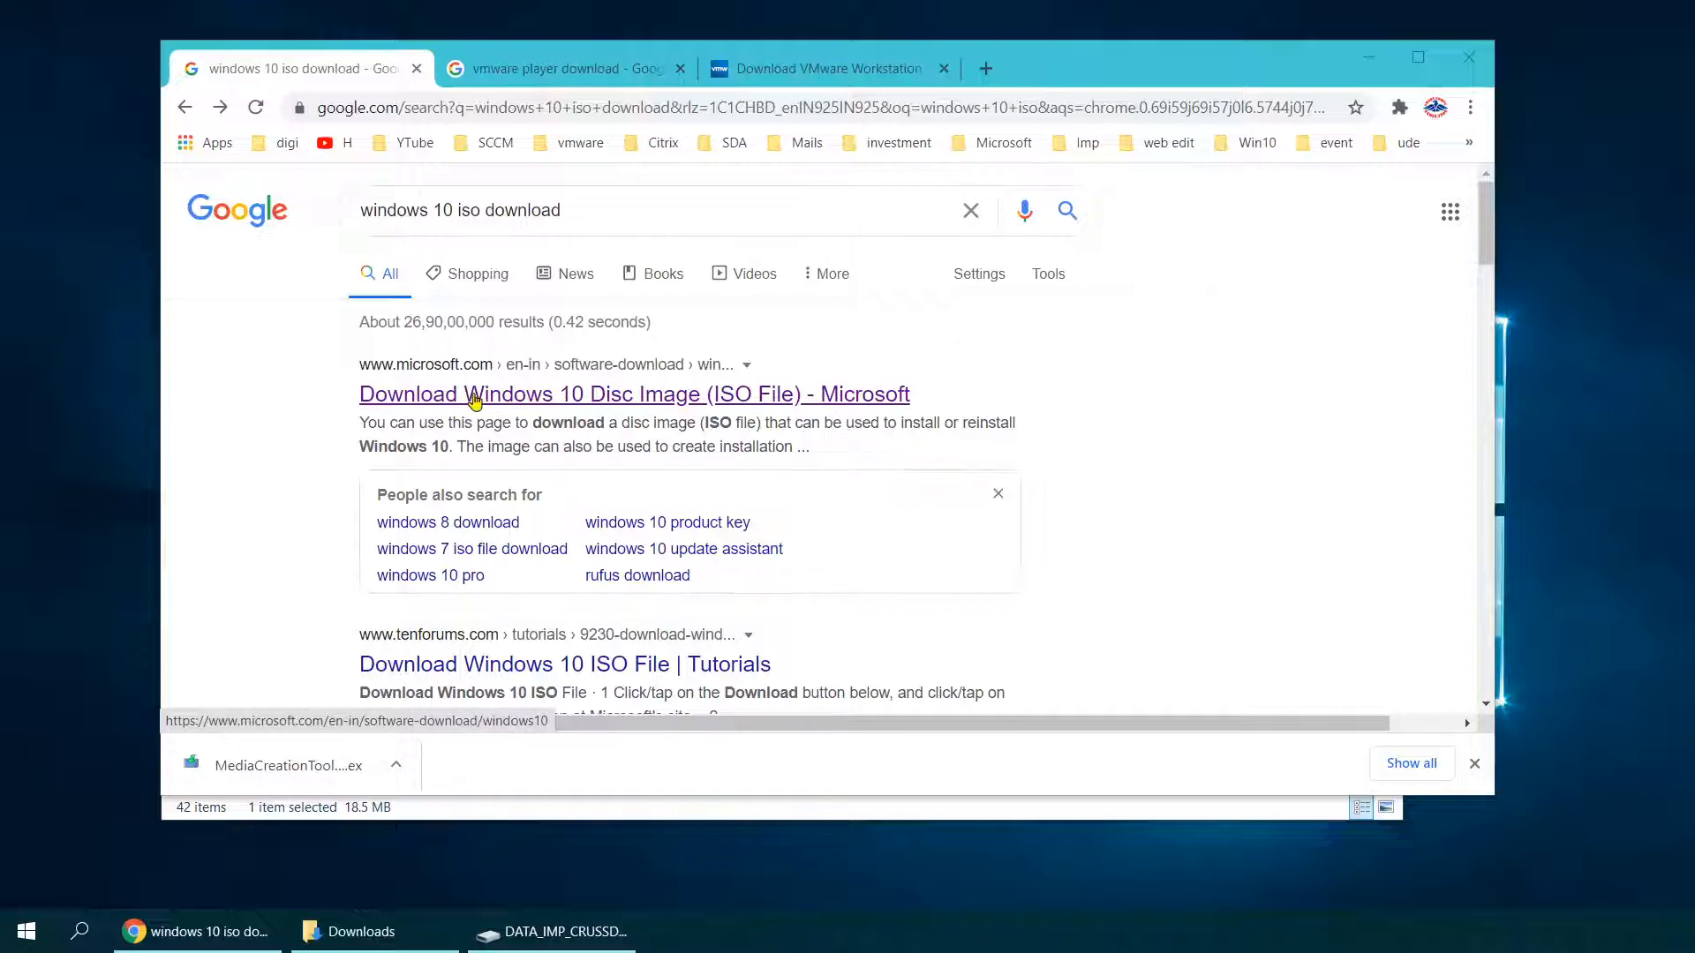
Step: Go to Microsoft's Download Windows 10 page and run the downloaded MediaCreationTool.exe
{"action": "left_click", "coordinate": [367, 394]}
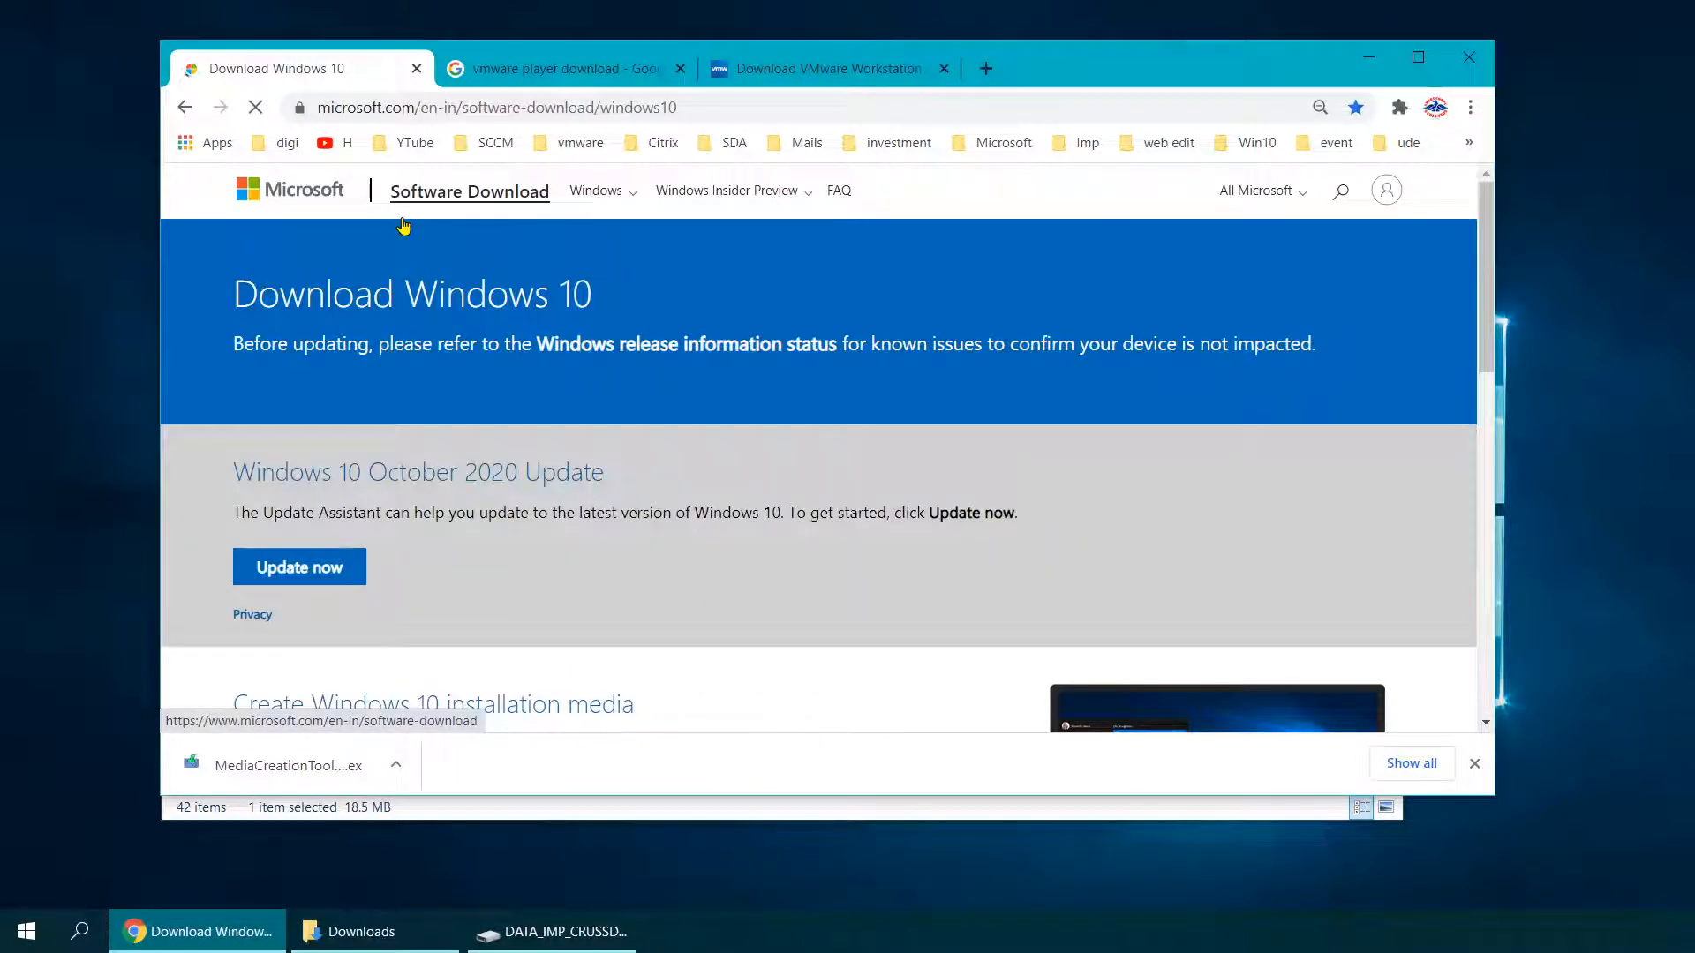
{"action": "scroll", "coordinate": [450, 335], "scroll_direction": "down", "scroll_amount": 4}
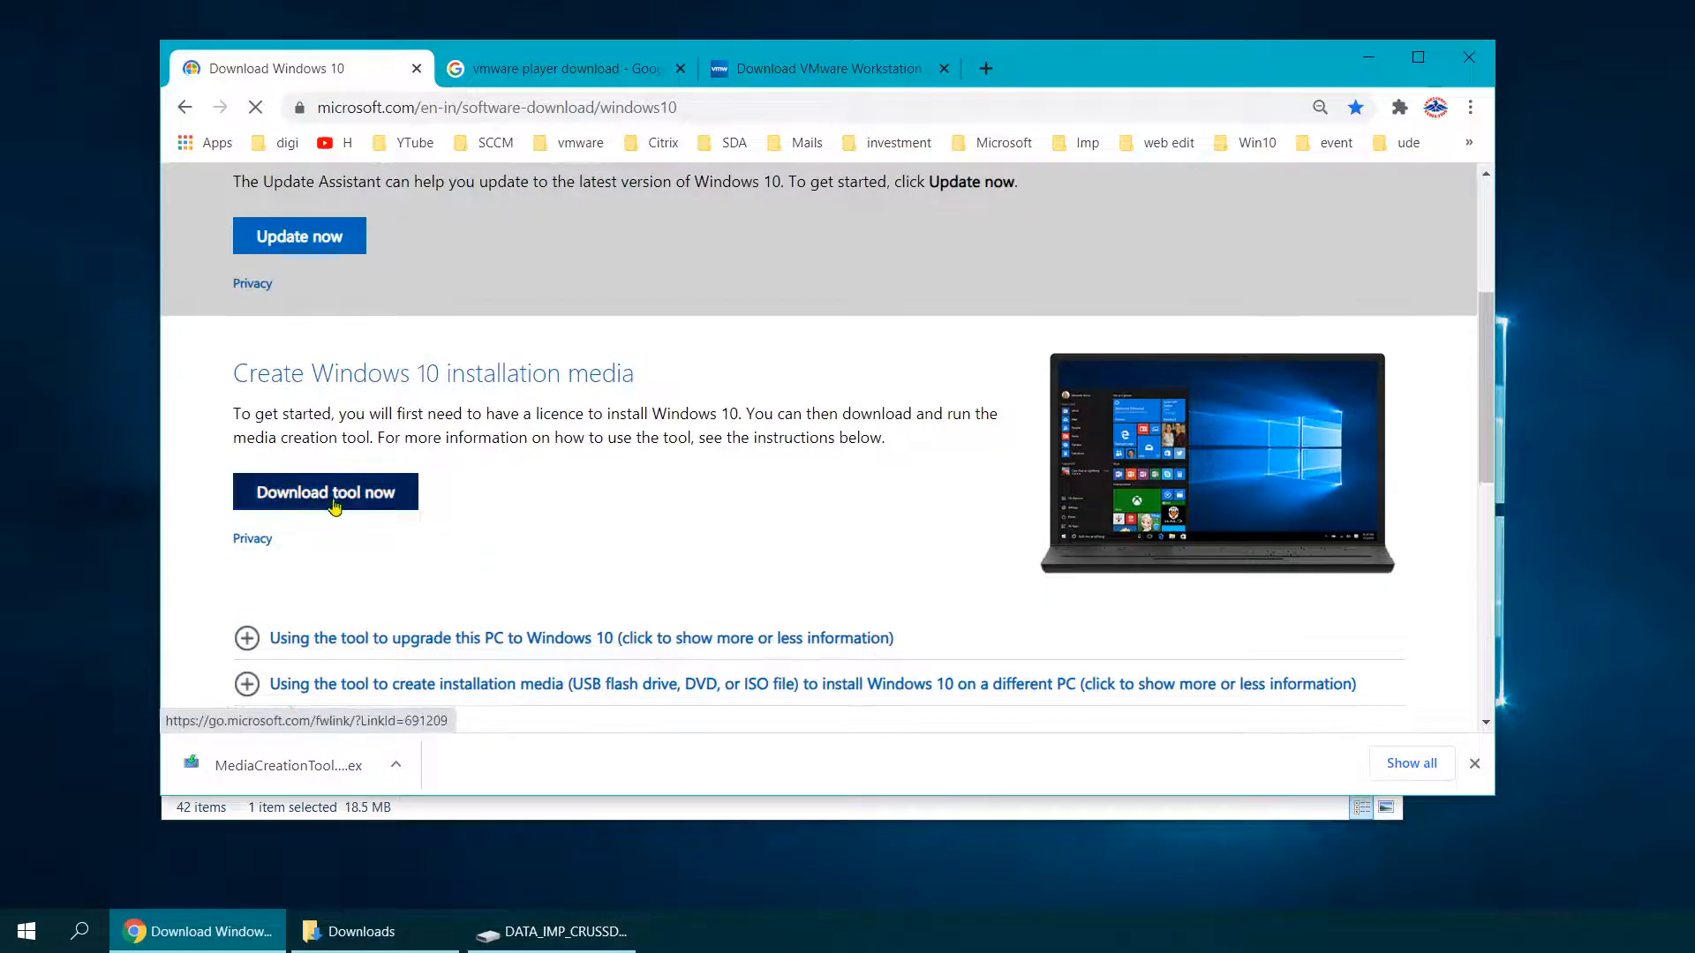
{"action": "scroll", "coordinate": [358, 510], "scroll_direction": "down", "scroll_amount": 2}
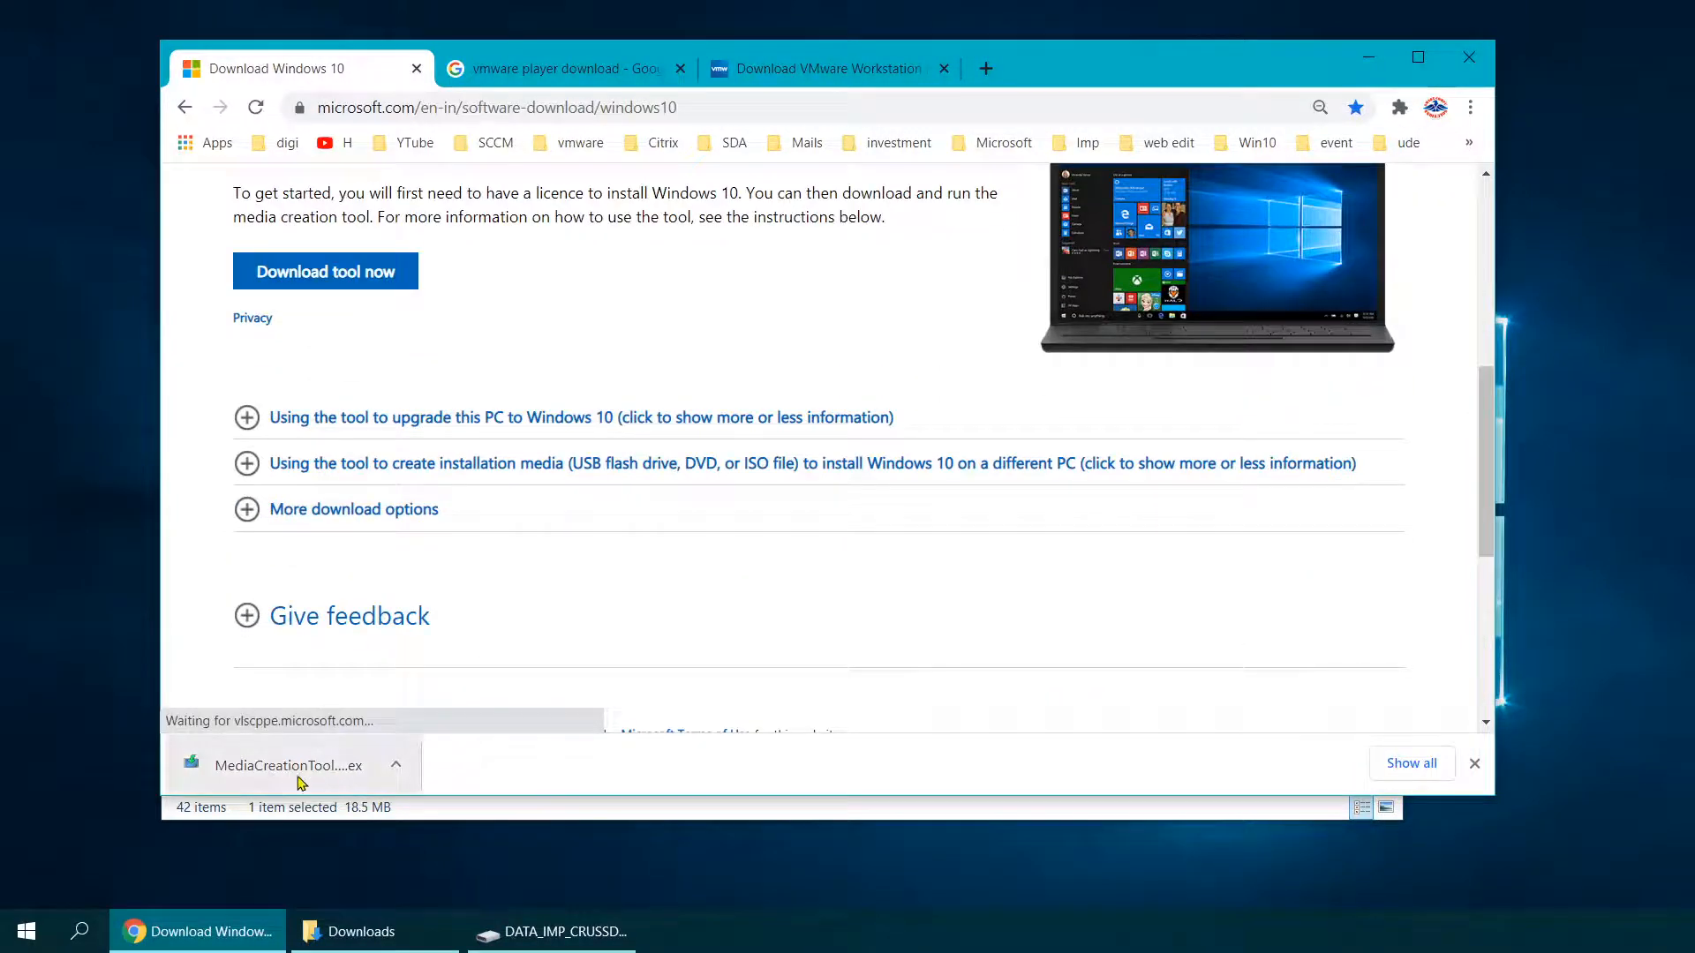
{"action": "left_click", "coordinate": [307, 768]}
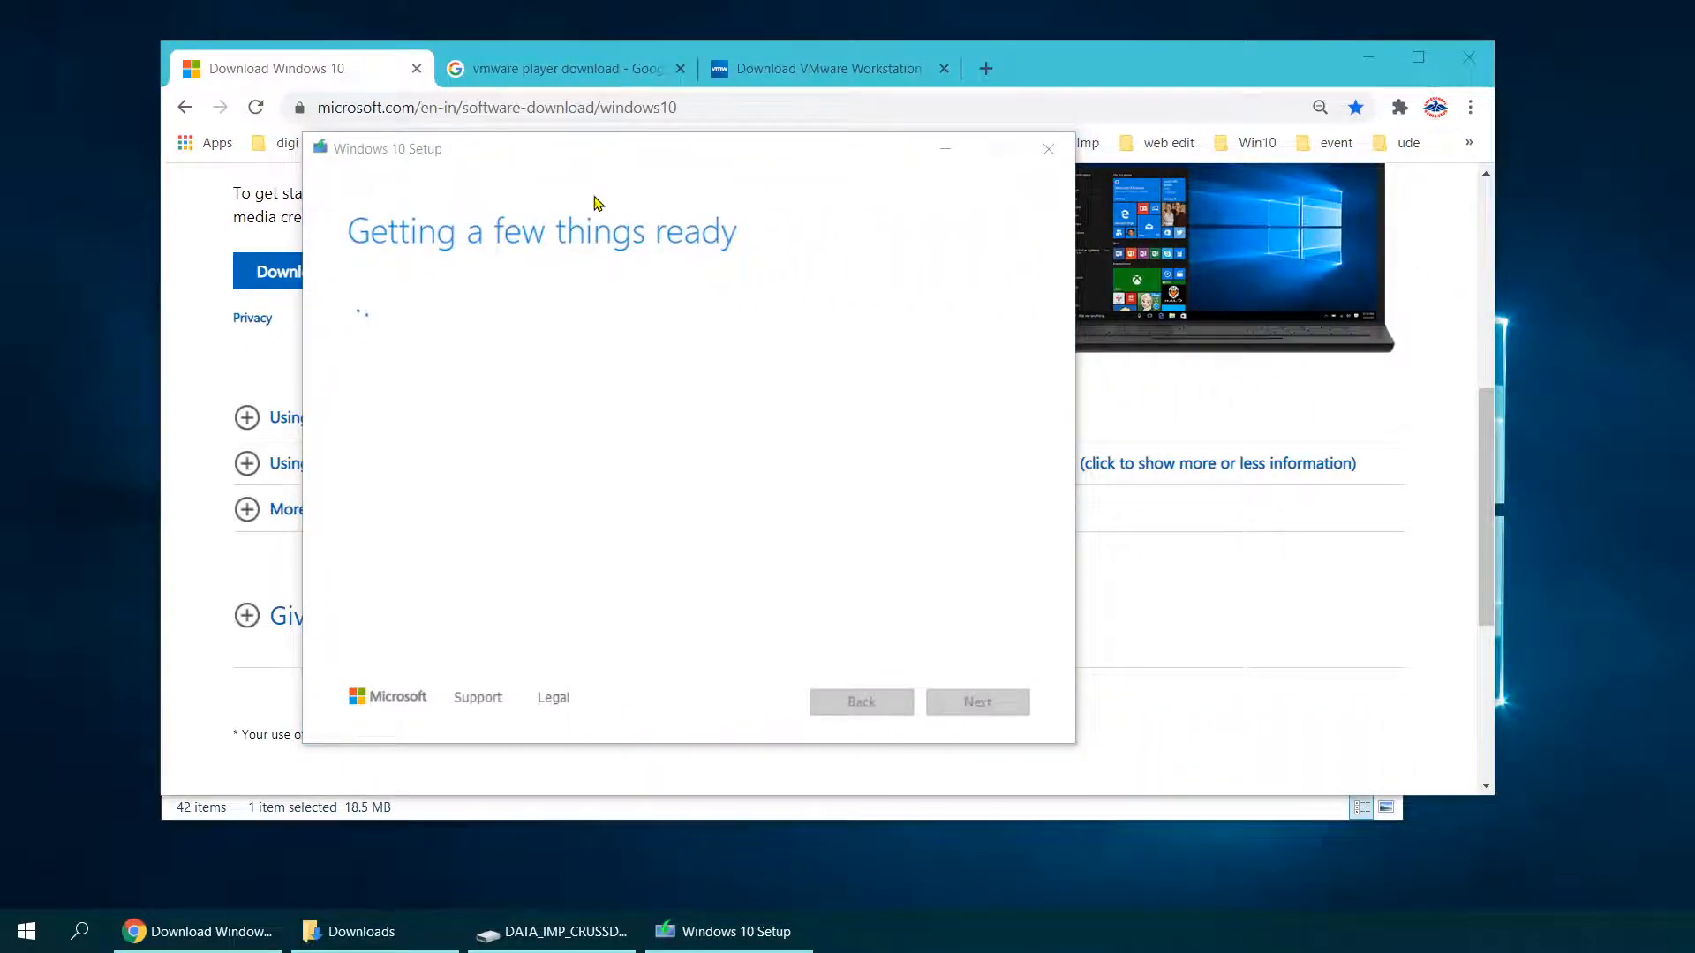
Step: Accept the Windows 10 license terms while switching Chrome to the VMware Player results
{"action": "left_click", "coordinate": [565, 68]}
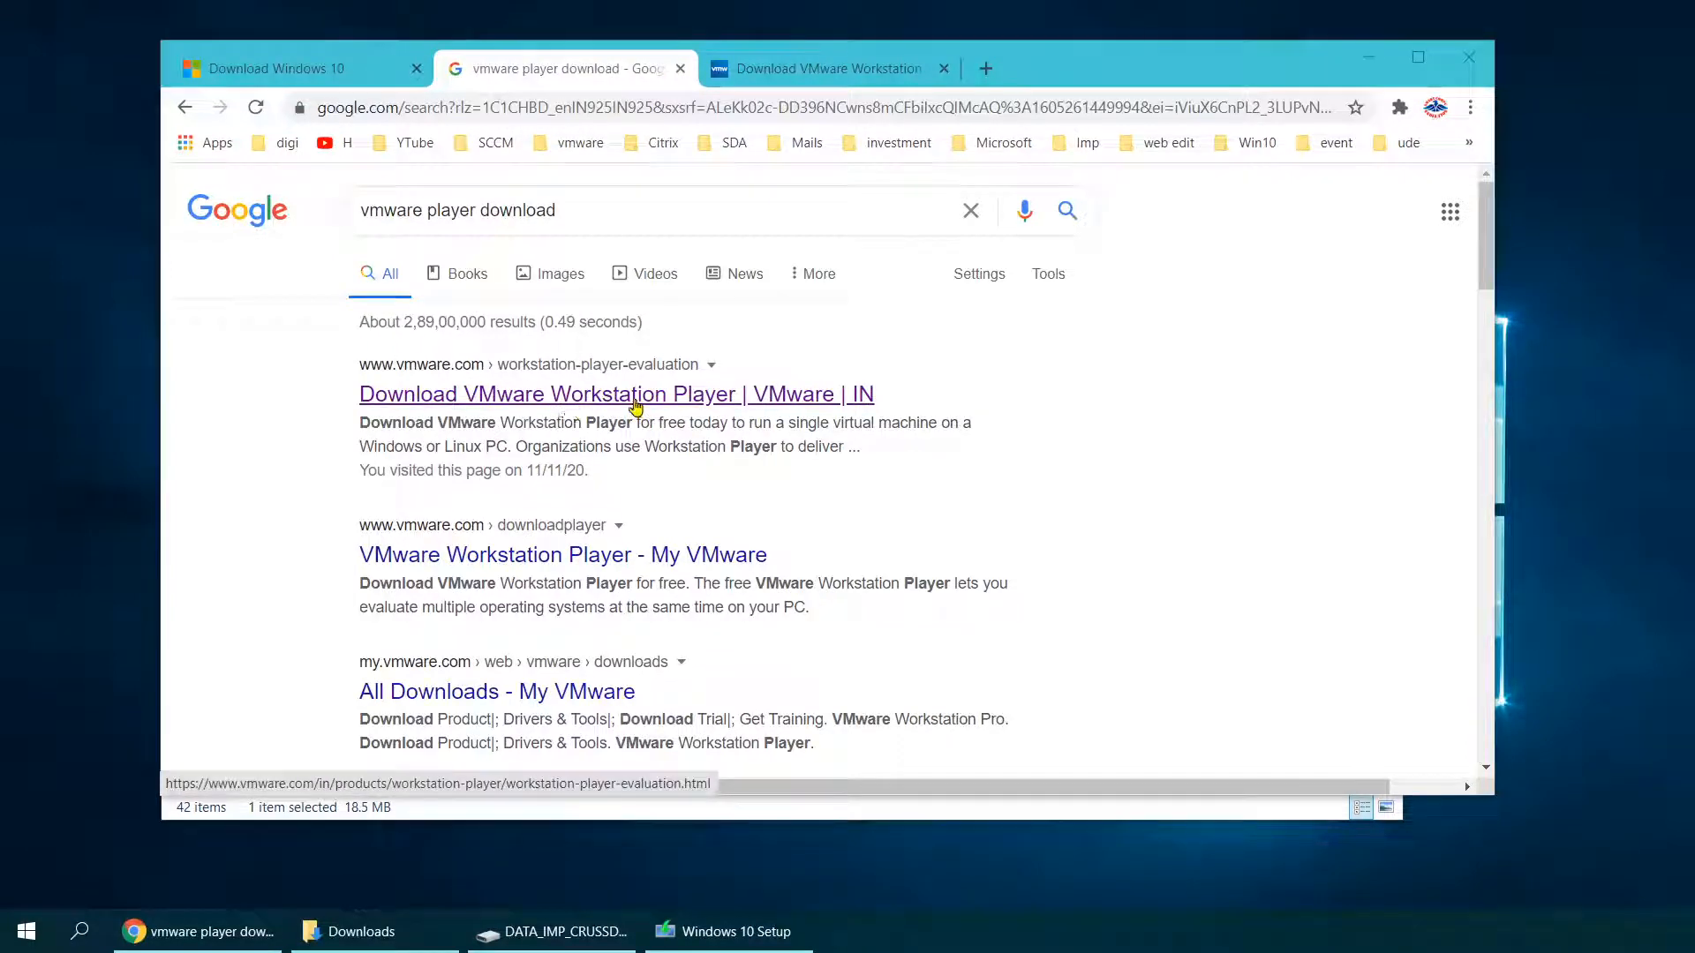
{"action": "left_click", "coordinate": [680, 931]}
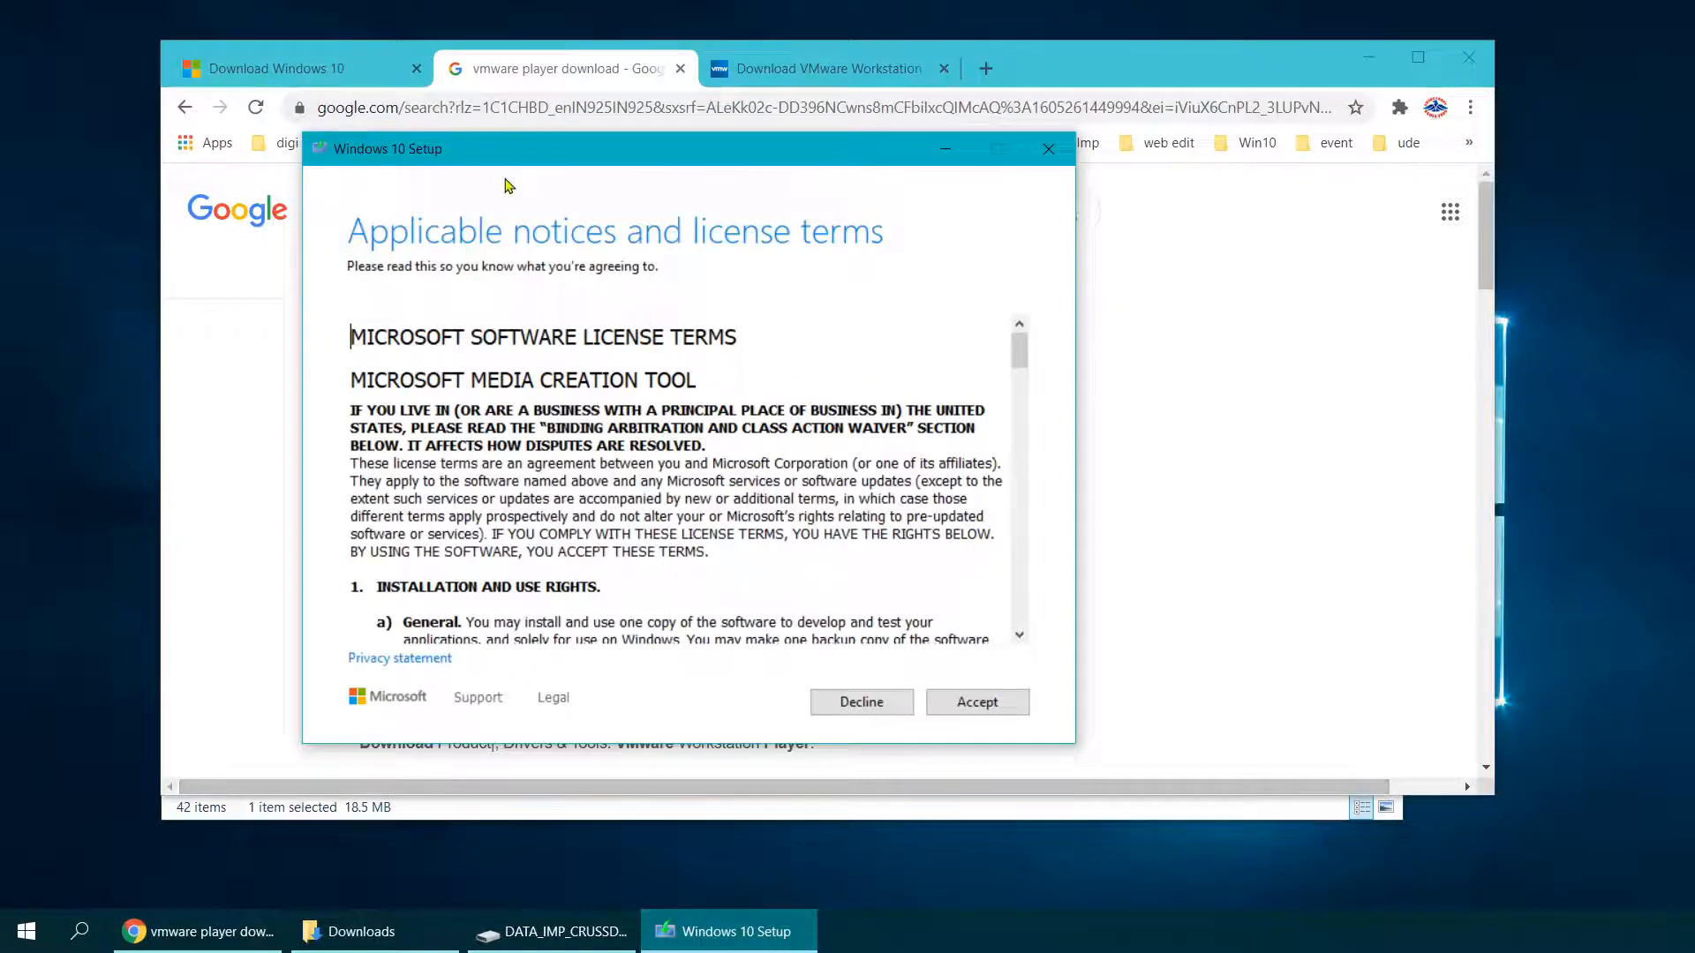
{"action": "left_click", "coordinate": [978, 703]}
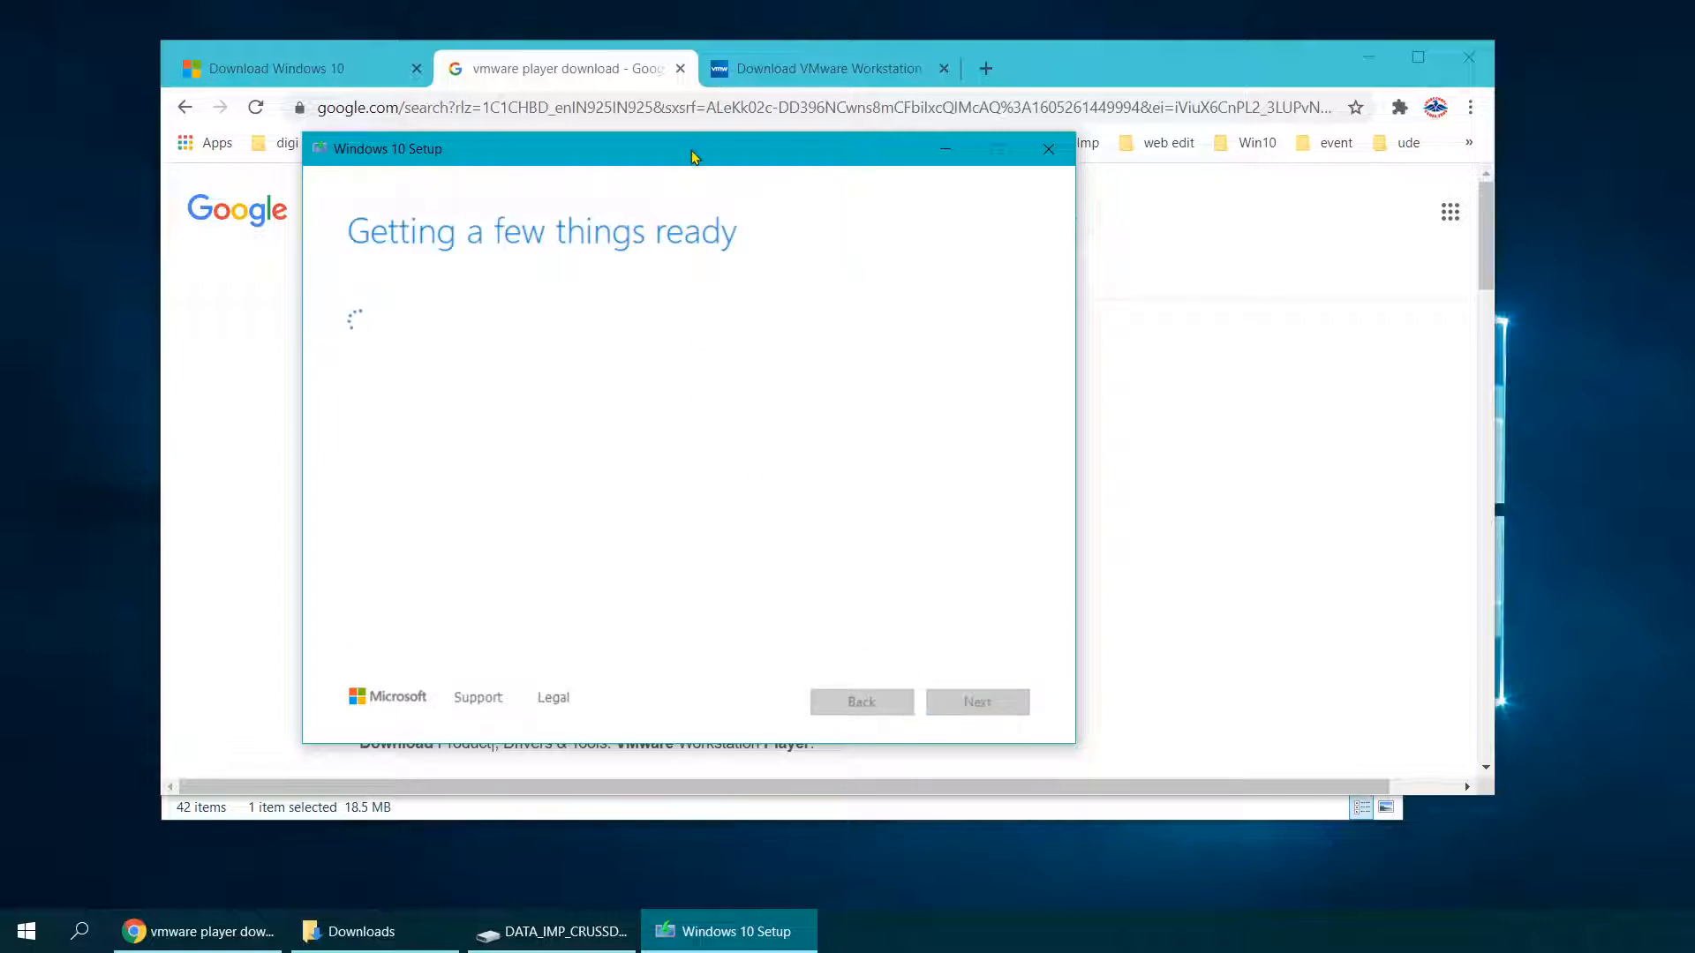
{"action": "left_click_drag", "start_coordinate": [693, 156], "coordinate": [695, 166]}
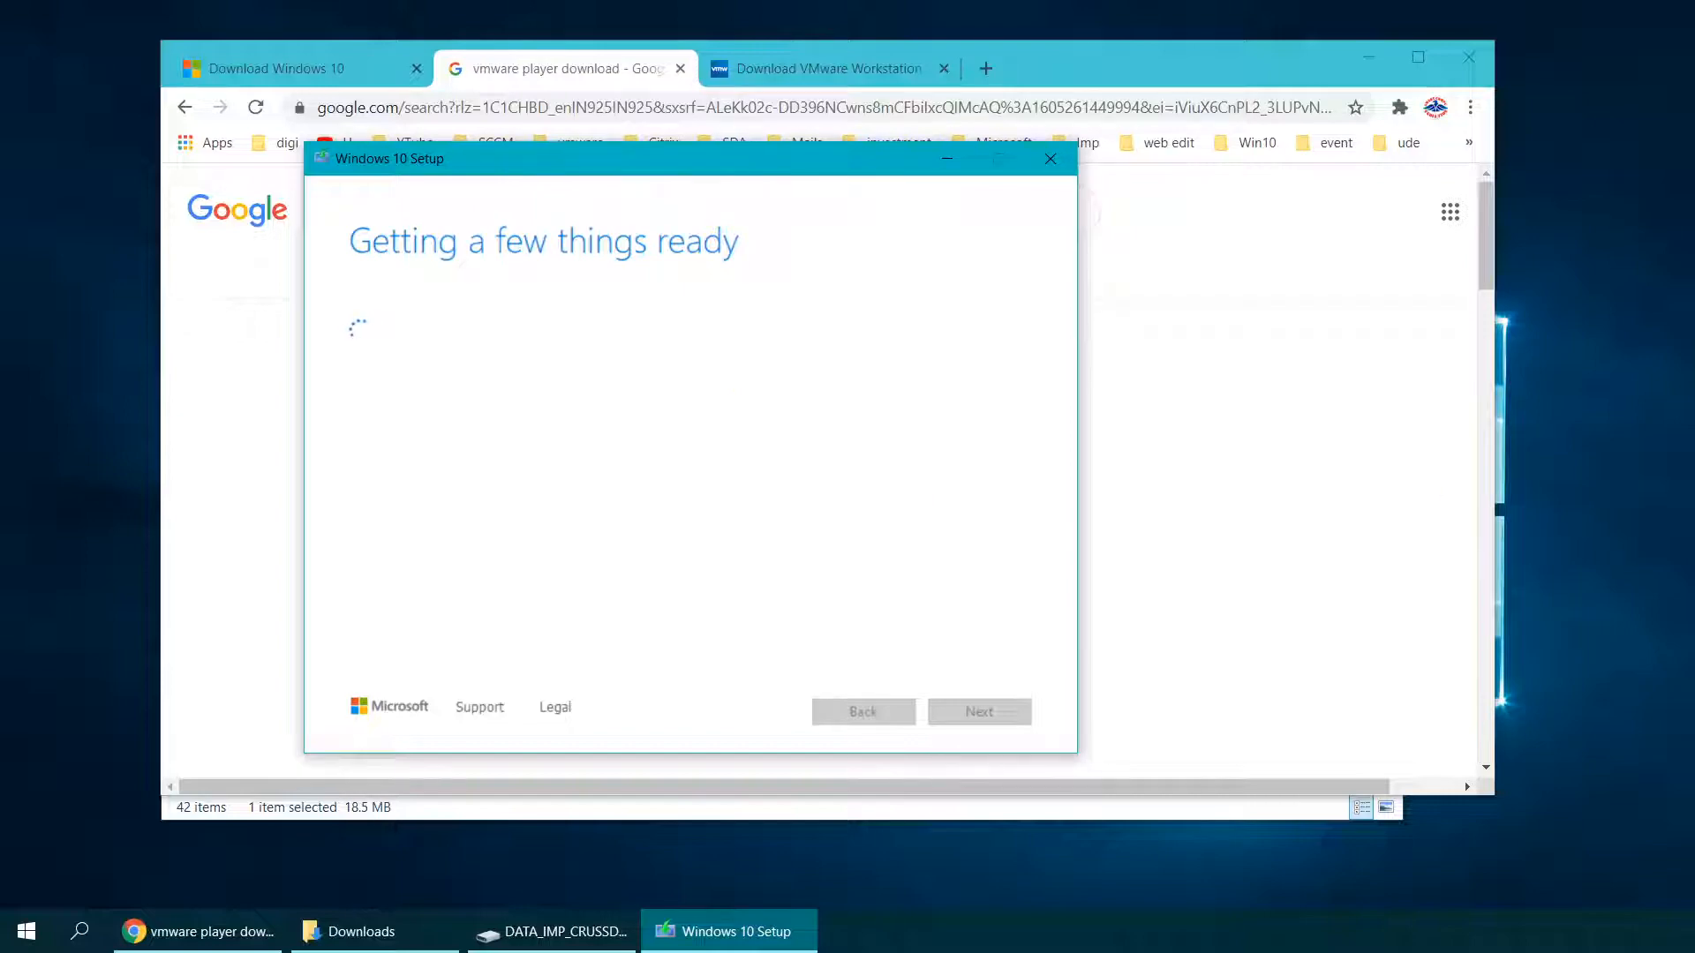
{"action": "left_click", "coordinate": [741, 68]}
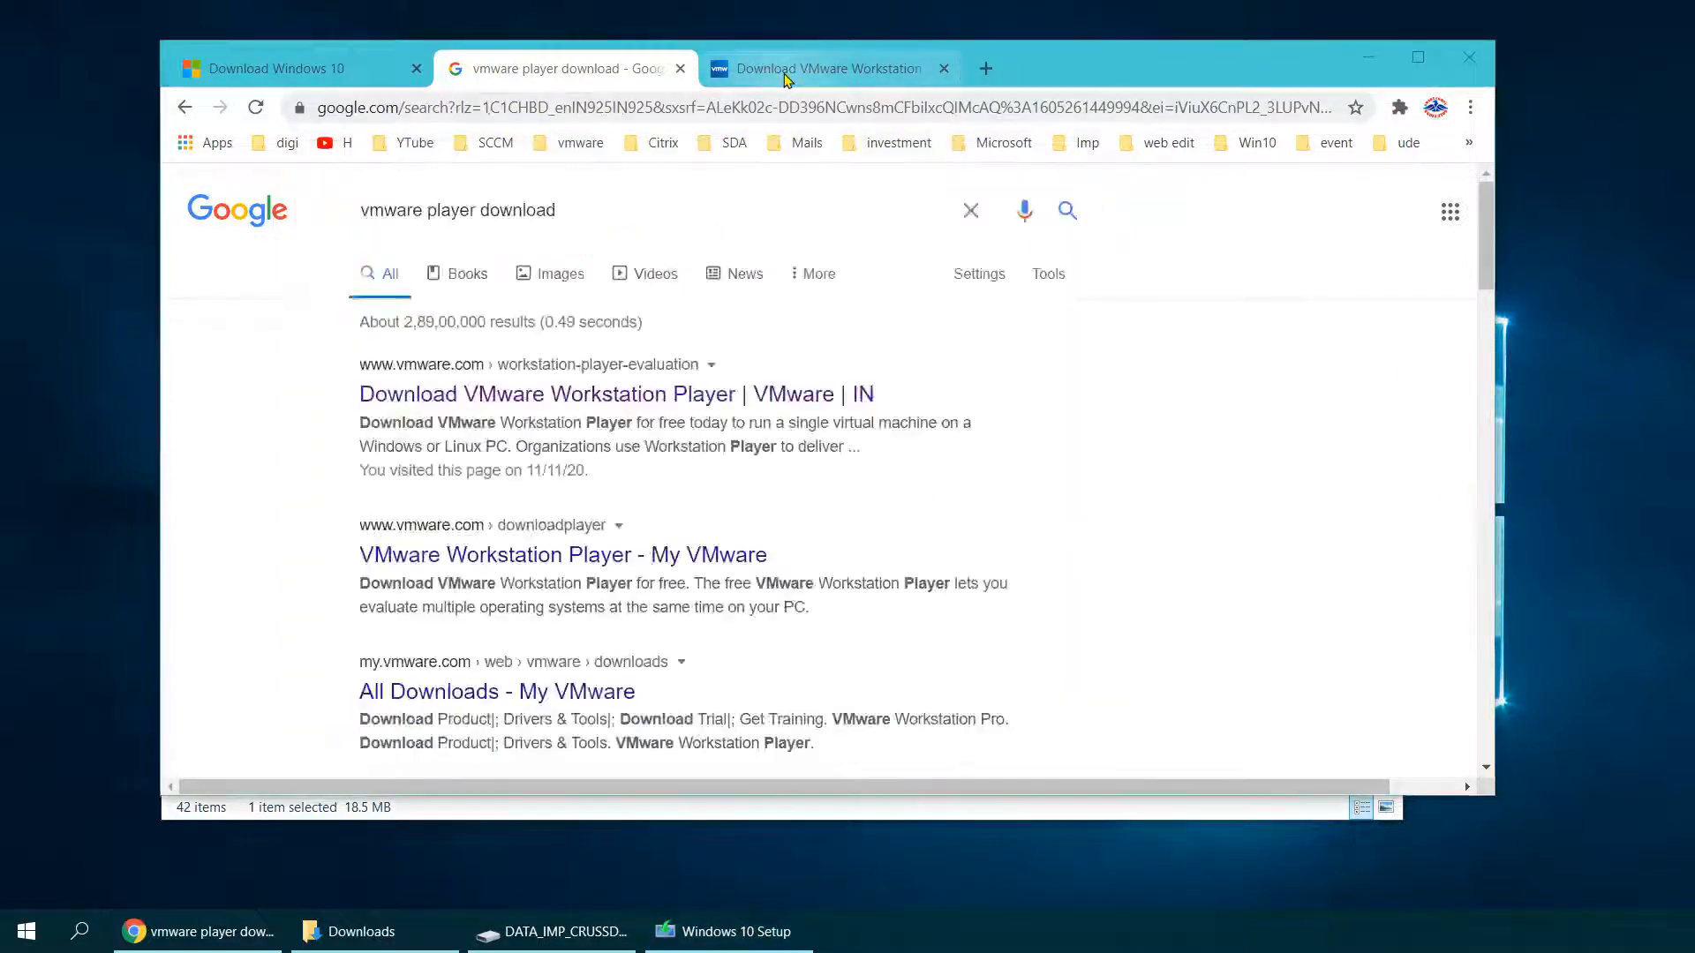
Step: Download VMware Workstation 16.0 Player for Windows from the VMware page
{"action": "scroll", "coordinate": [492, 495], "scroll_direction": "down", "scroll_amount": 5}
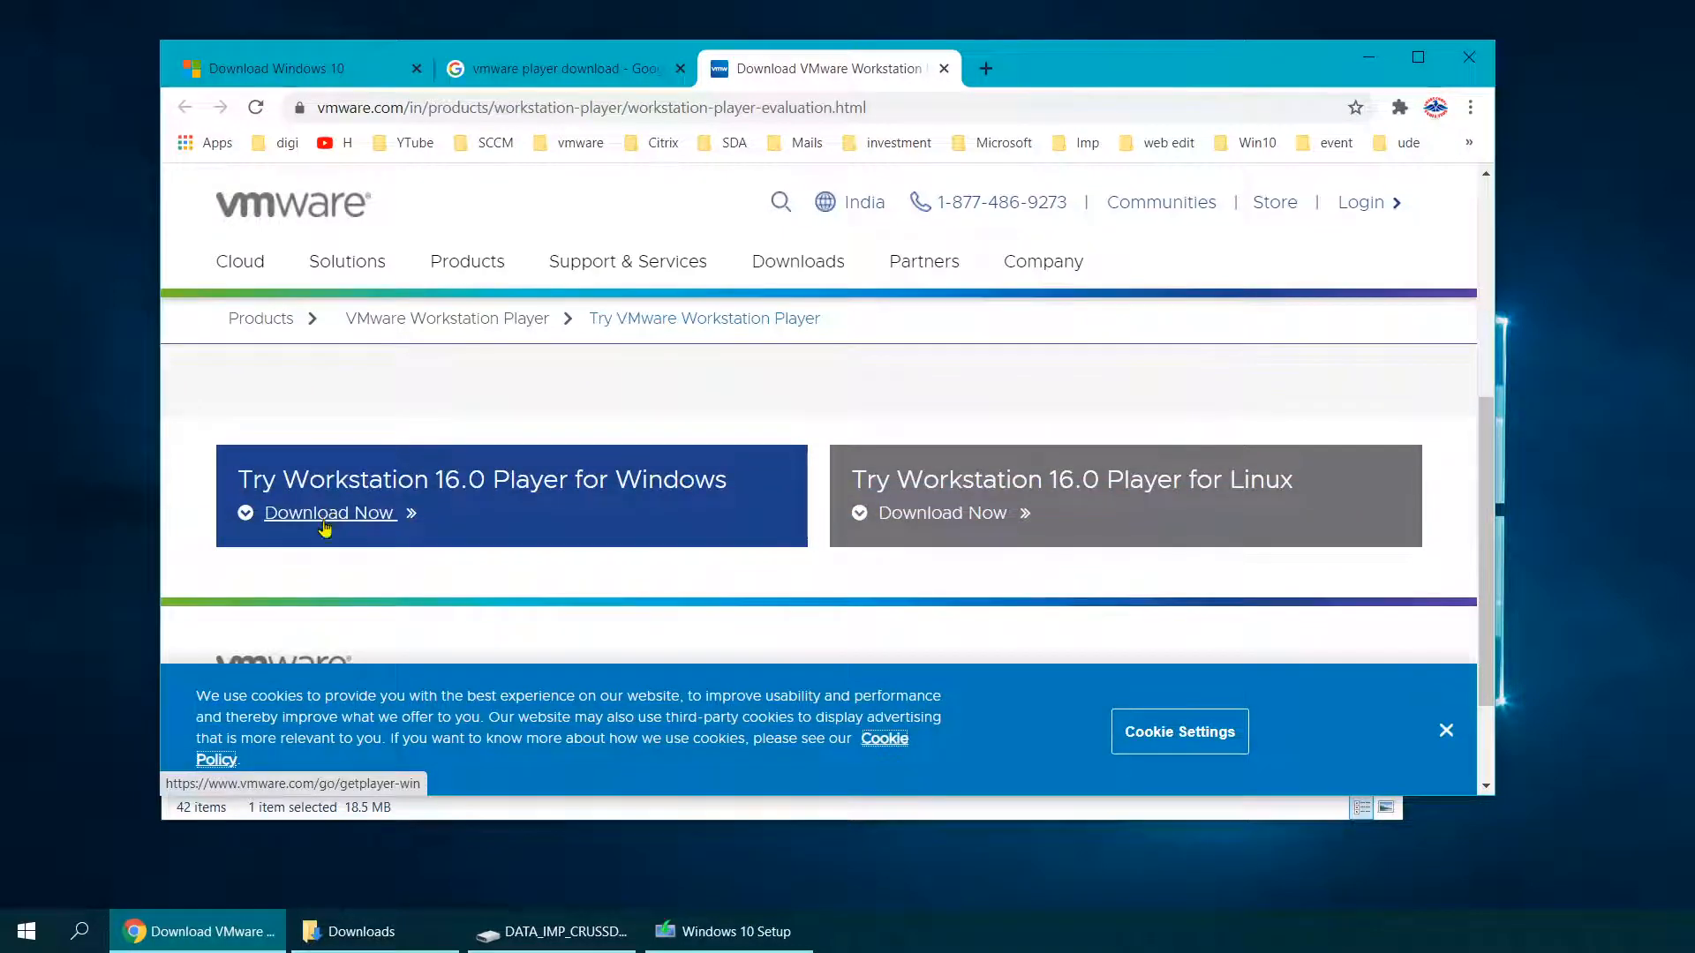
{"action": "left_click", "coordinate": [338, 520]}
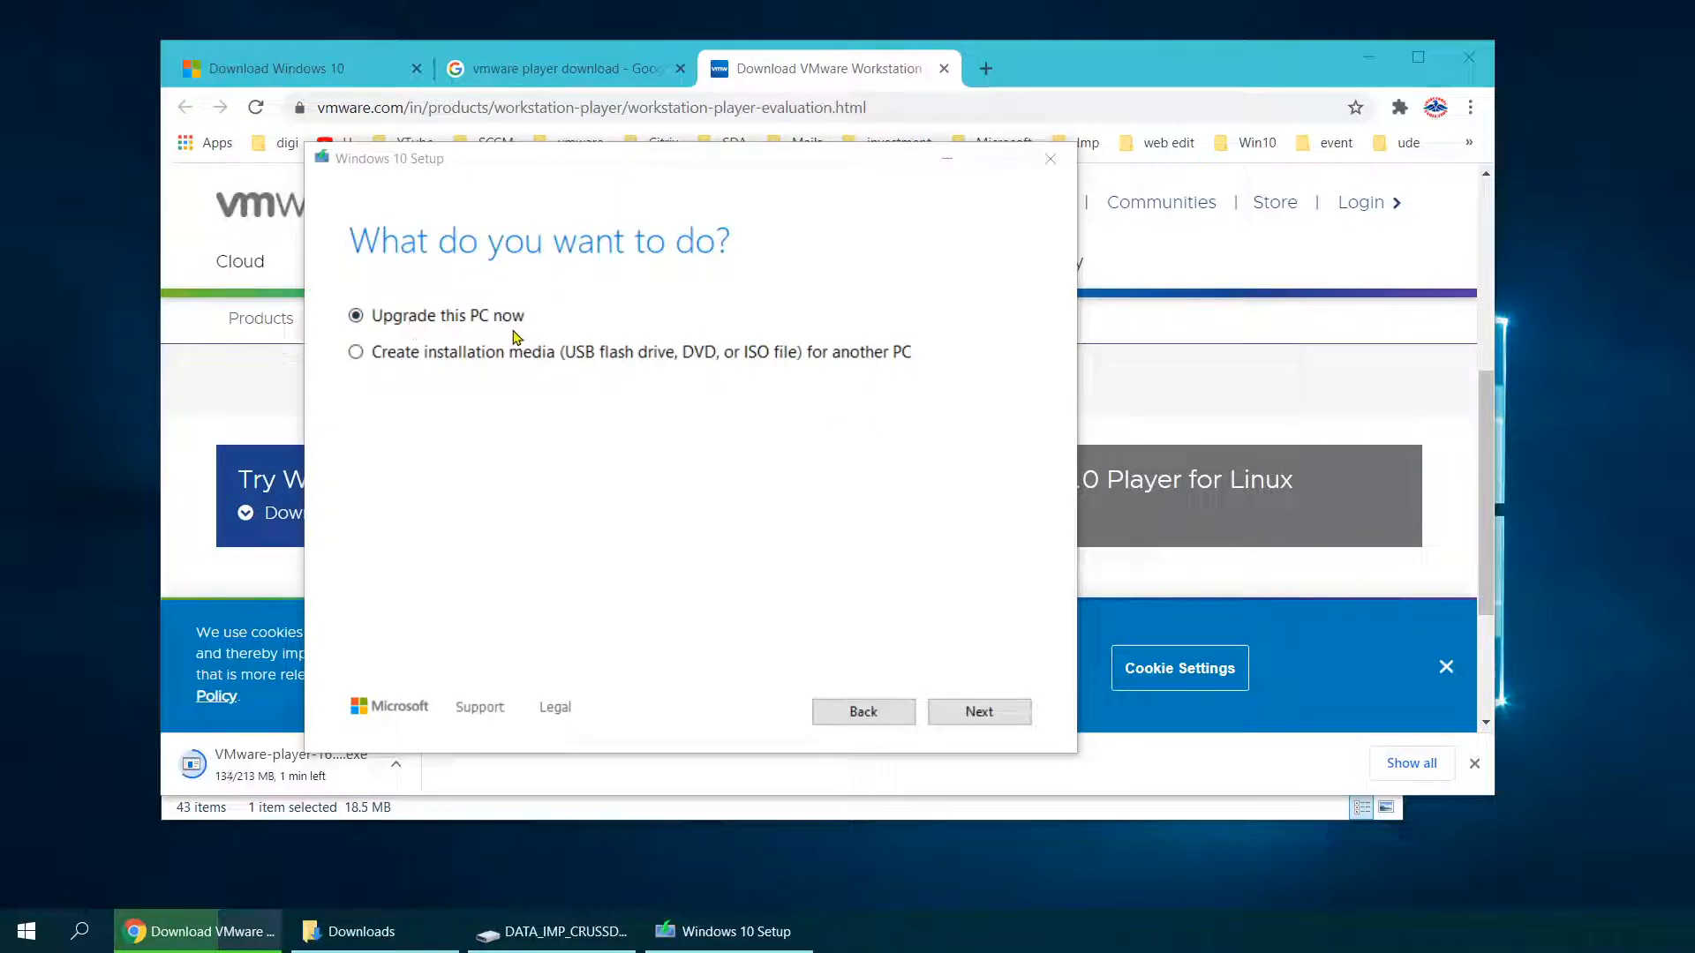
Step: Choose Create installation media with English (United States), Windows 10 and Both architectures
{"action": "left_click", "coordinate": [356, 353]}
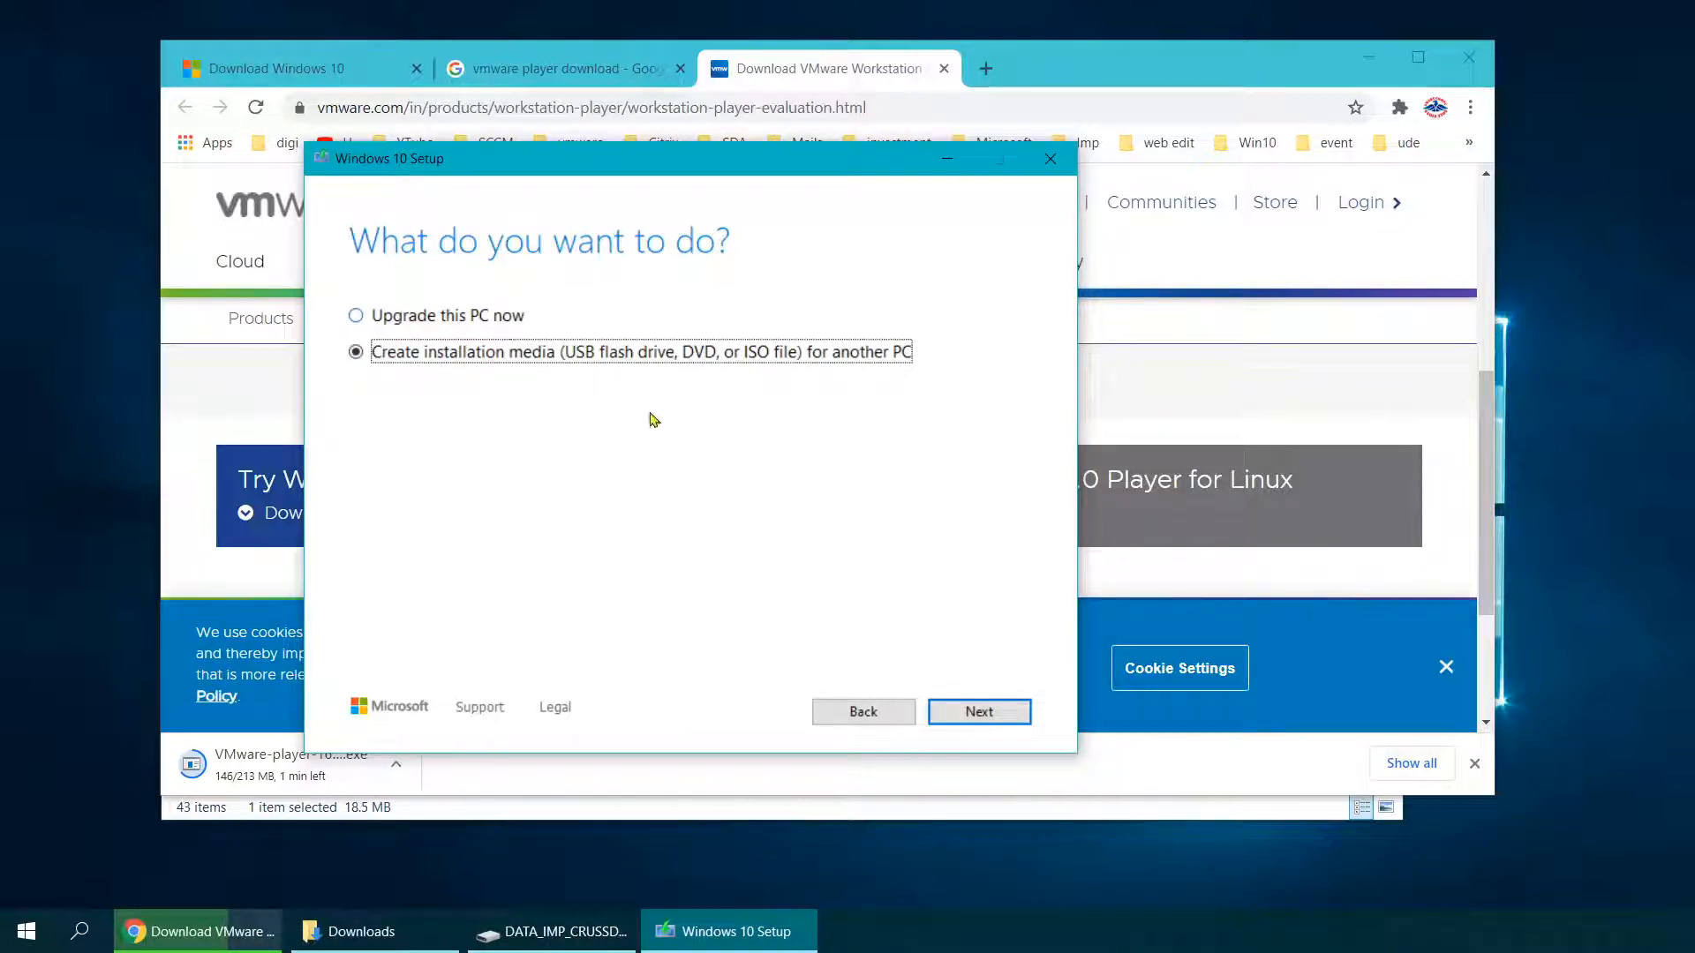
{"action": "left_click", "coordinate": [979, 711]}
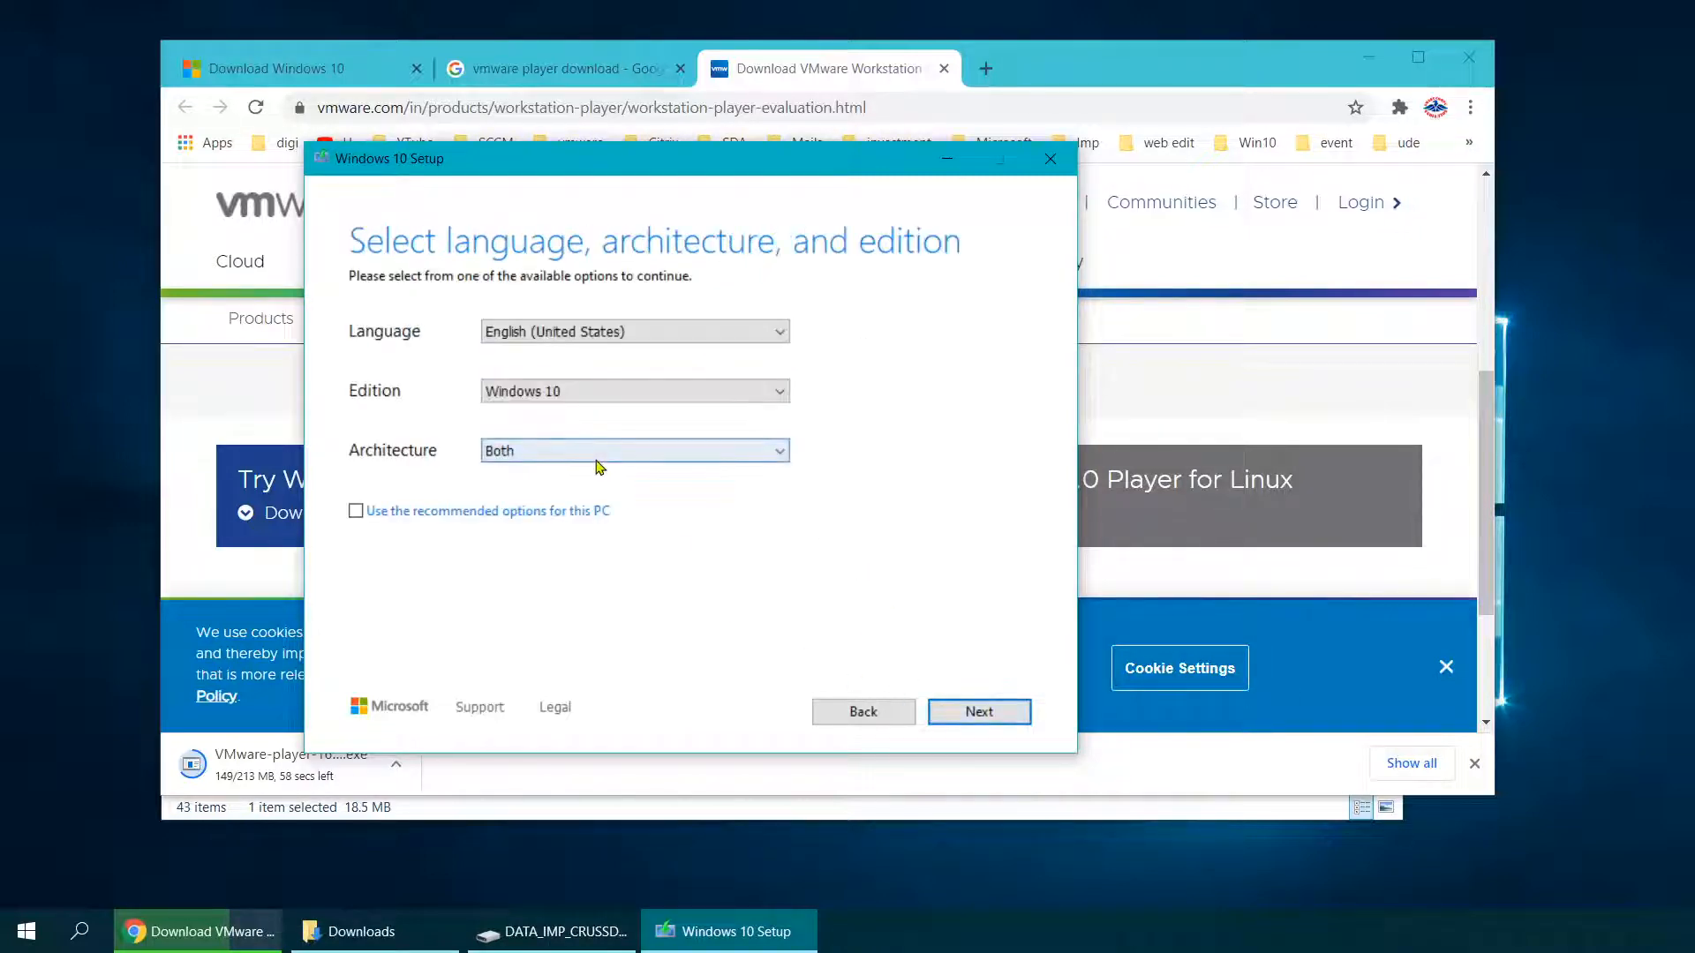
{"action": "left_click", "coordinate": [487, 452]}
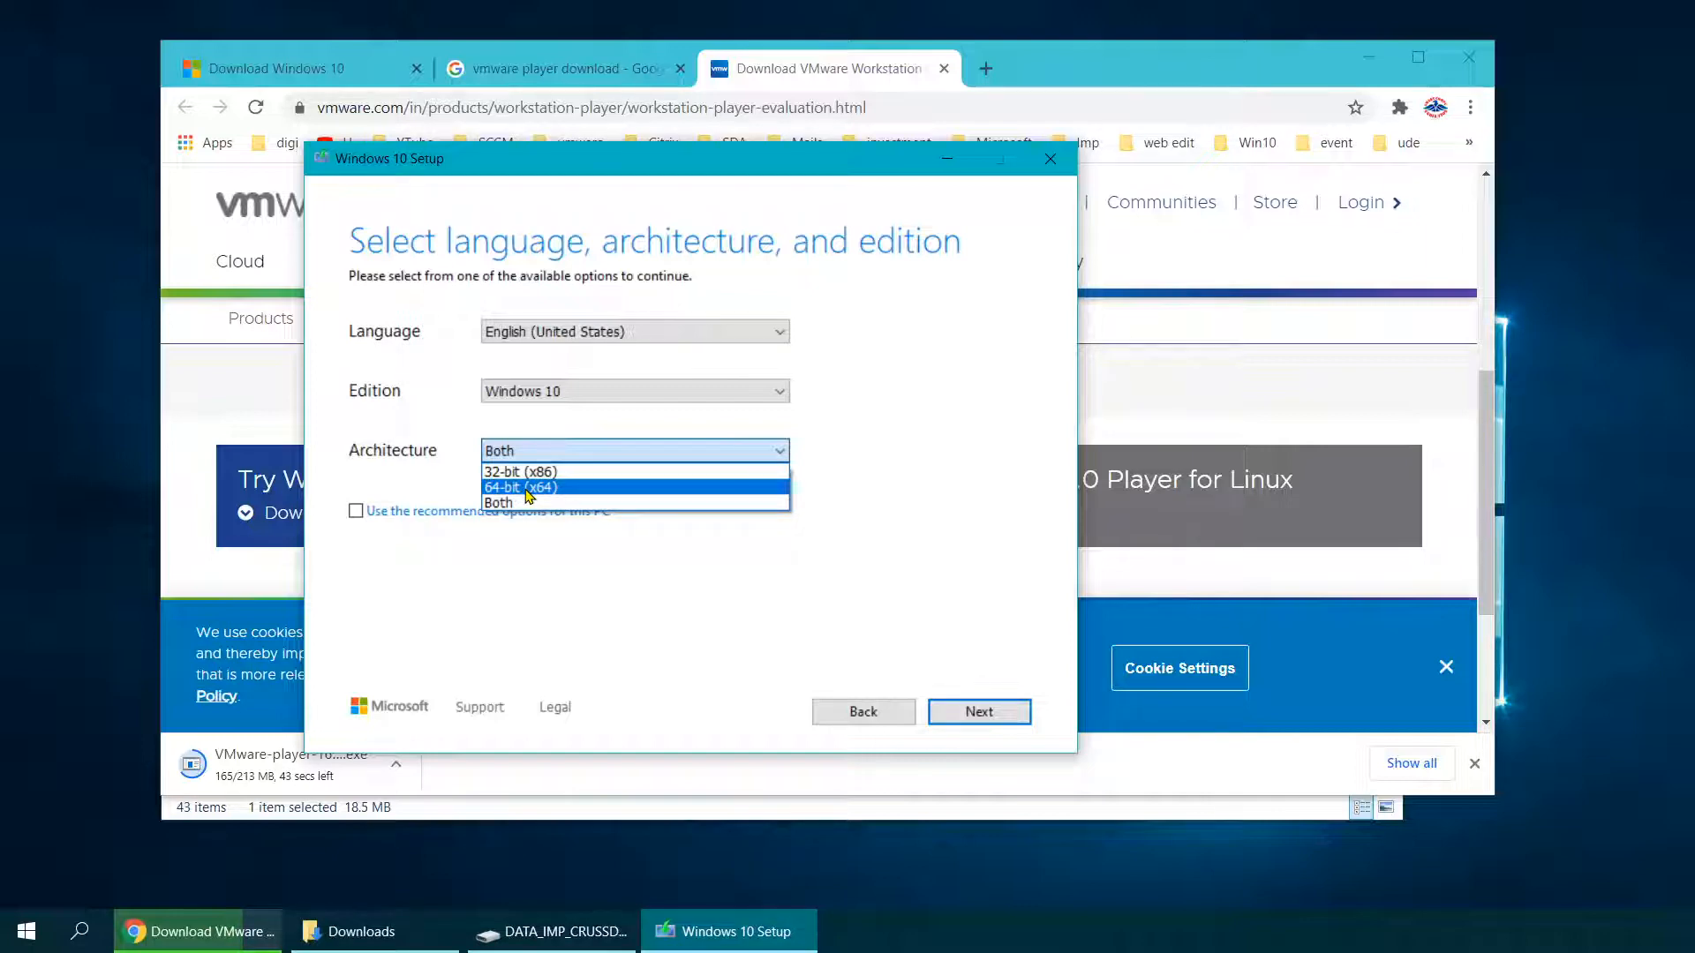
{"action": "left_click", "coordinate": [517, 503]}
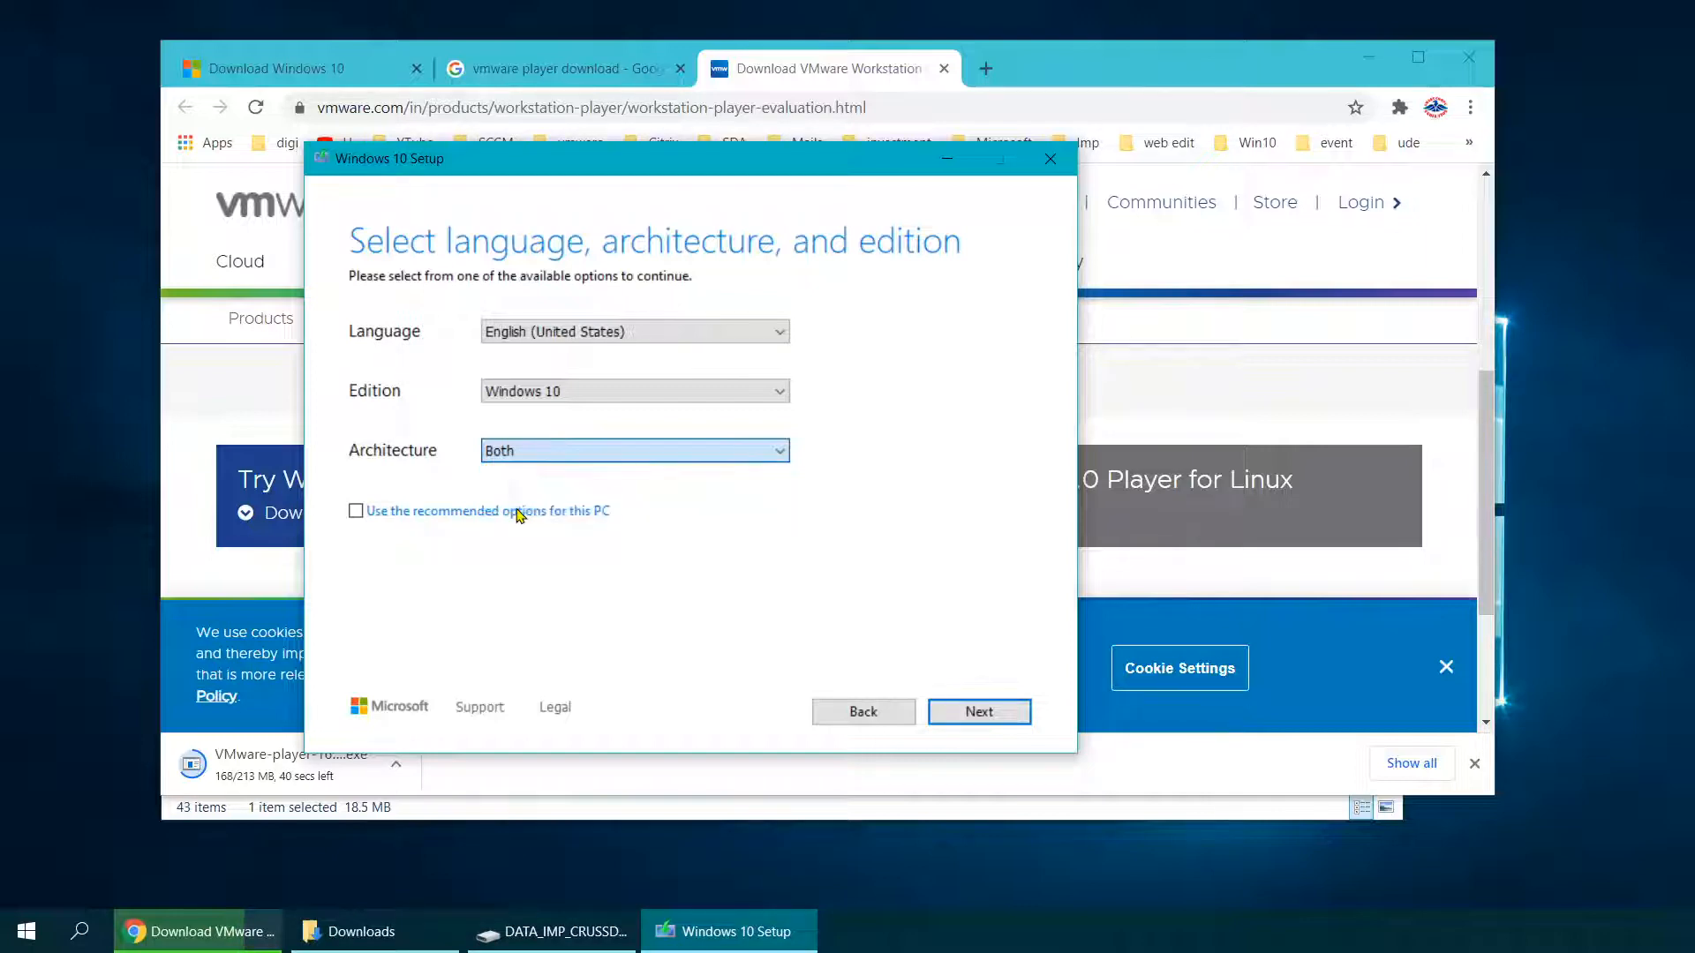
{"action": "left_click", "coordinate": [534, 452]}
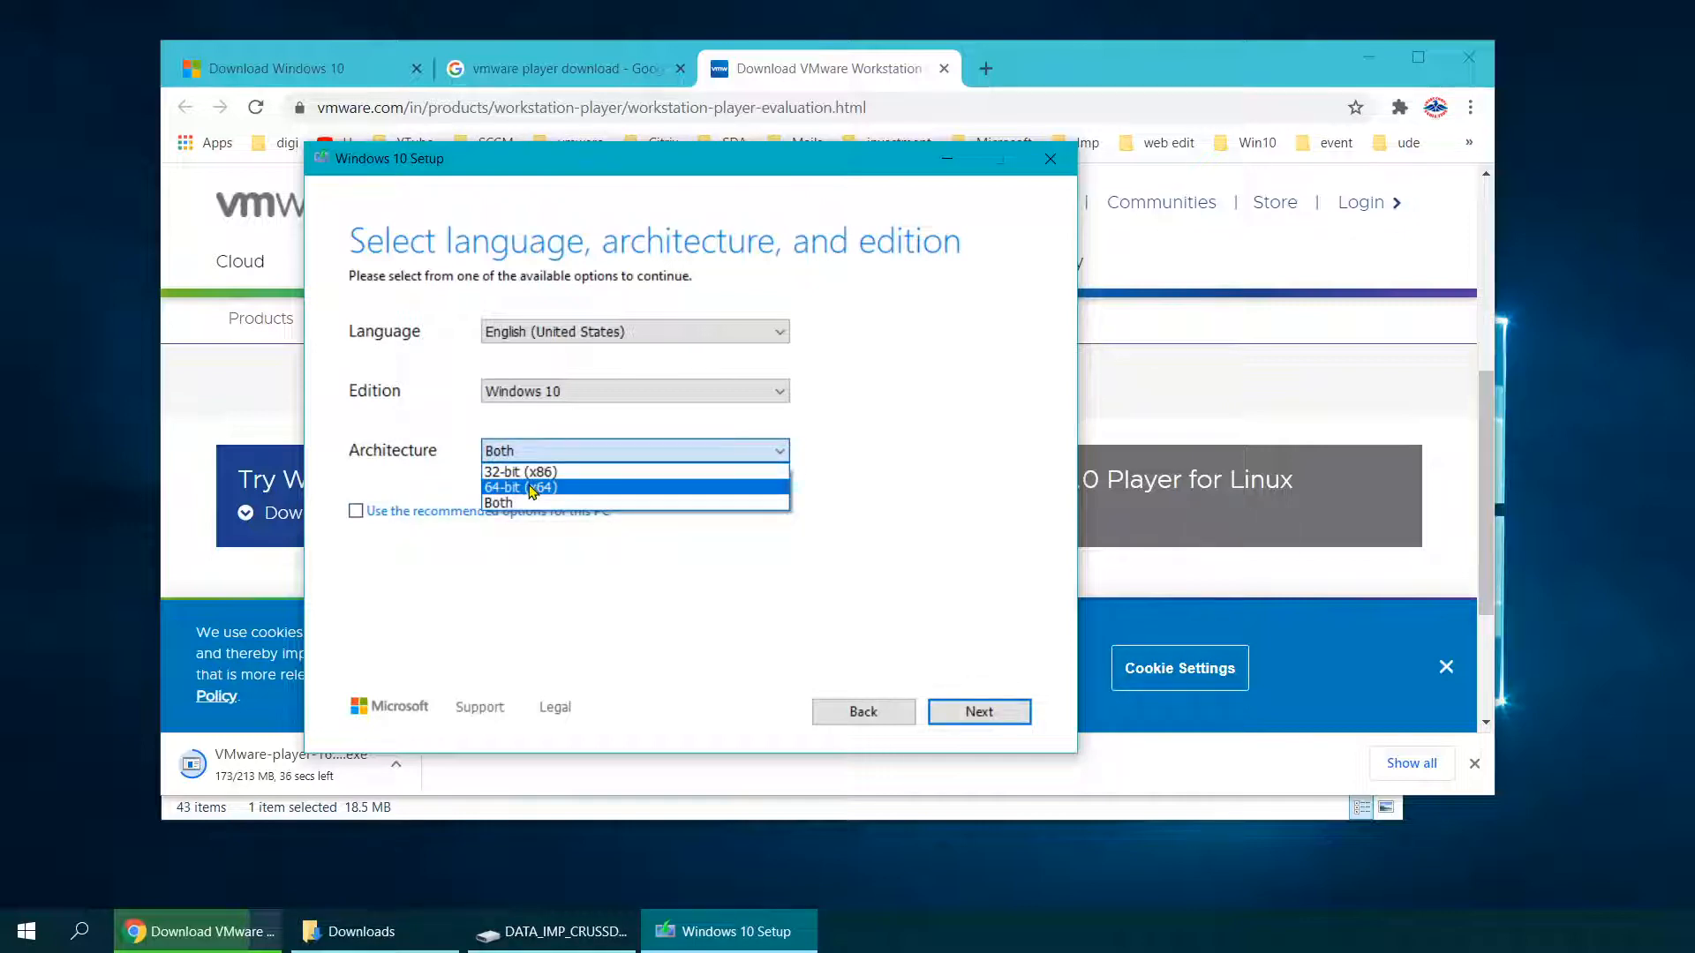
{"action": "left_click", "coordinate": [448, 477]}
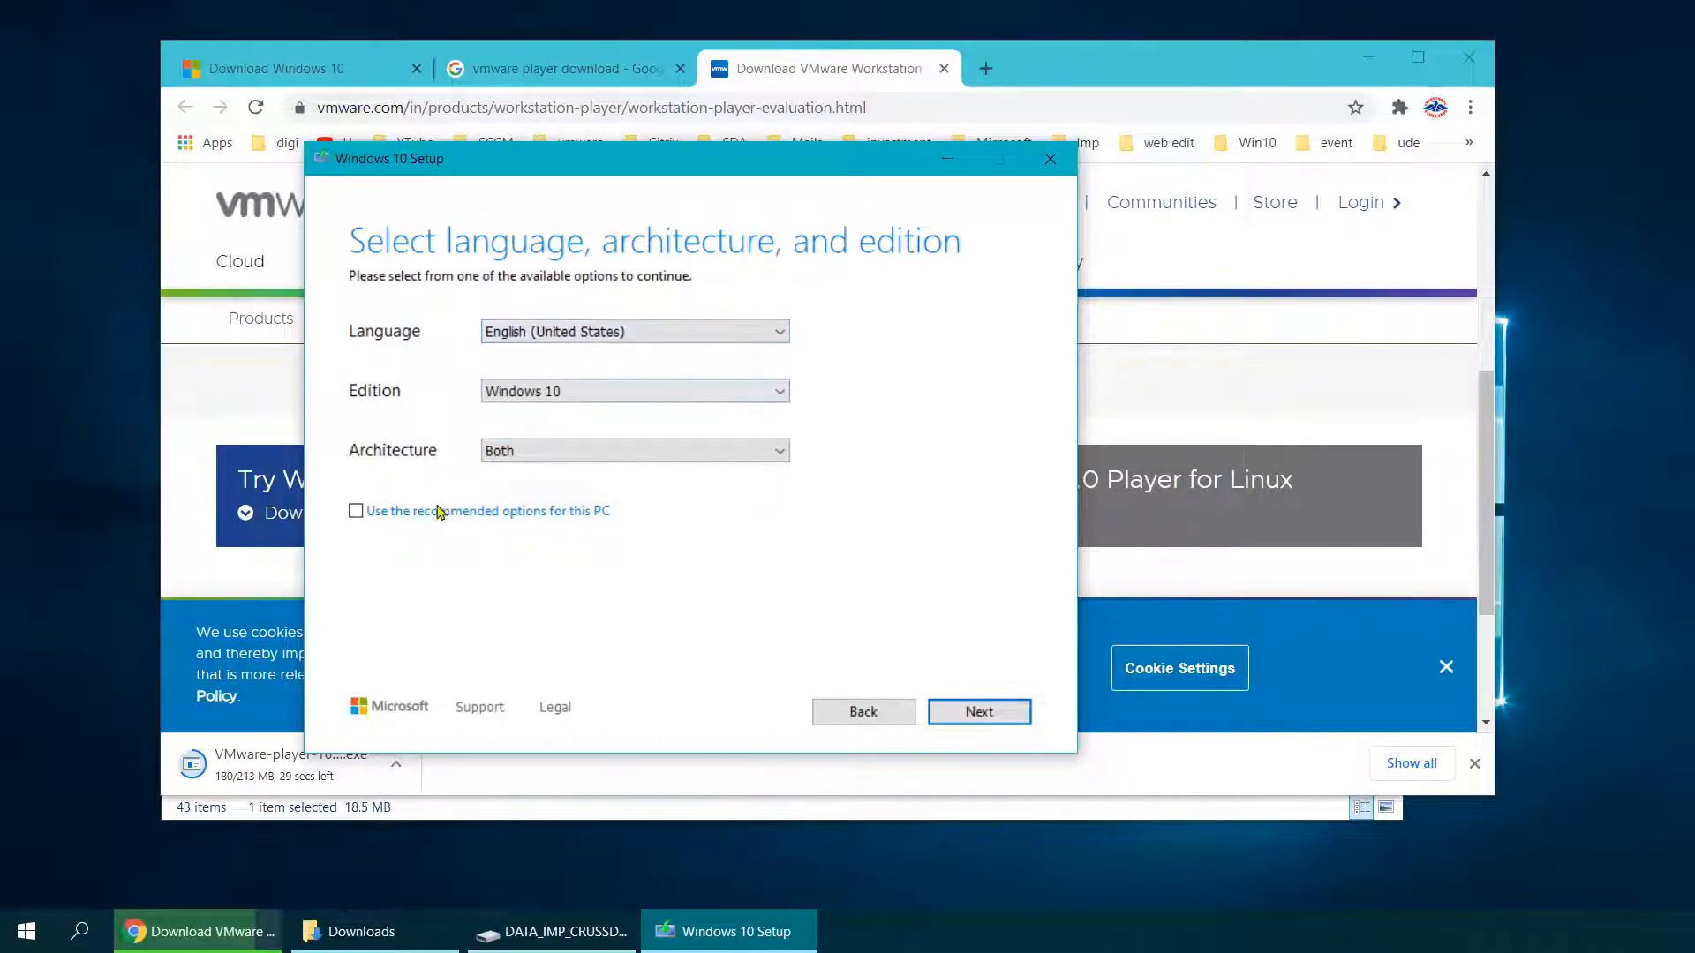
{"action": "left_click", "coordinate": [355, 511]}
{"action": "left_click", "coordinate": [355, 511]}
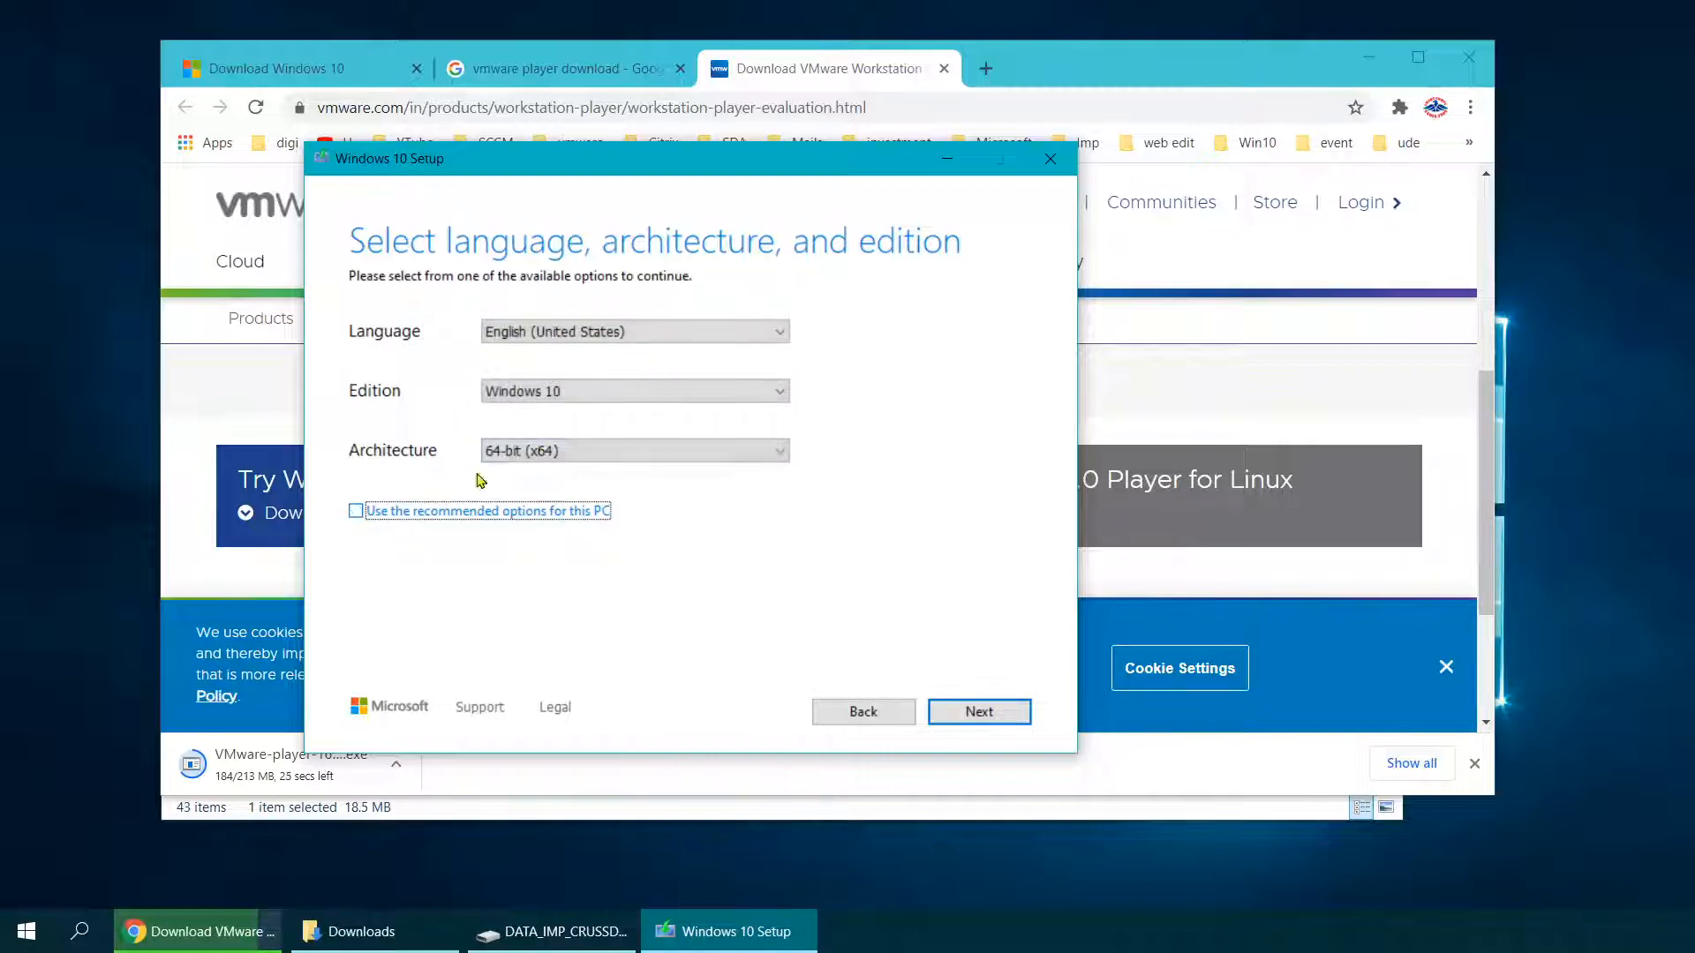
{"action": "left_click", "coordinate": [495, 451]}
{"action": "left_click", "coordinate": [509, 504]}
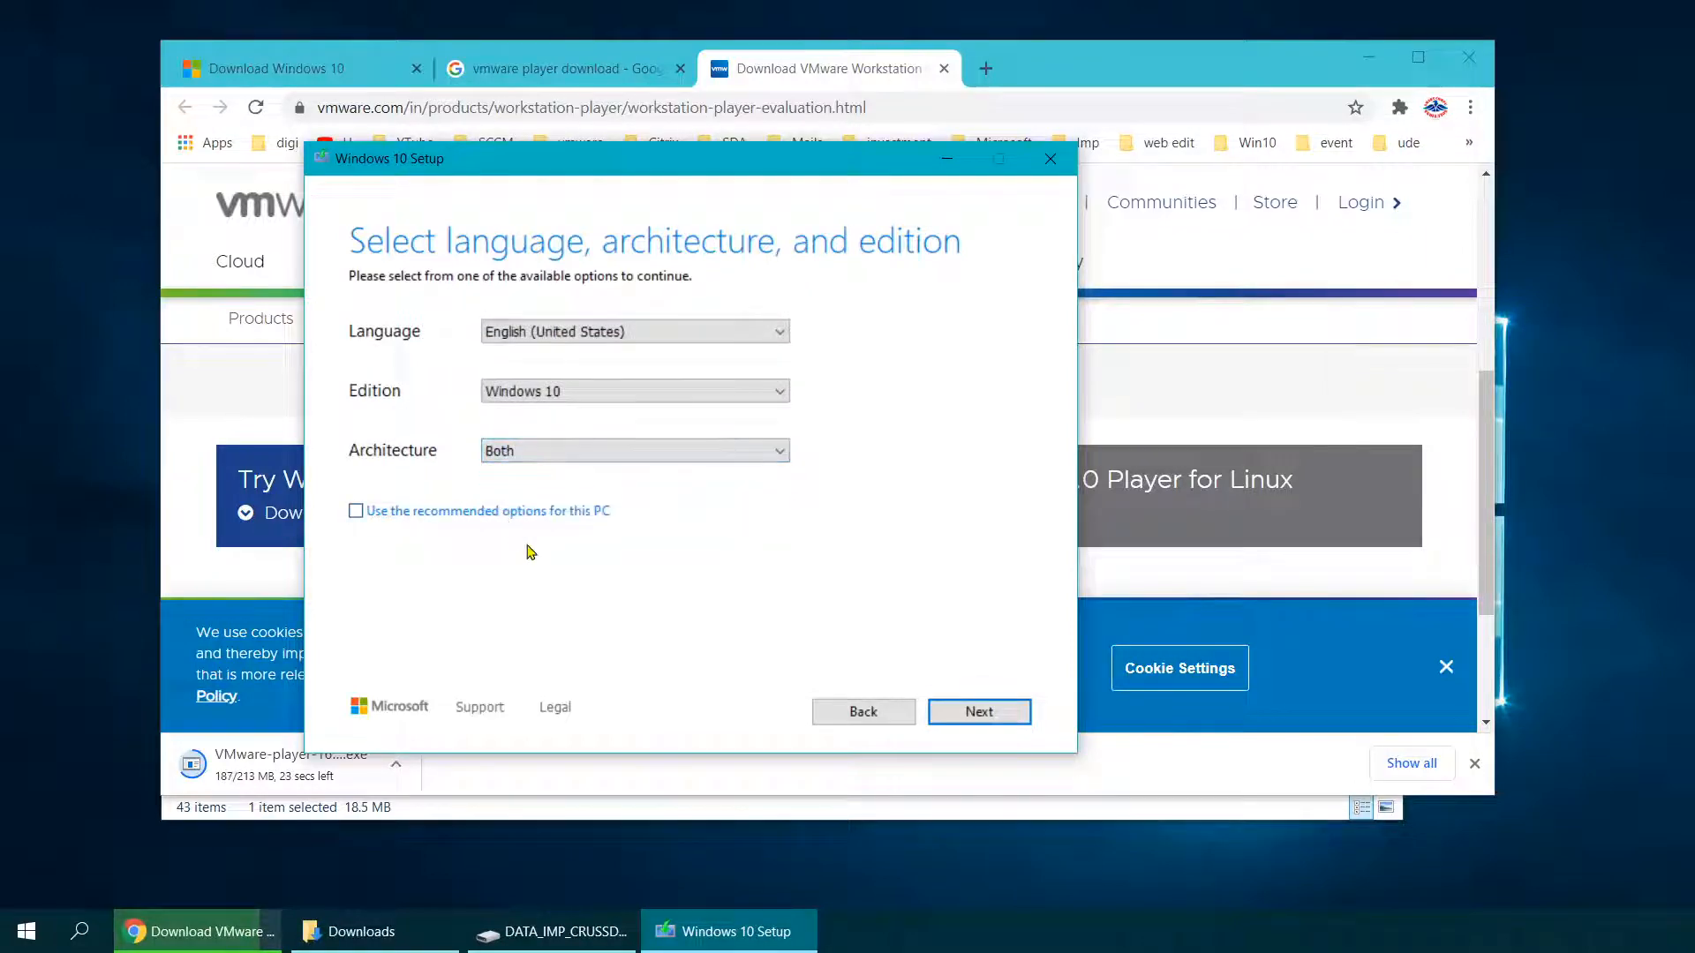
{"action": "left_click", "coordinate": [978, 711]}
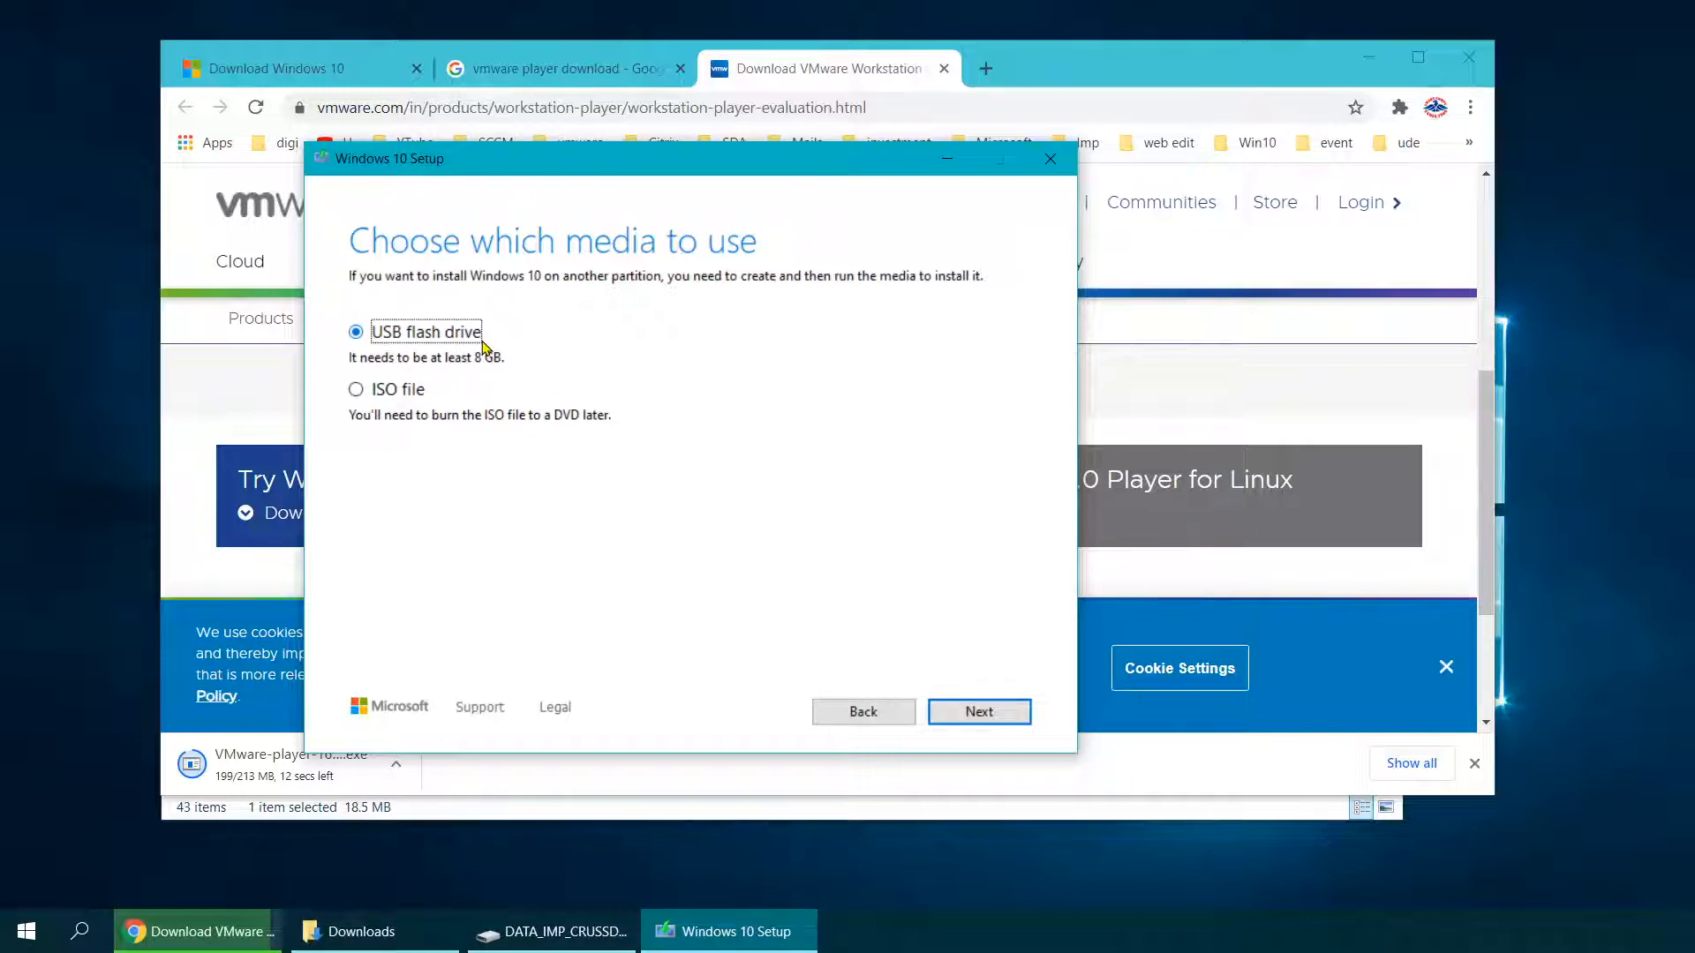
Step: Save Windows 10 as the ISO file Windows.iso and start its download
{"action": "left_click", "coordinate": [355, 390]}
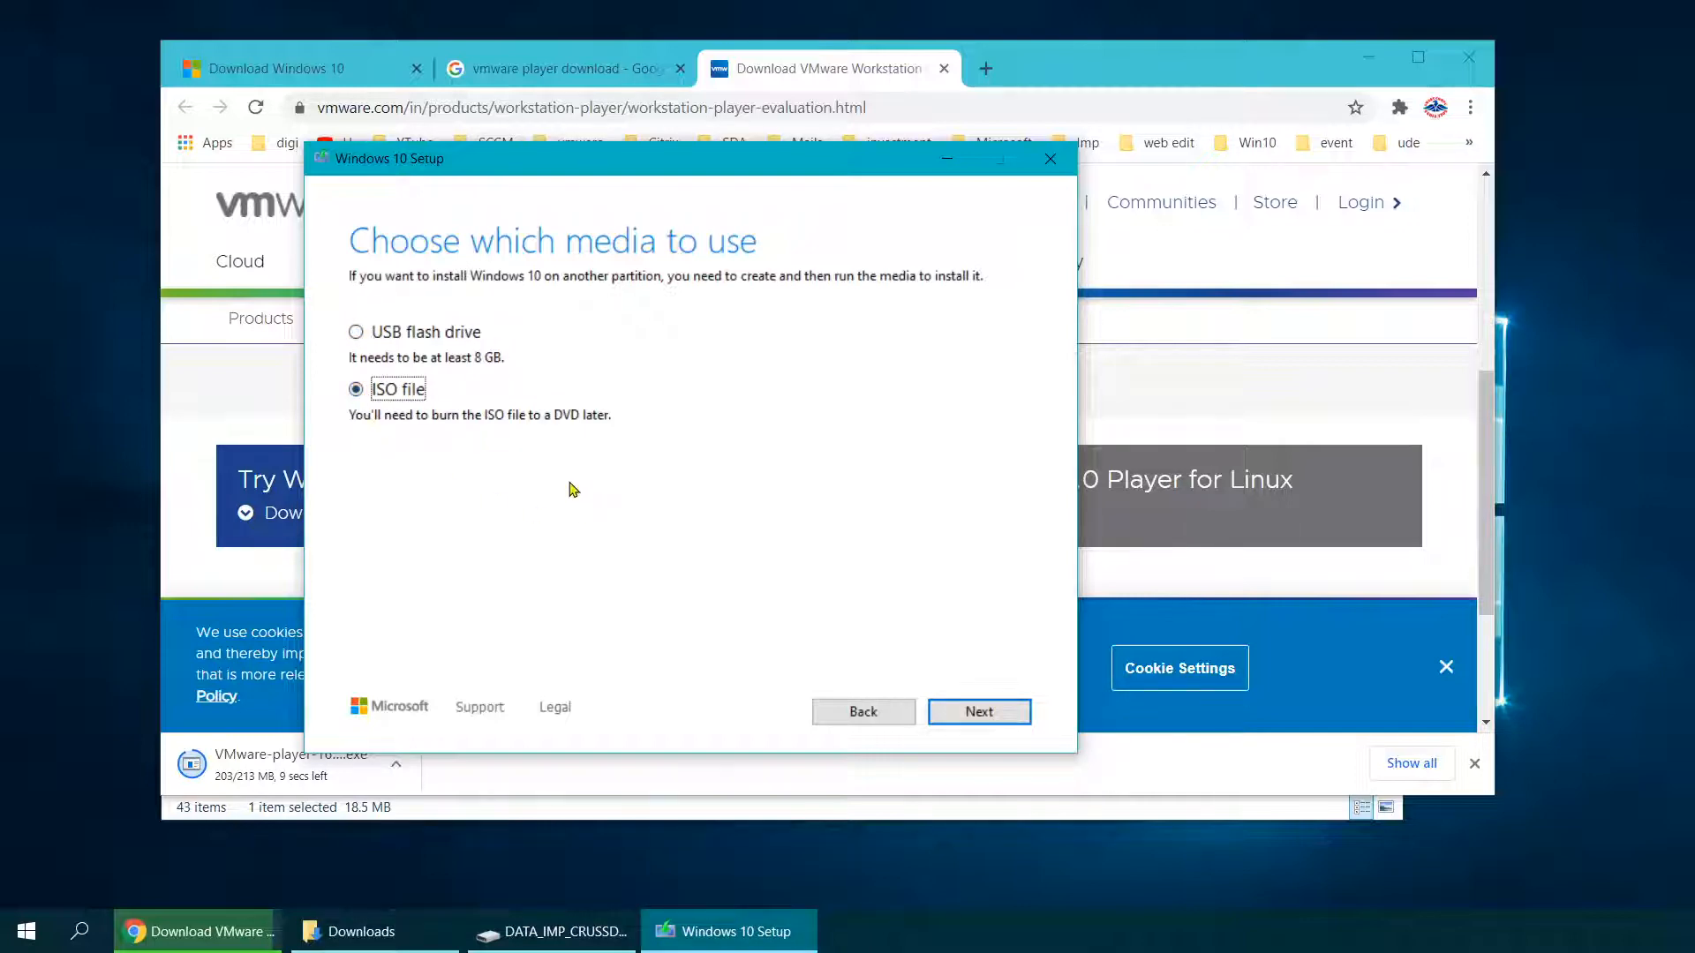
{"action": "left_click", "coordinate": [980, 713]}
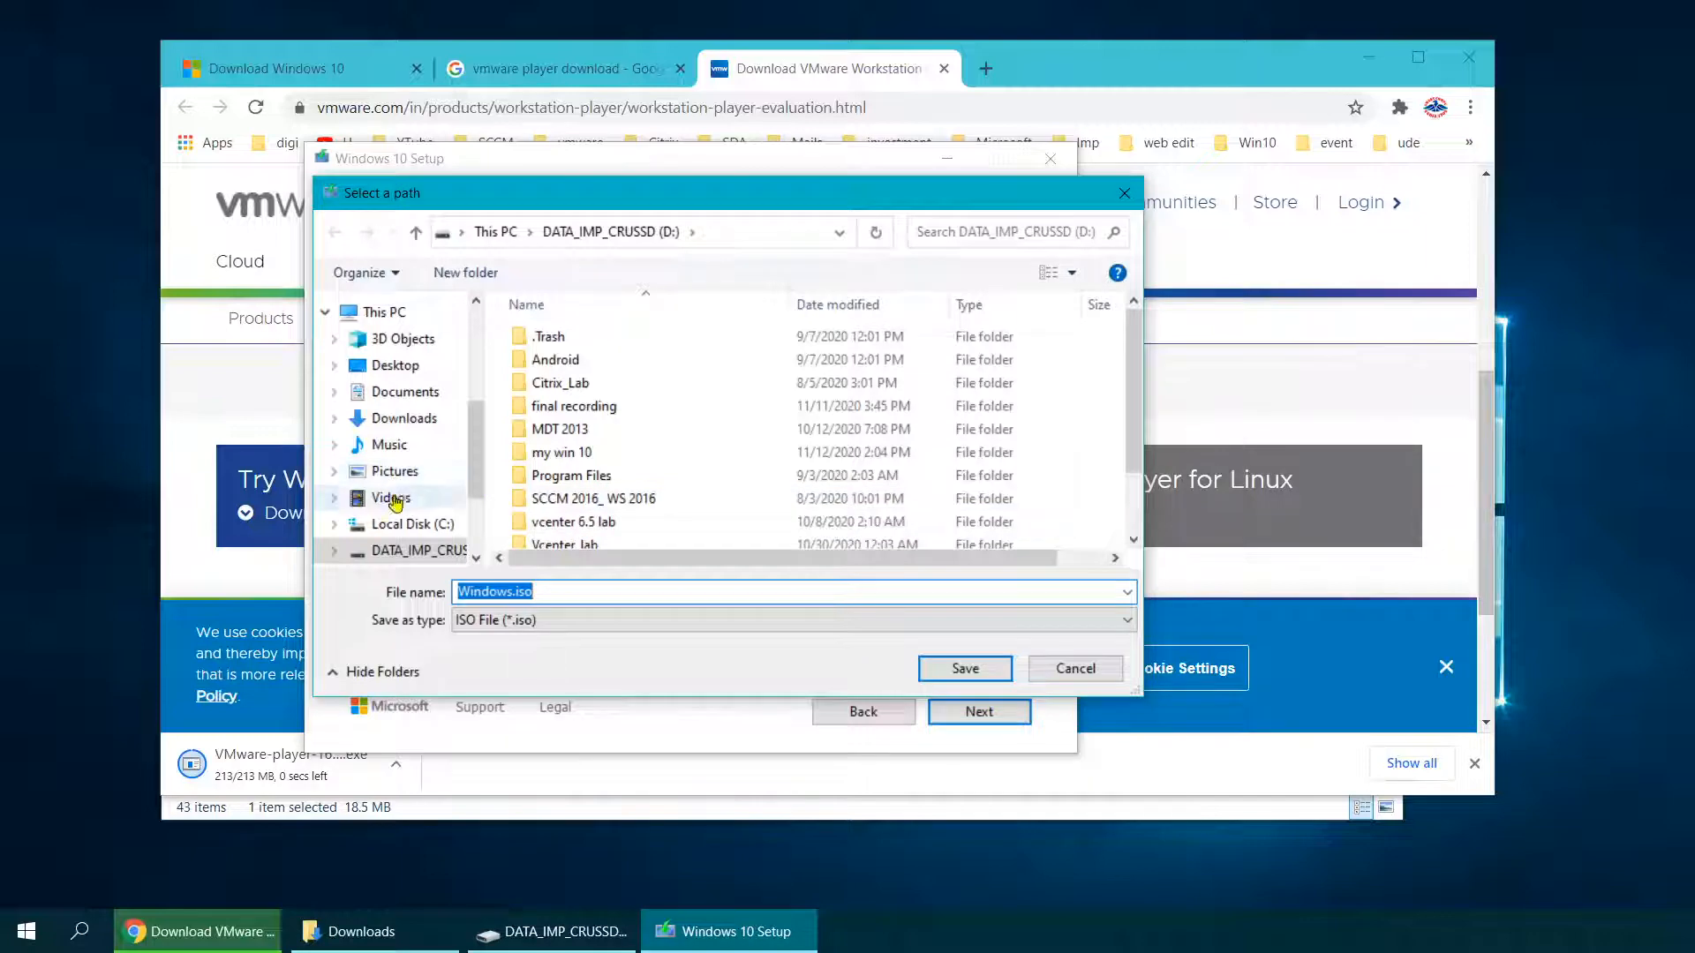
{"action": "left_click", "coordinate": [401, 525]}
{"action": "left_click", "coordinate": [965, 668]}
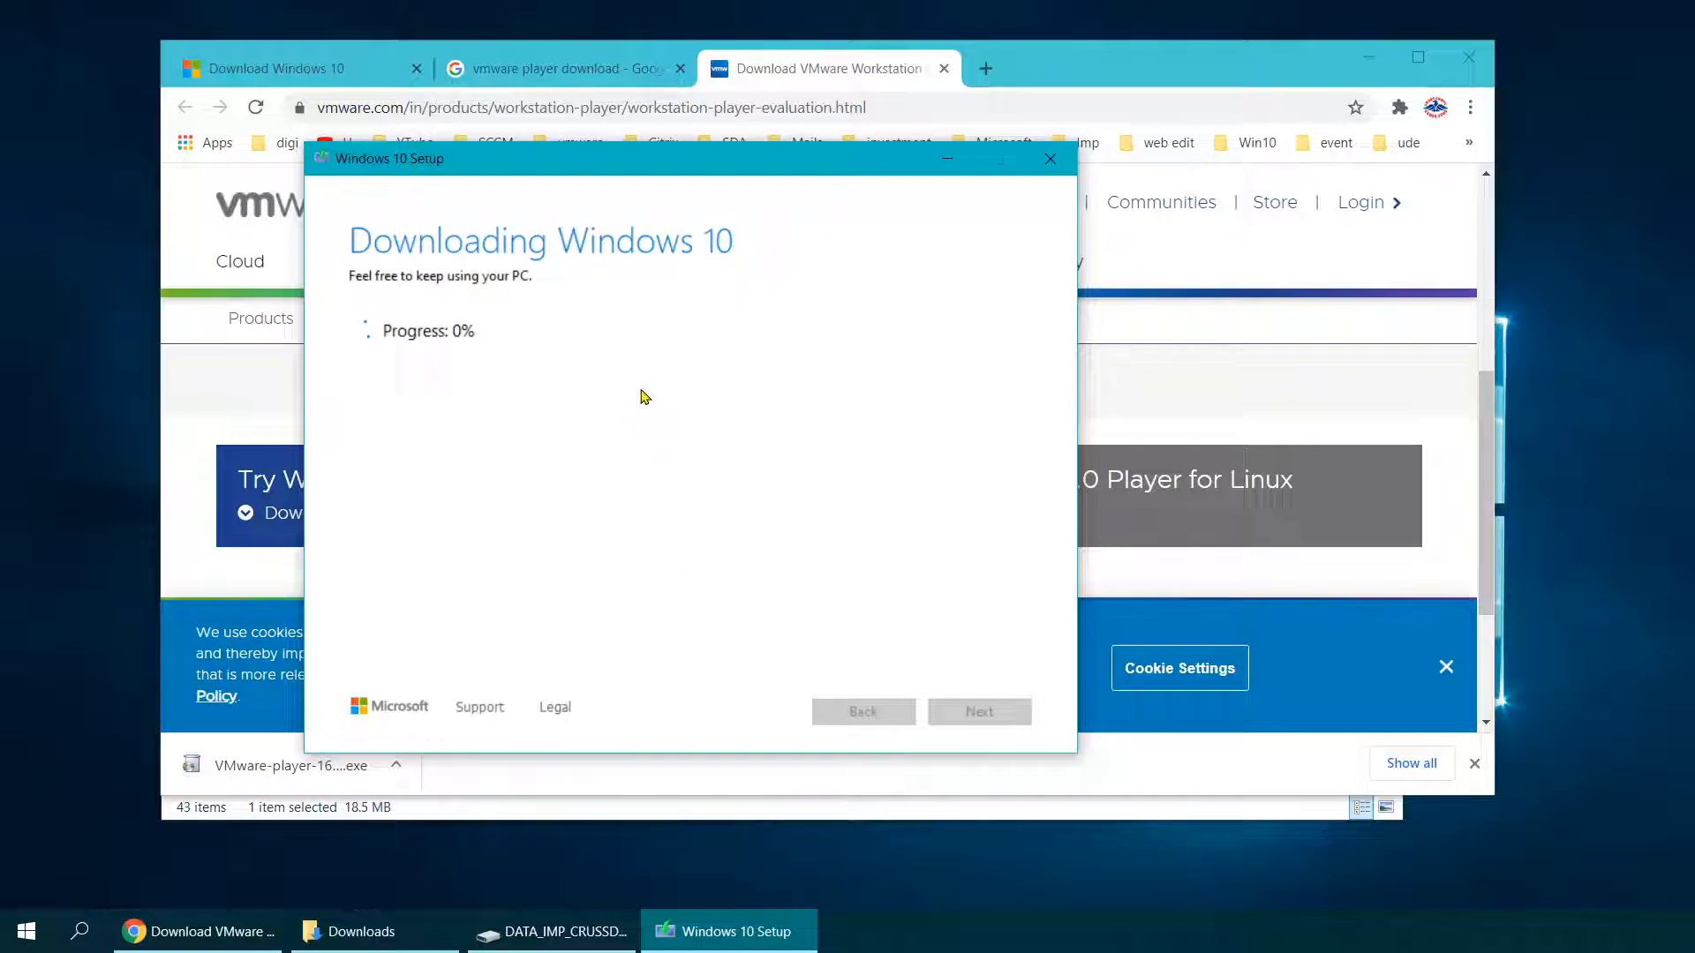
{"action": "key", "text": "super+e"}
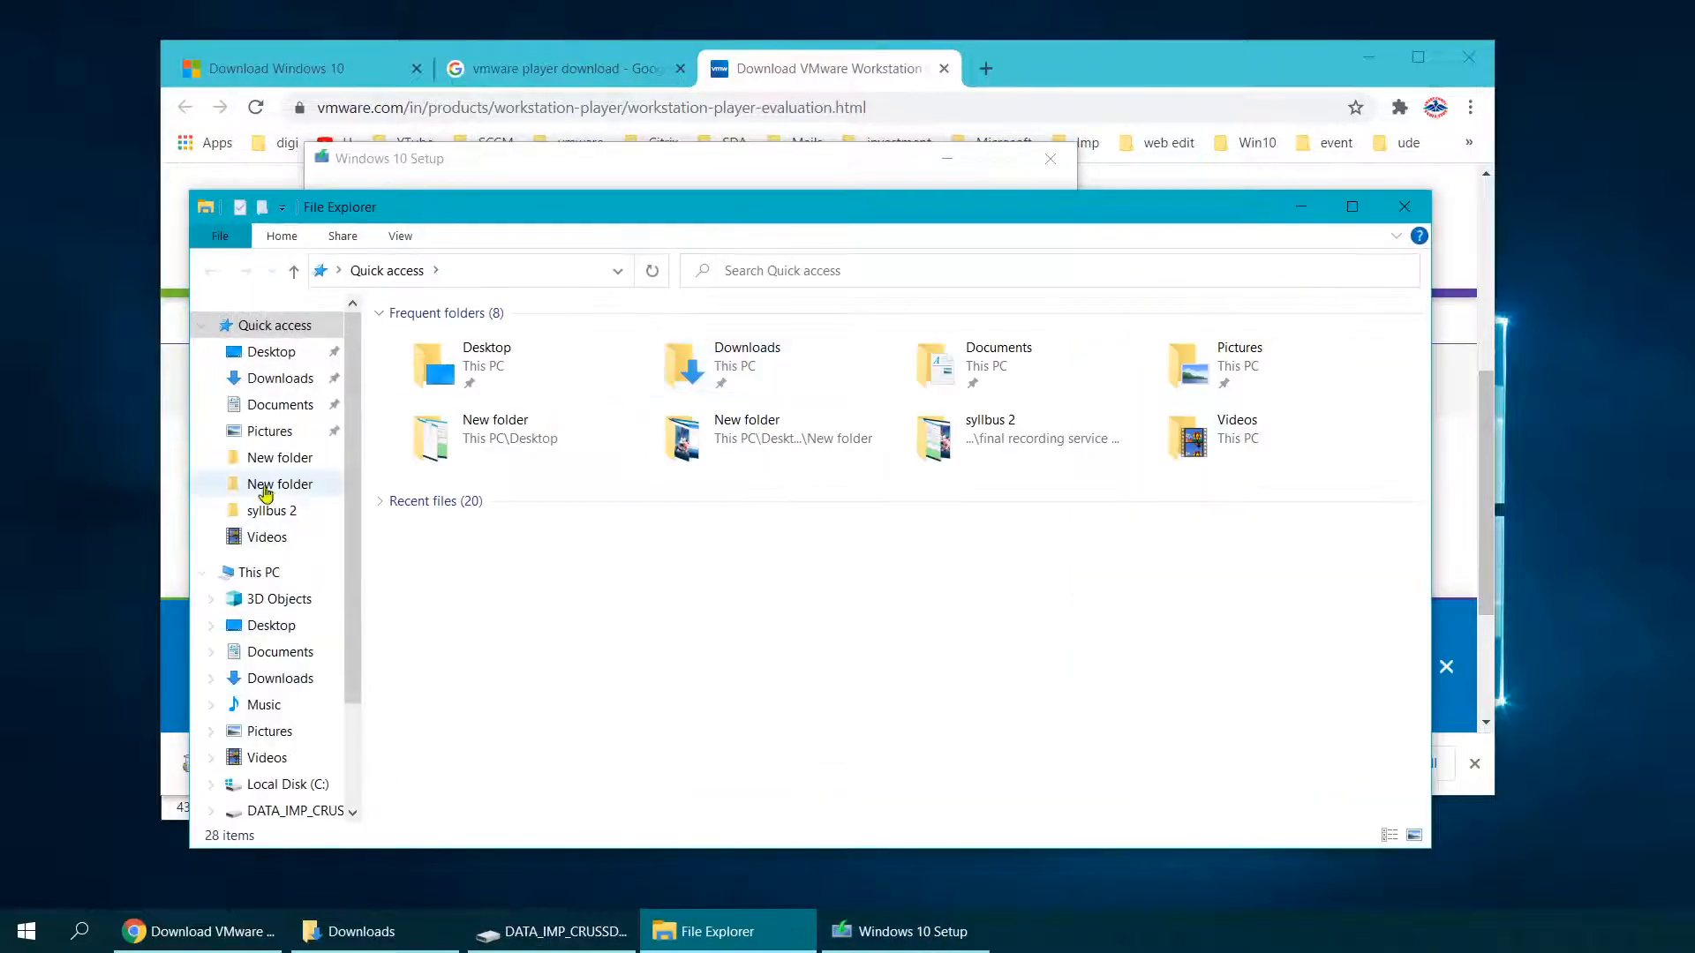
Step: Locate the 4.57 GB Windows.iso on DATA_IMP_CRUSSD (D:), then minimize the window
{"action": "scroll", "coordinate": [265, 680], "scroll_direction": "down", "scroll_amount": 1}
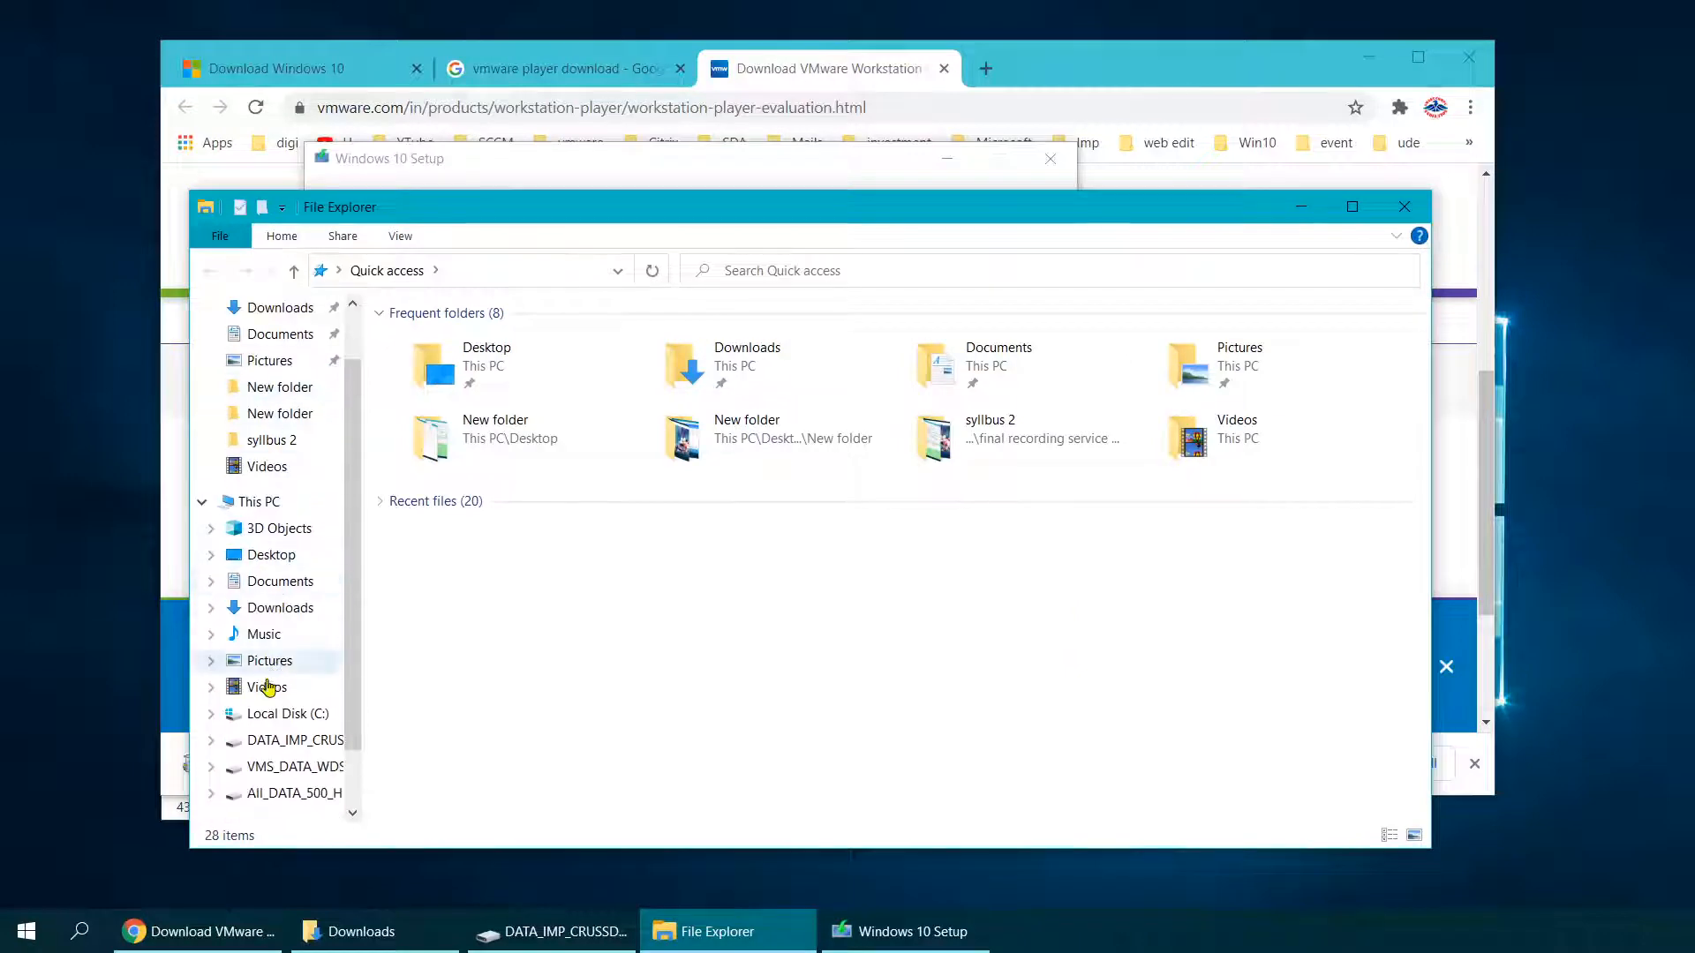
{"action": "left_click", "coordinate": [282, 742]}
{"action": "left_click", "coordinate": [449, 629]}
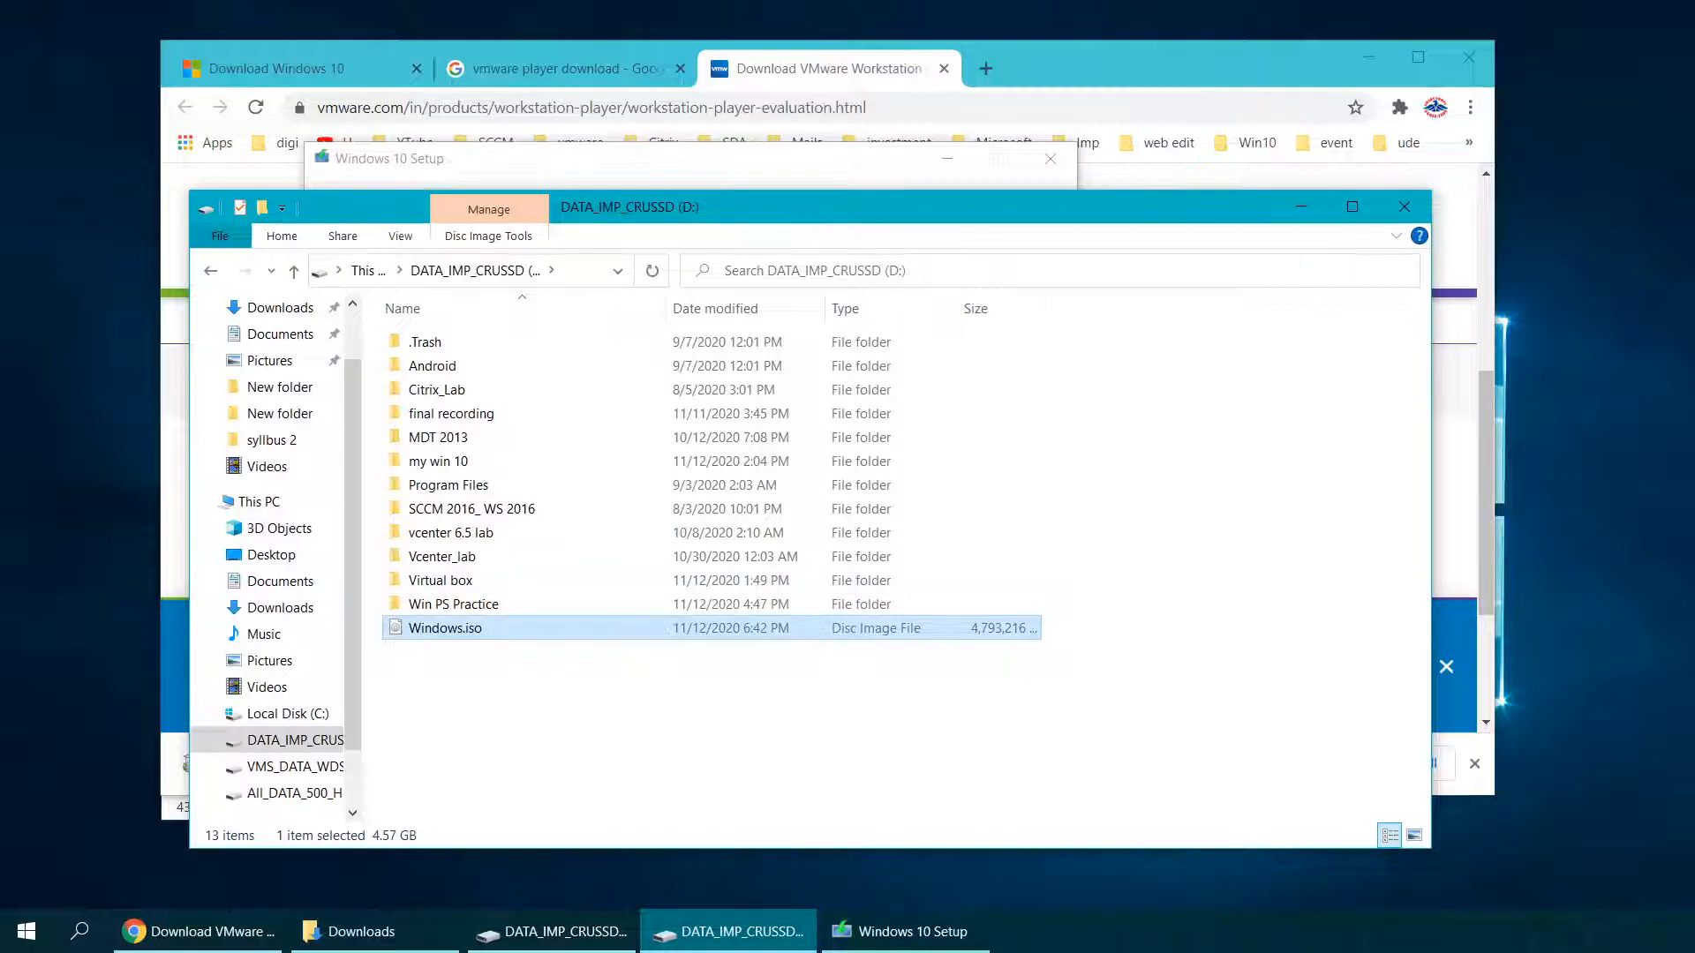
{"action": "left_click", "coordinate": [1301, 207]}
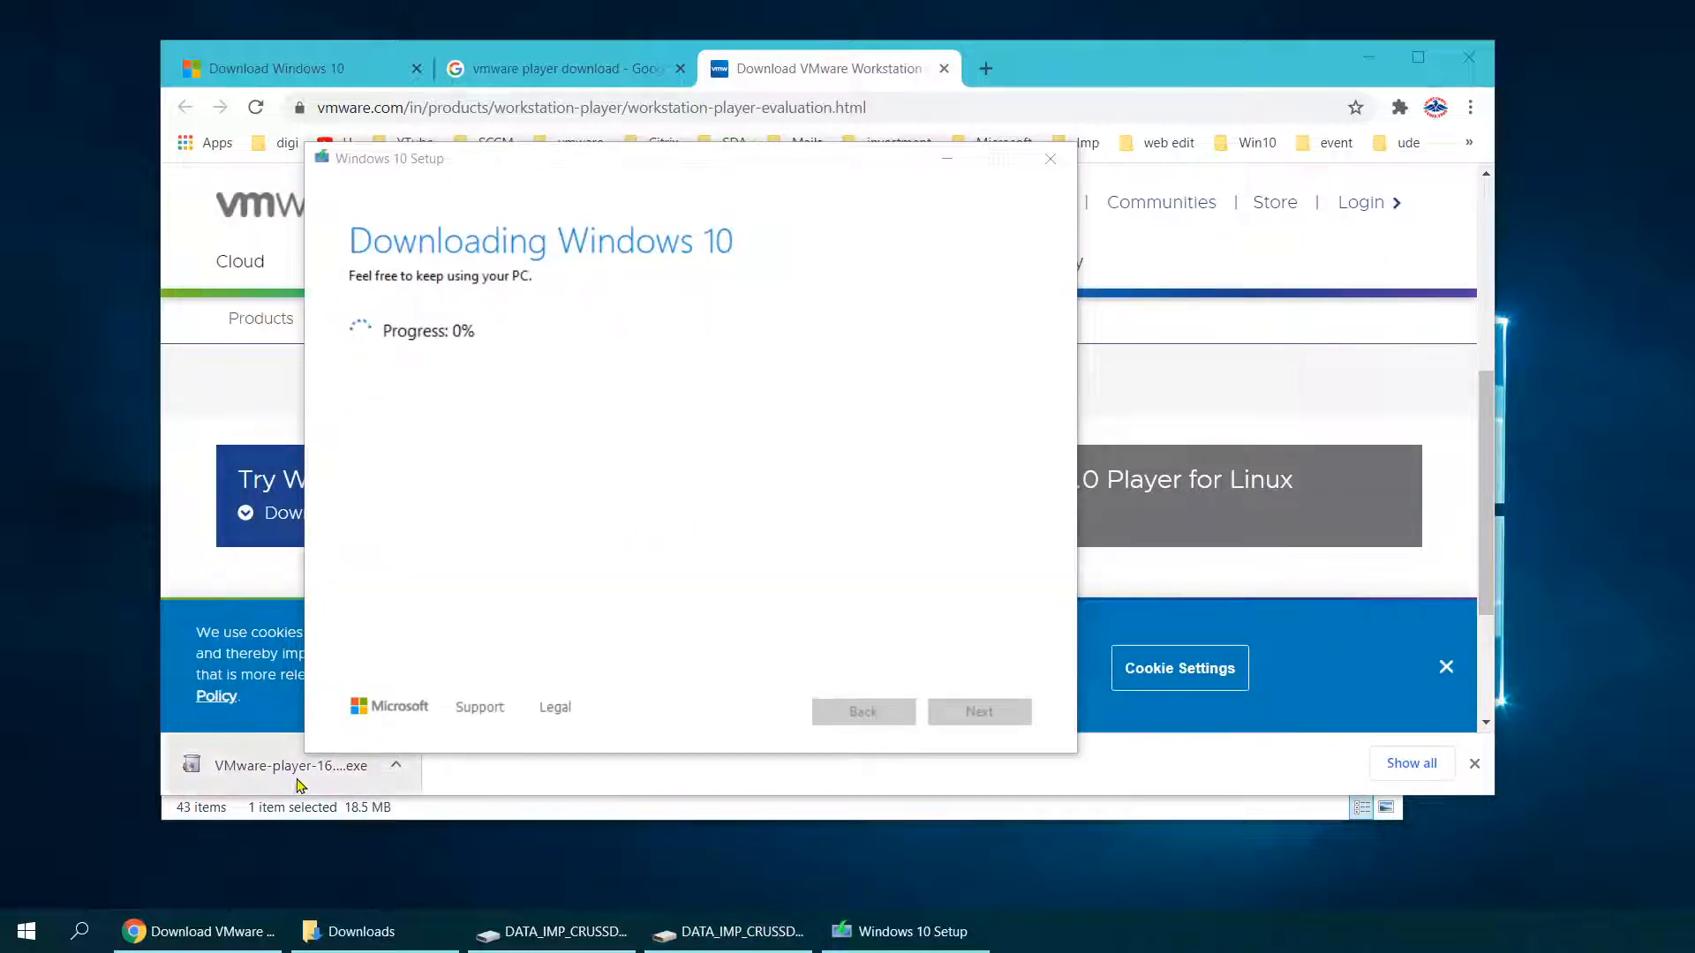
Step: Launch VMware Workstation 15 Player from the Start search 'pla'
{"action": "left_click", "coordinate": [18, 945]}
{"action": "type", "text": "pla"}
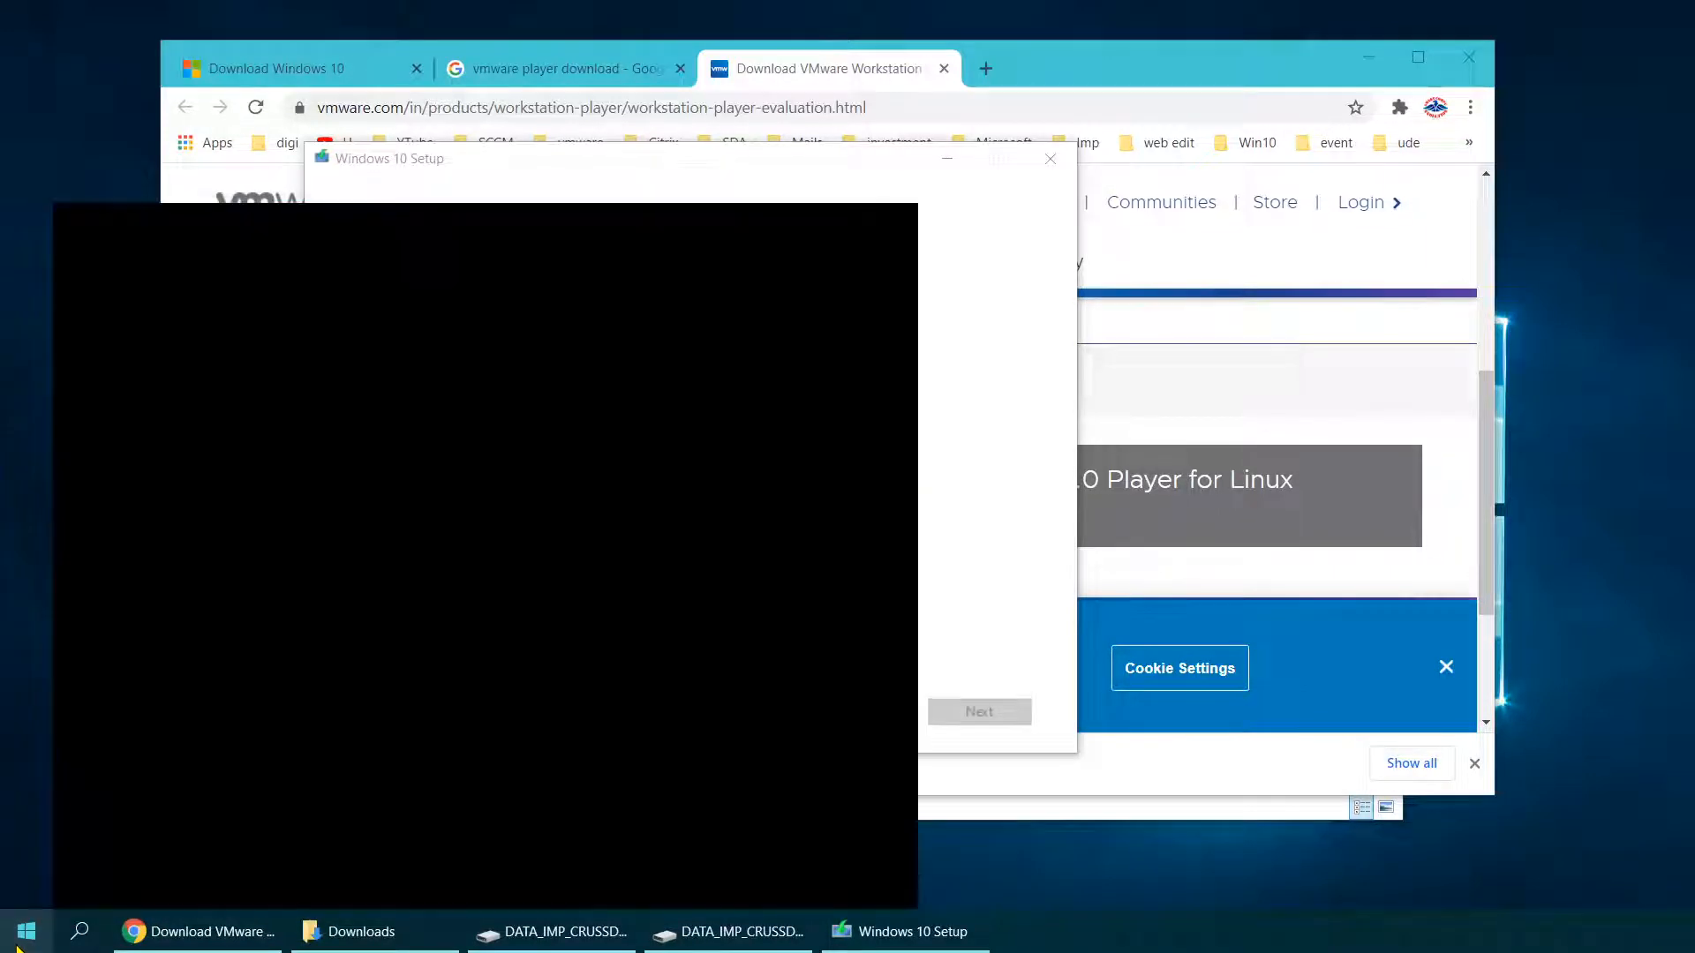
{"action": "key", "text": "Return"}
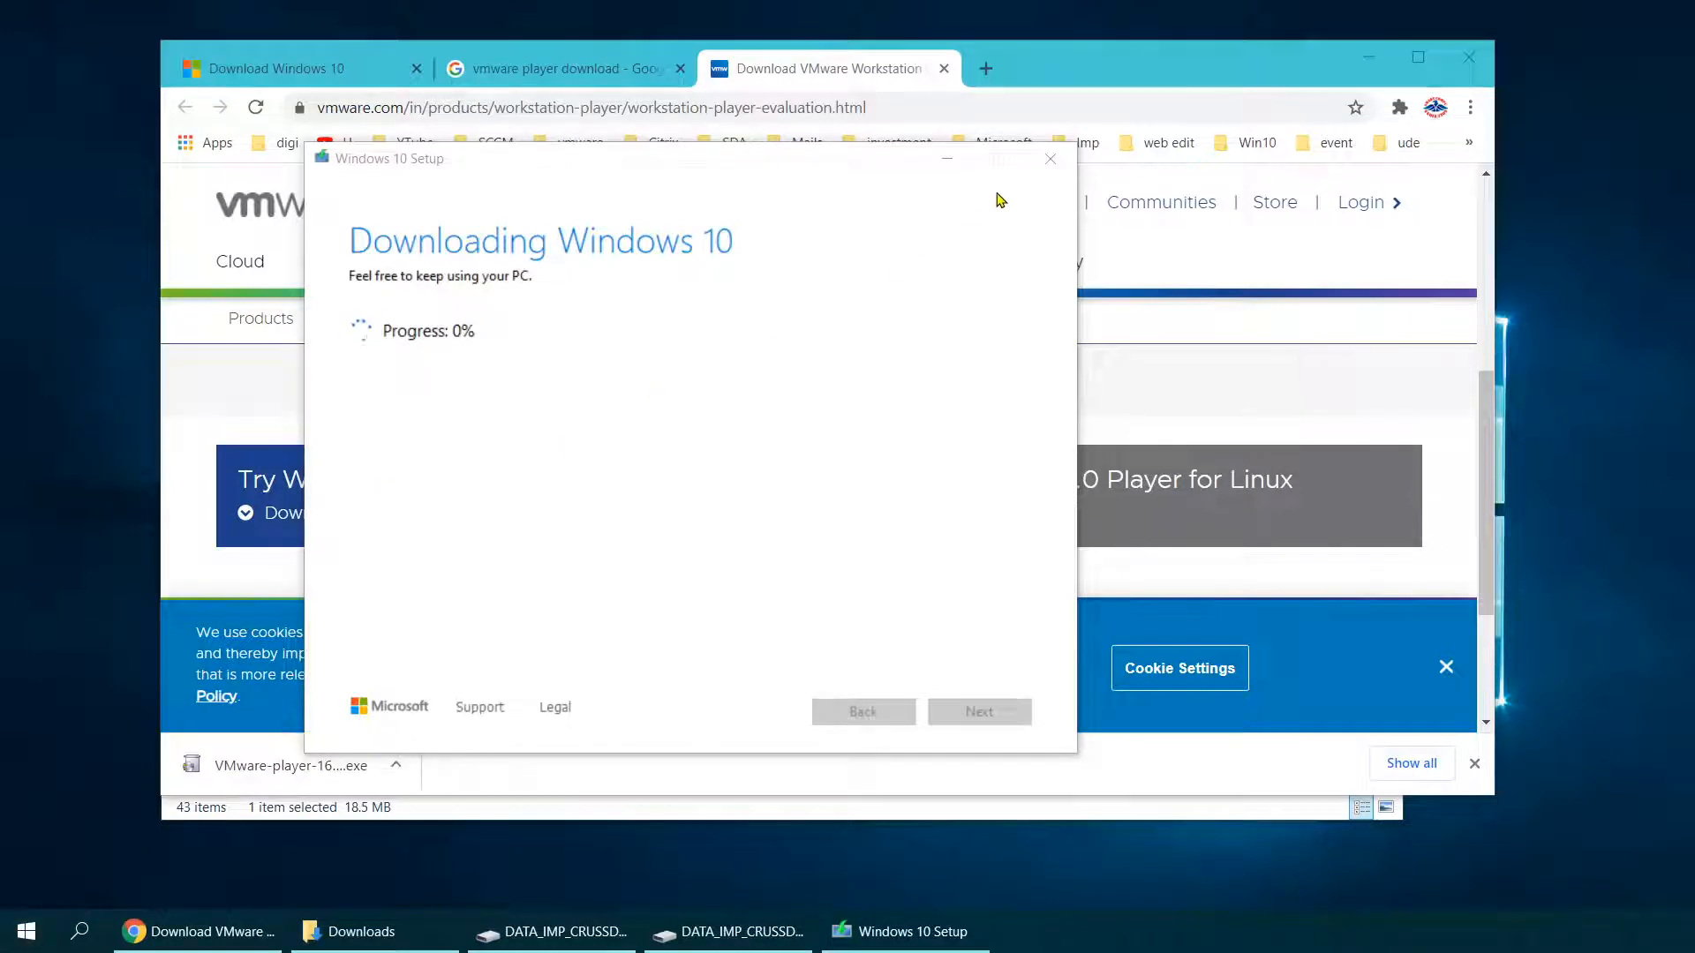
Step: Quit the Windows 10 setup tool and move the Player window to the screen centre
{"action": "left_click", "coordinate": [1050, 160]}
{"action": "left_click", "coordinate": [846, 544]}
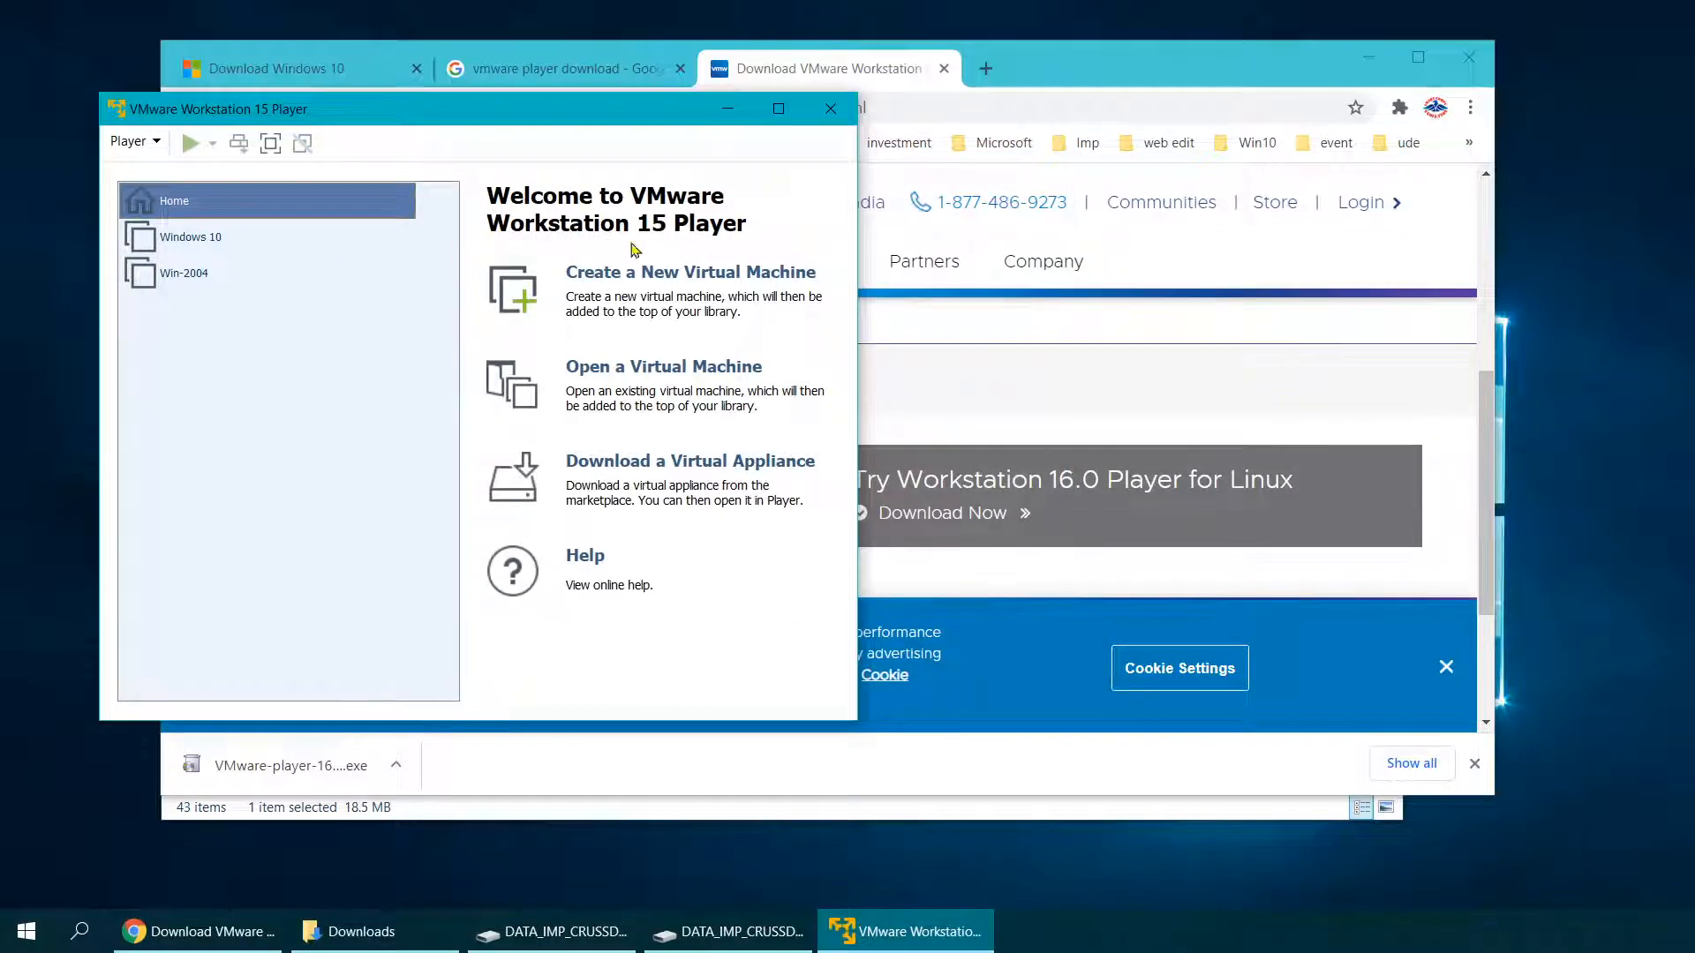
{"action": "left_click_drag", "start_coordinate": [371, 121], "coordinate": [630, 146]}
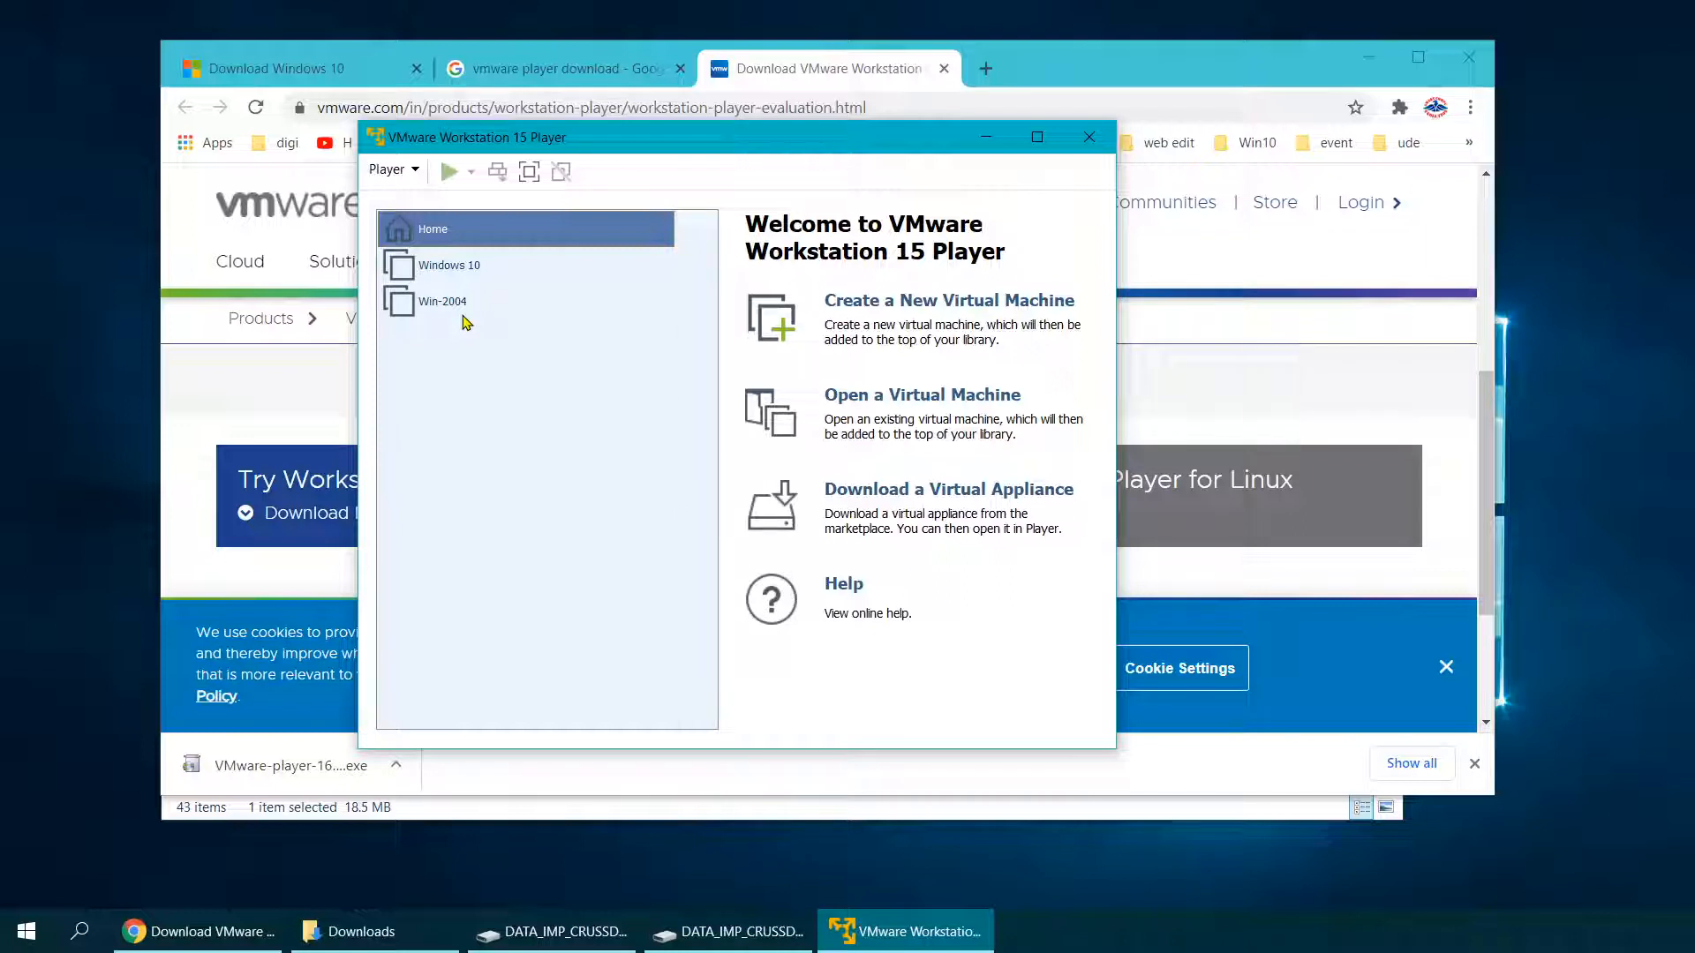
Step: Begin a new virtual machine installing from the disc image D:\Windows.iso
{"action": "left_click", "coordinate": [888, 309]}
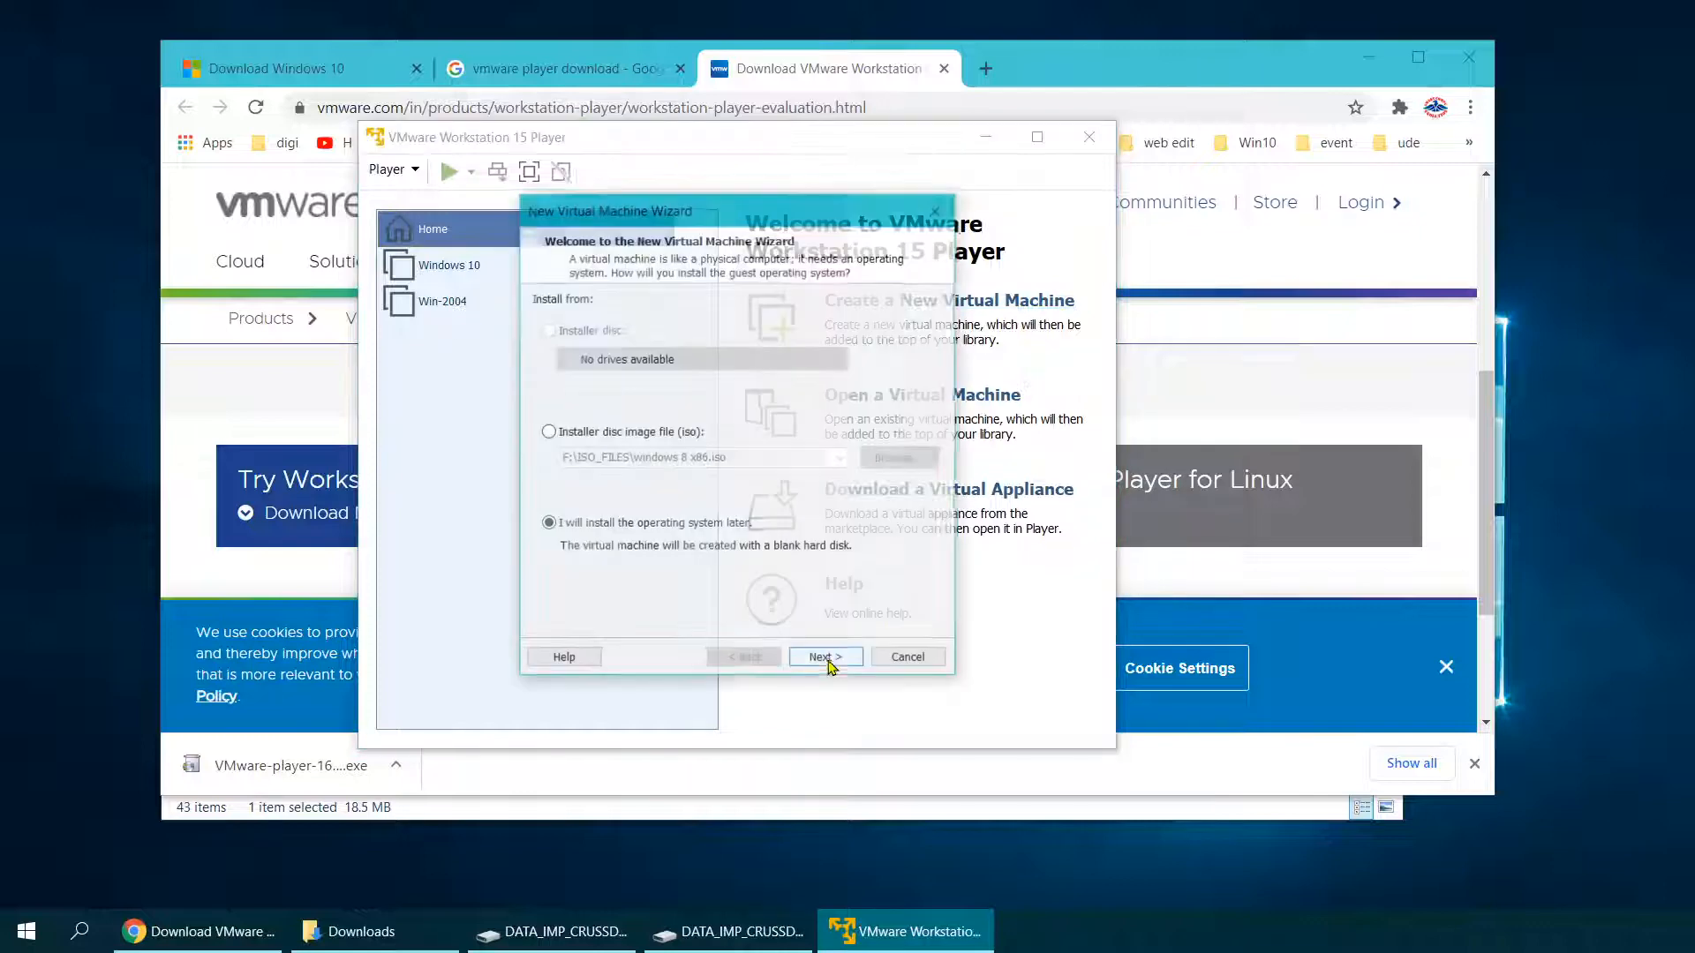
{"action": "left_click", "coordinate": [548, 432]}
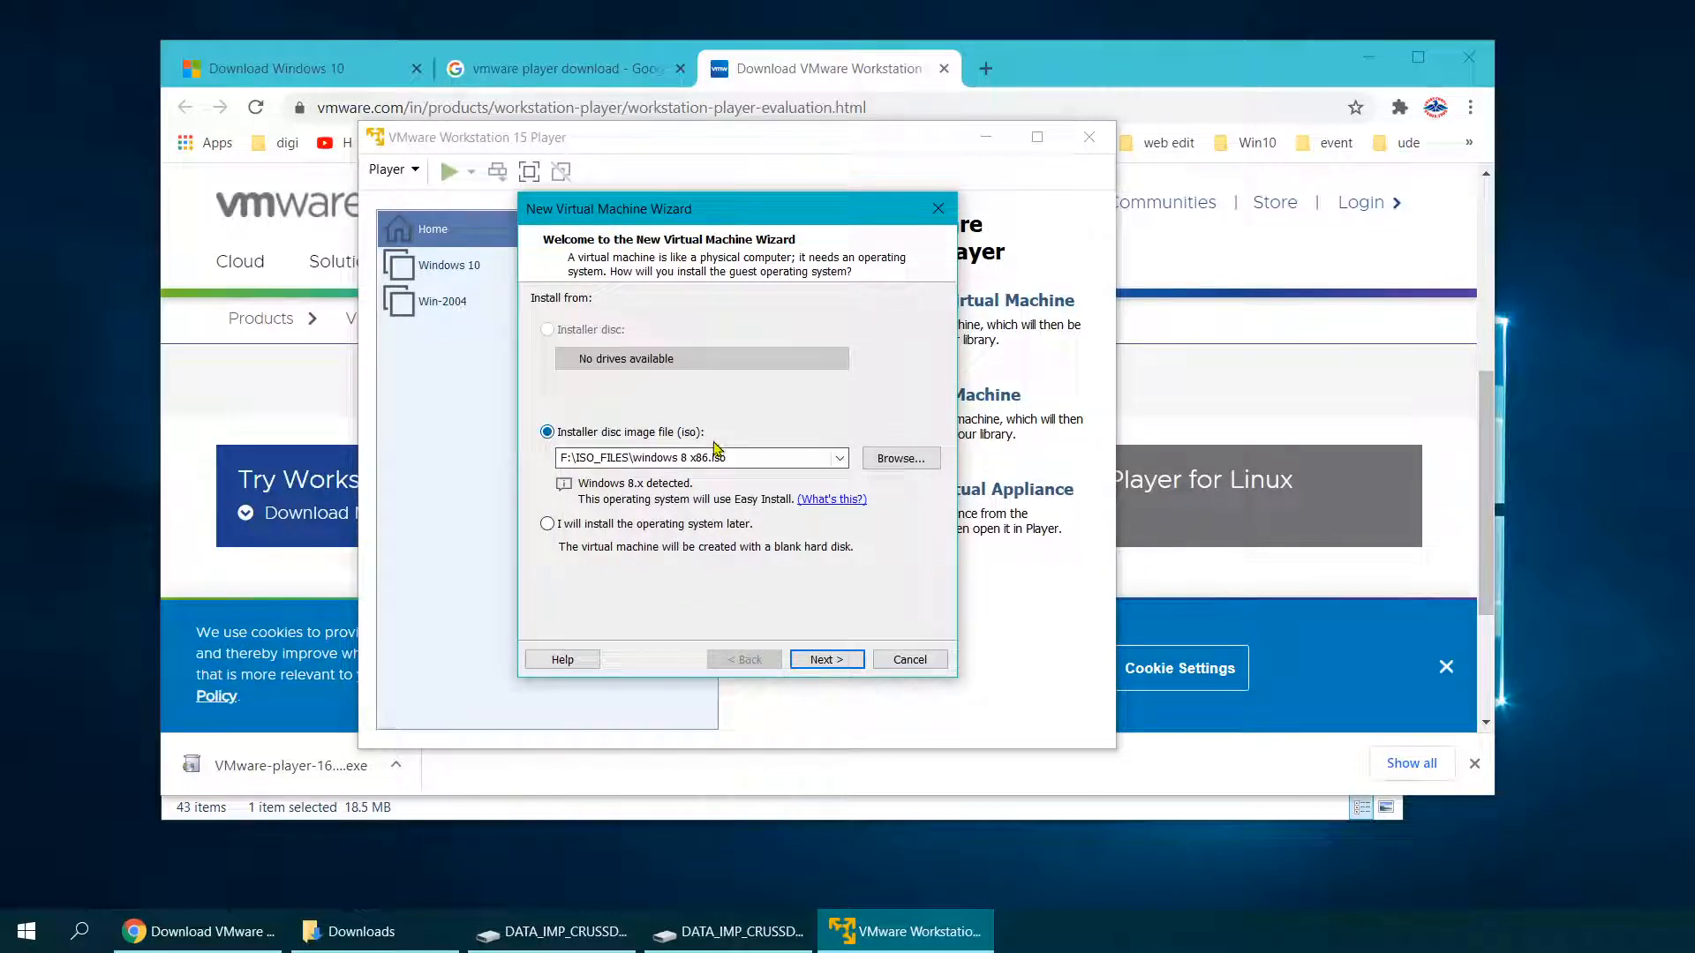
{"action": "left_click", "coordinate": [900, 458]}
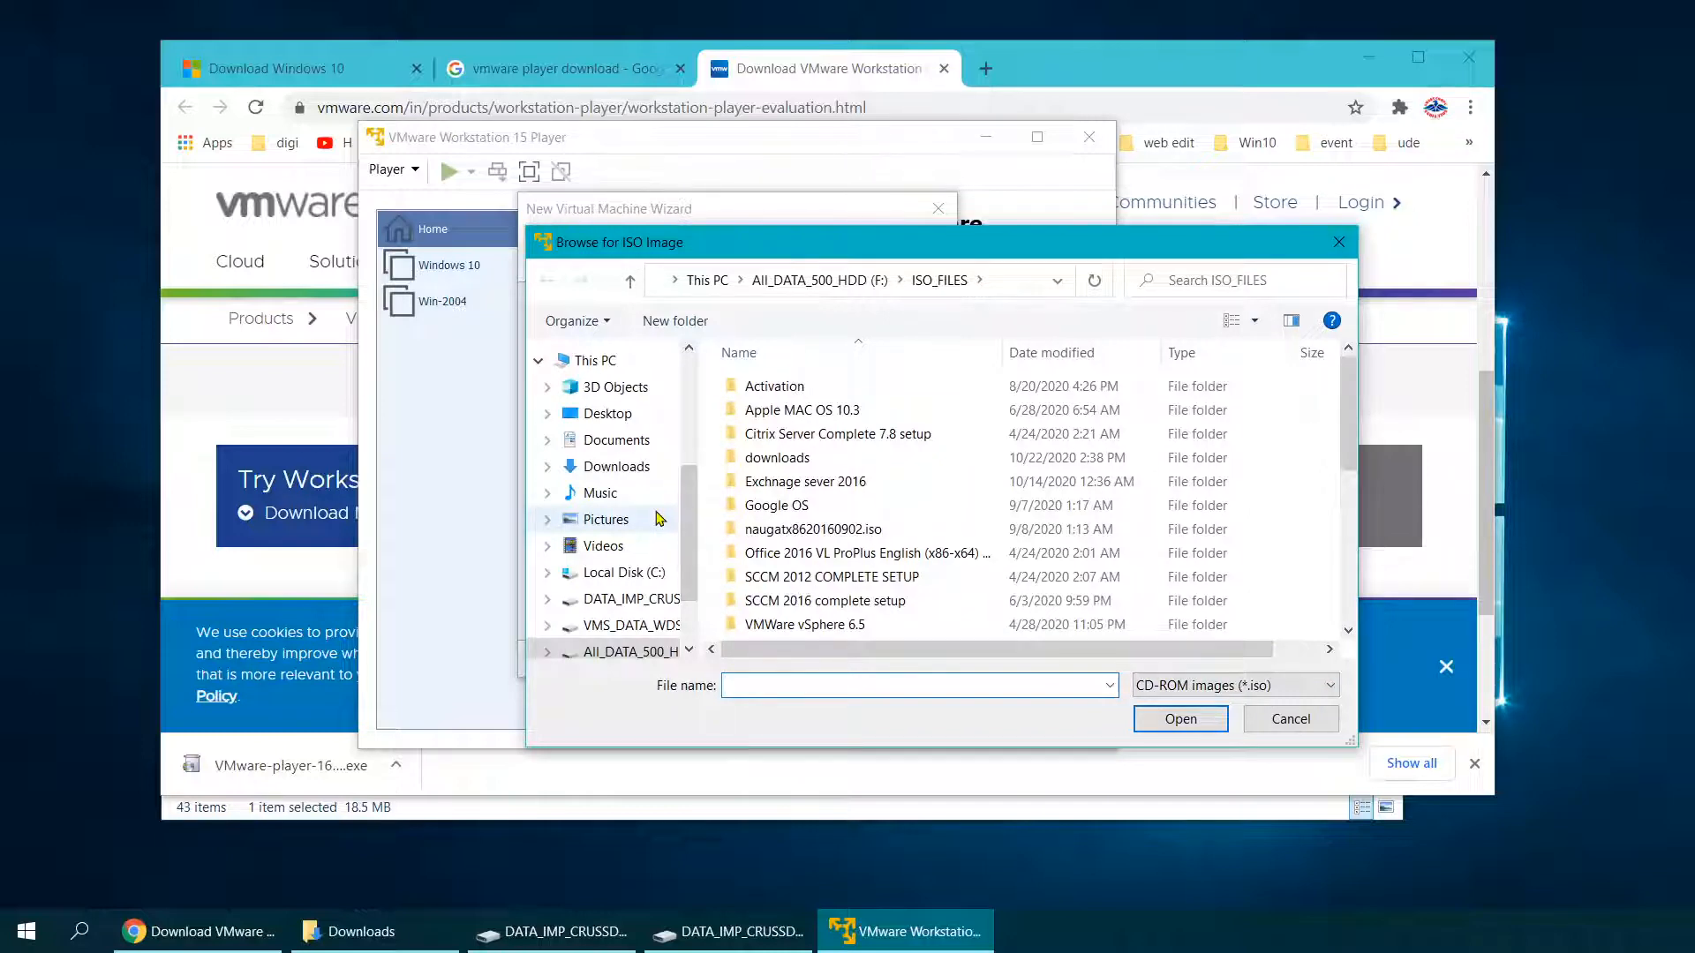
{"action": "left_click", "coordinate": [630, 600]}
{"action": "scroll", "coordinate": [847, 519], "scroll_direction": "down", "scroll_amount": 1}
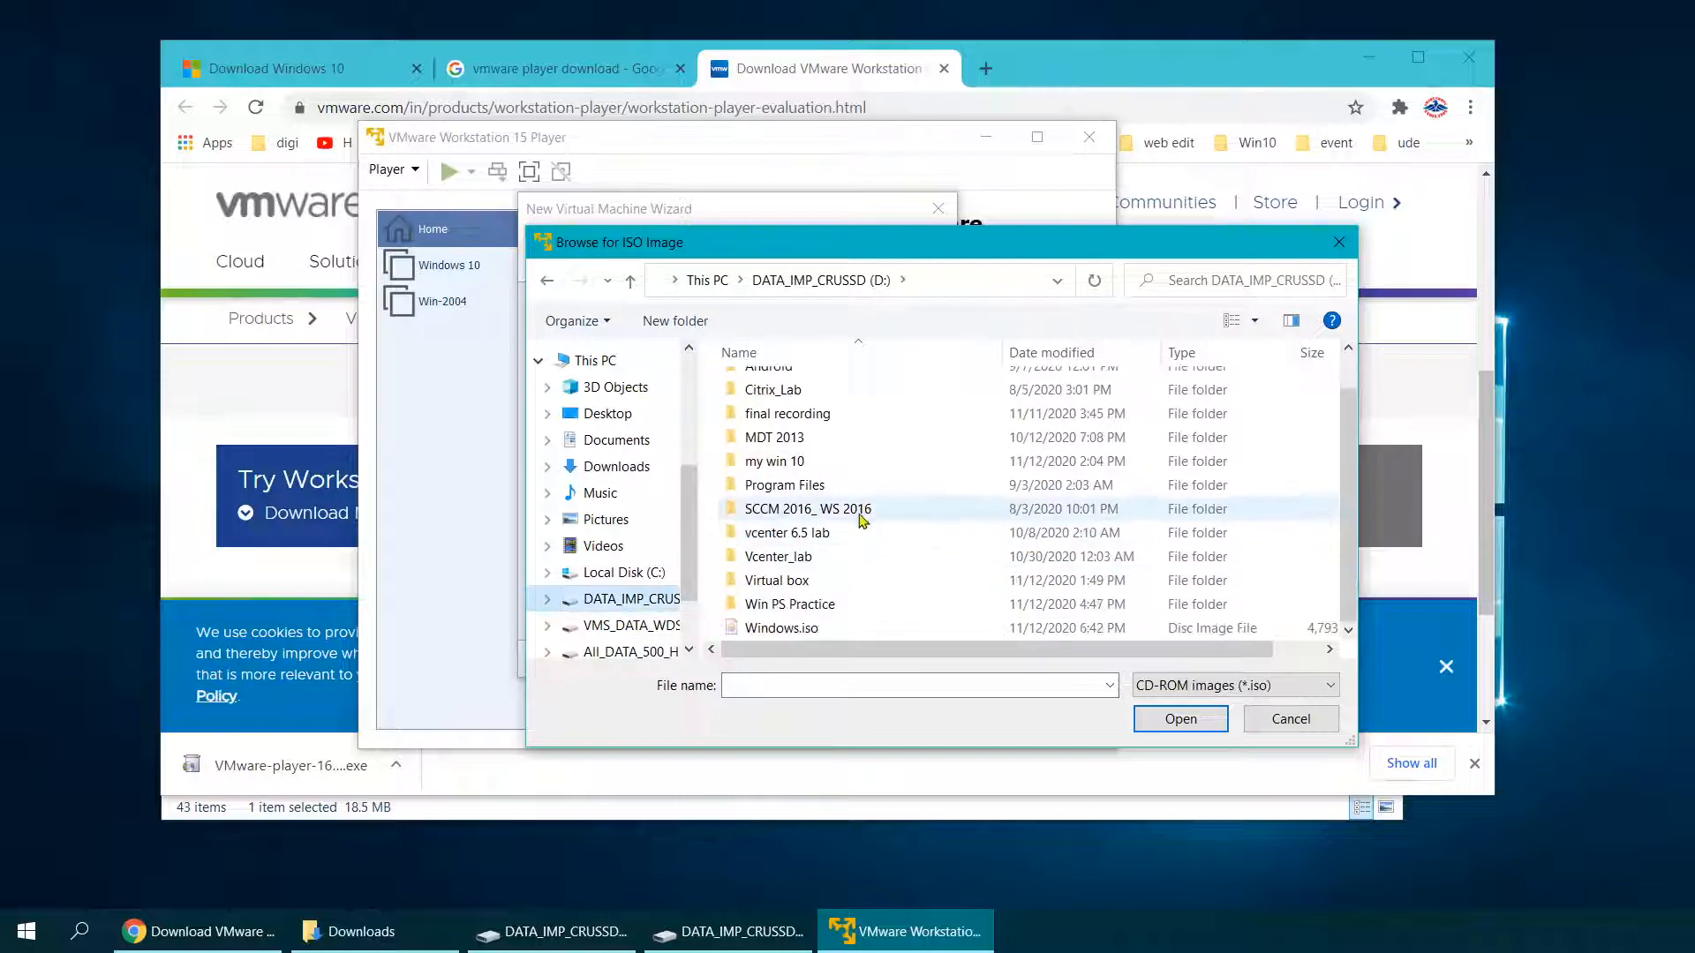
{"action": "double_click", "coordinate": [770, 627]}
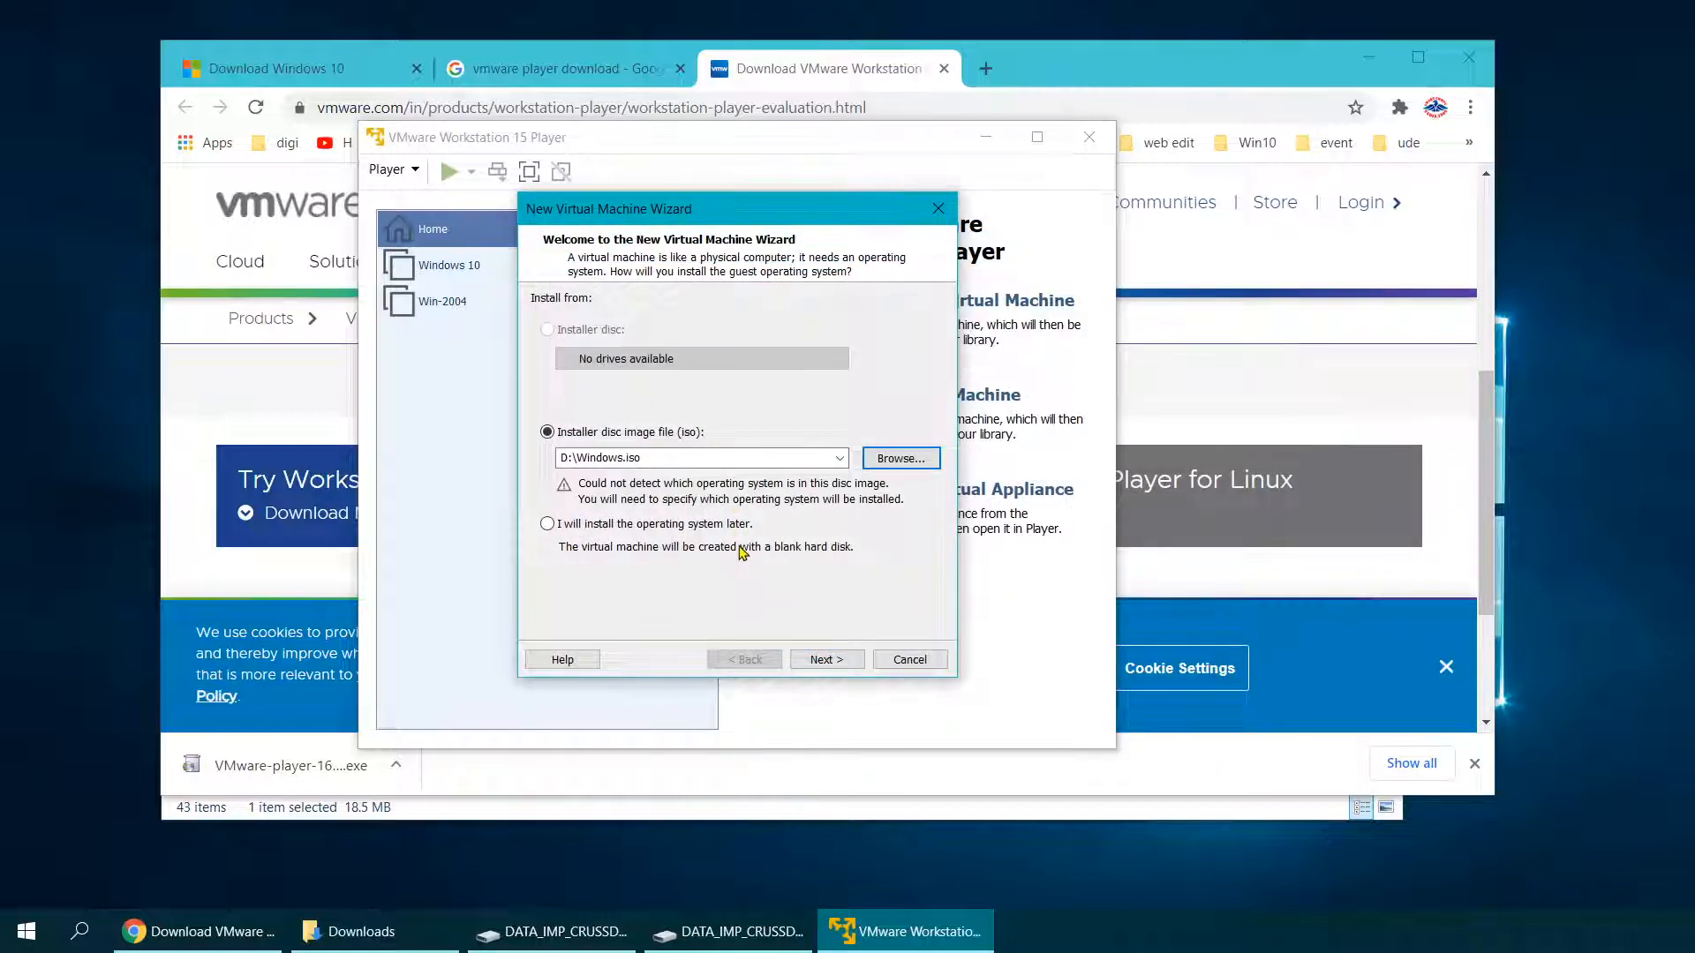
{"action": "left_click", "coordinate": [821, 661]}
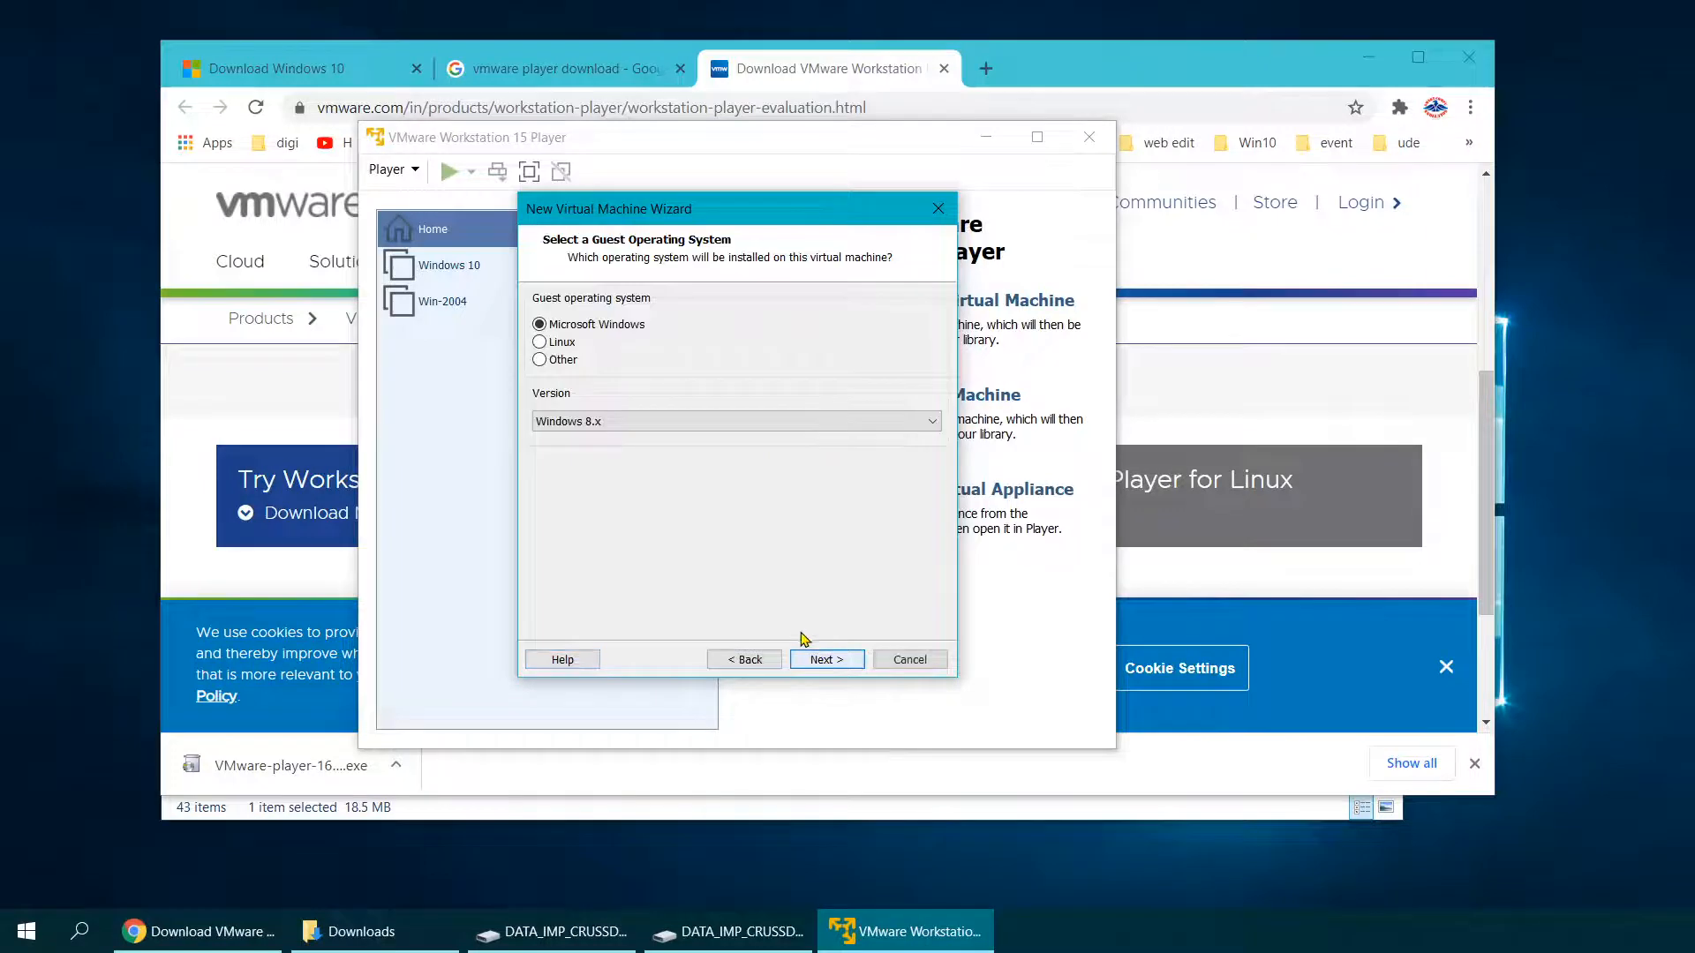
Step: Set the guest version to Windows 10 and browse for the machine's storage location
{"action": "left_click", "coordinate": [618, 421]}
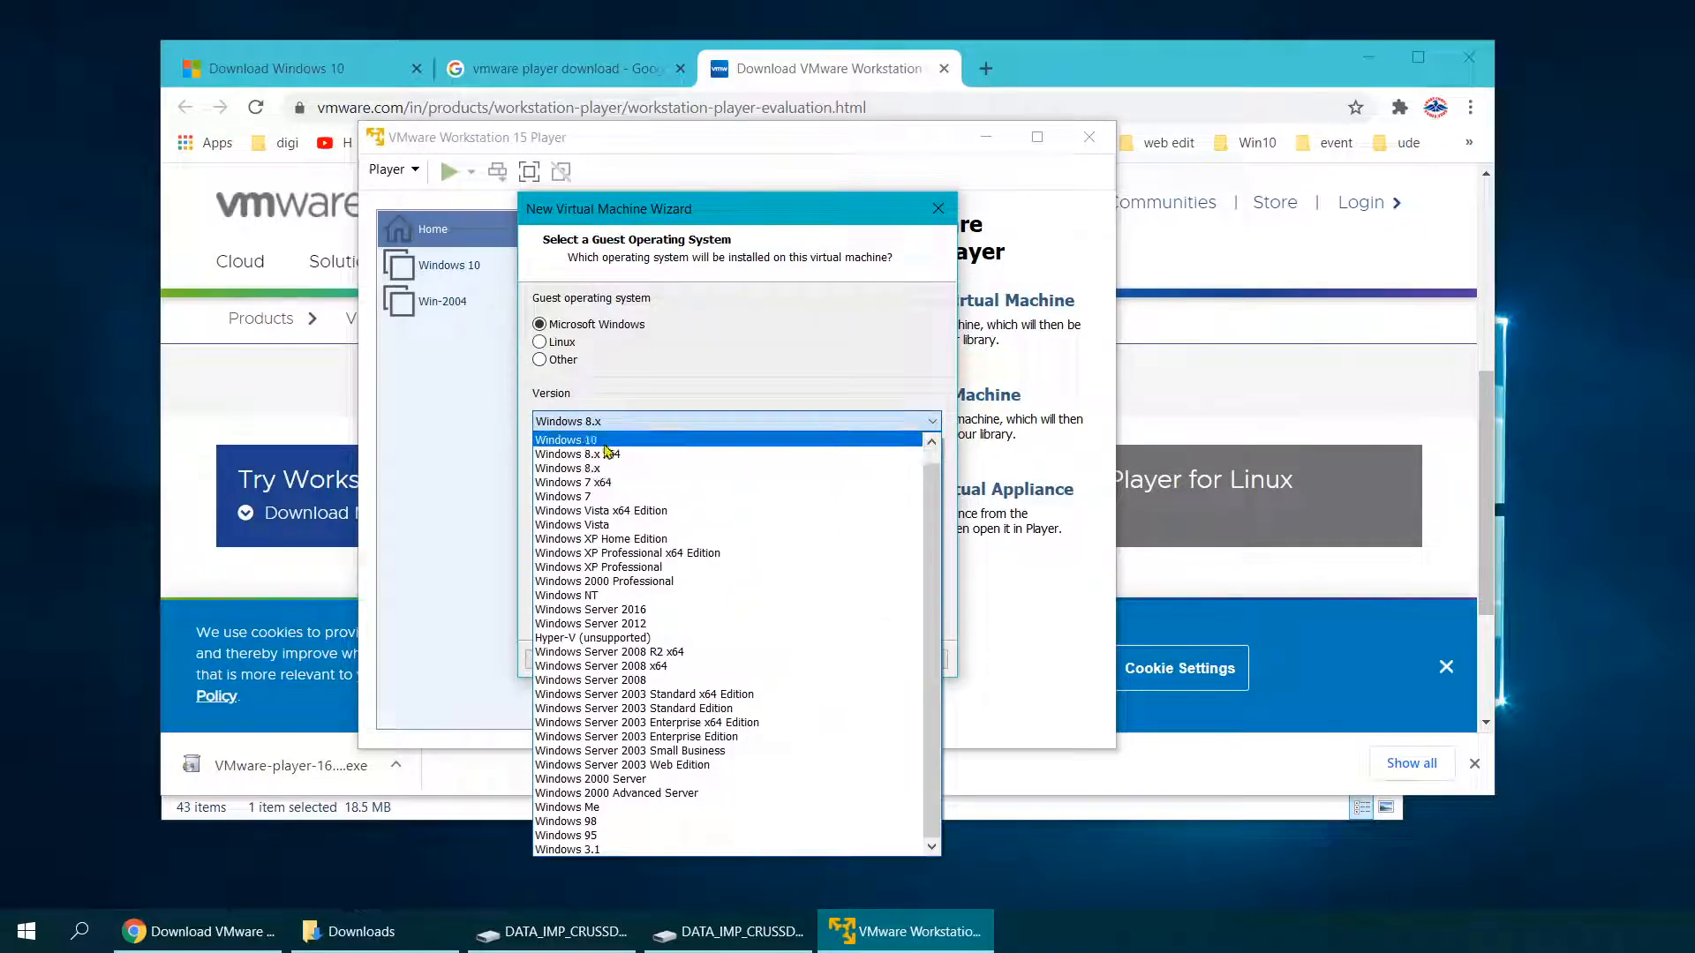
{"action": "left_click", "coordinate": [605, 441]}
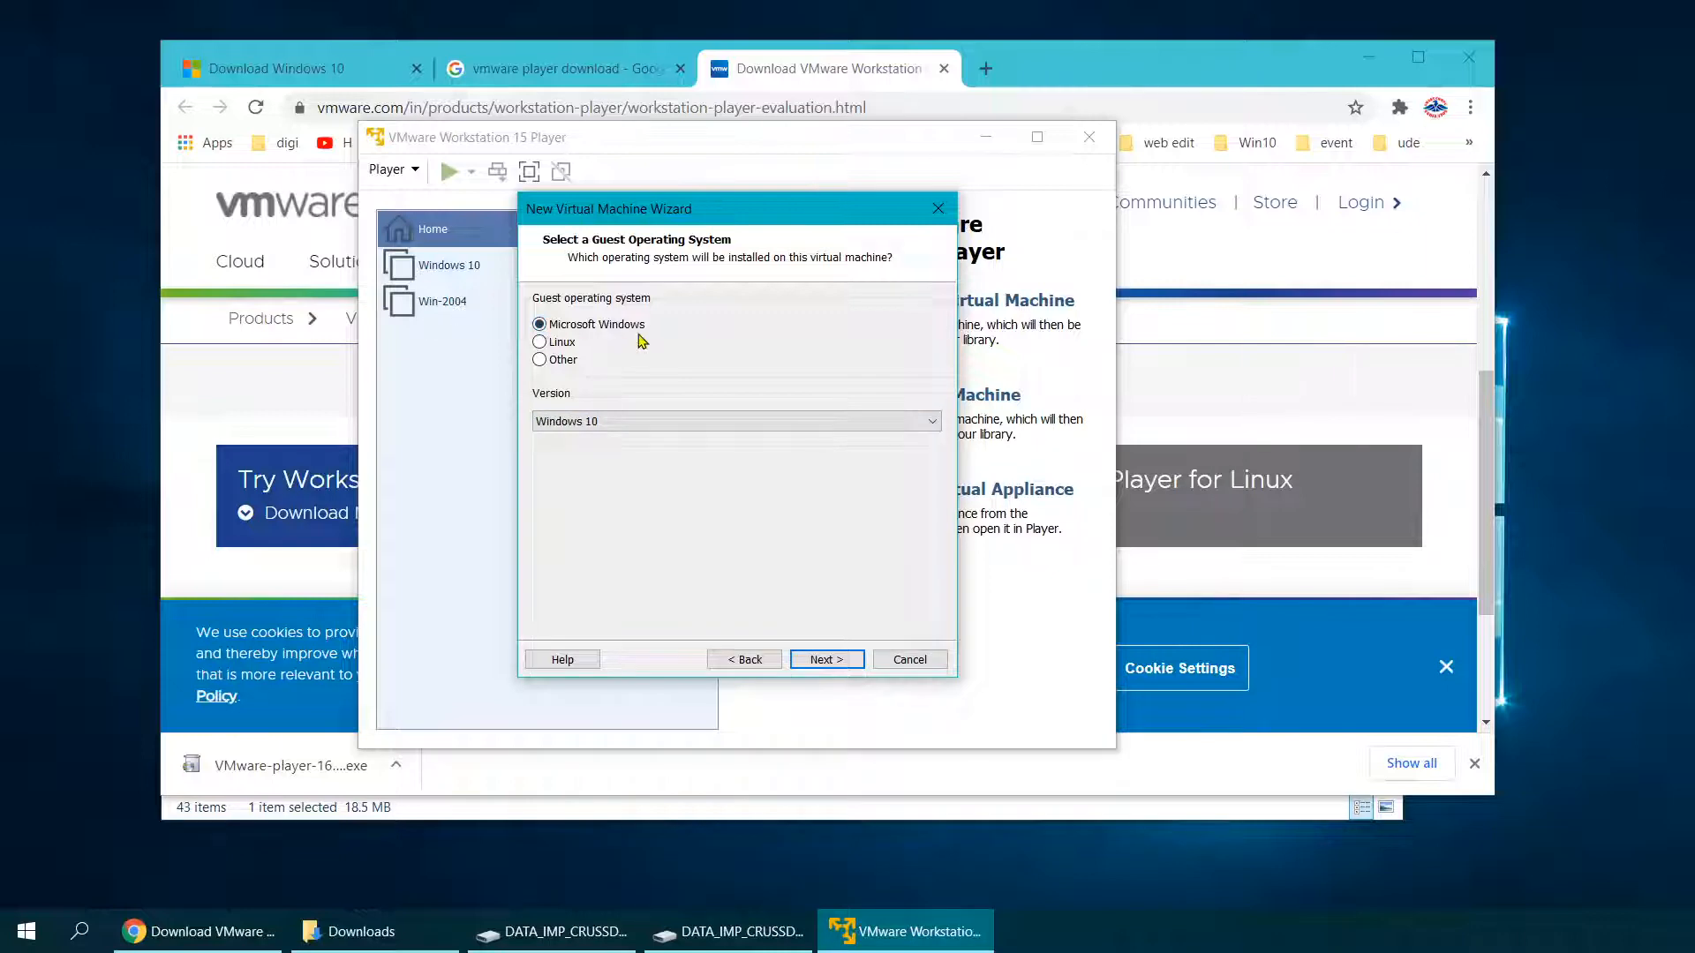
{"action": "left_click", "coordinate": [837, 662]}
{"action": "left_click", "coordinate": [900, 390]}
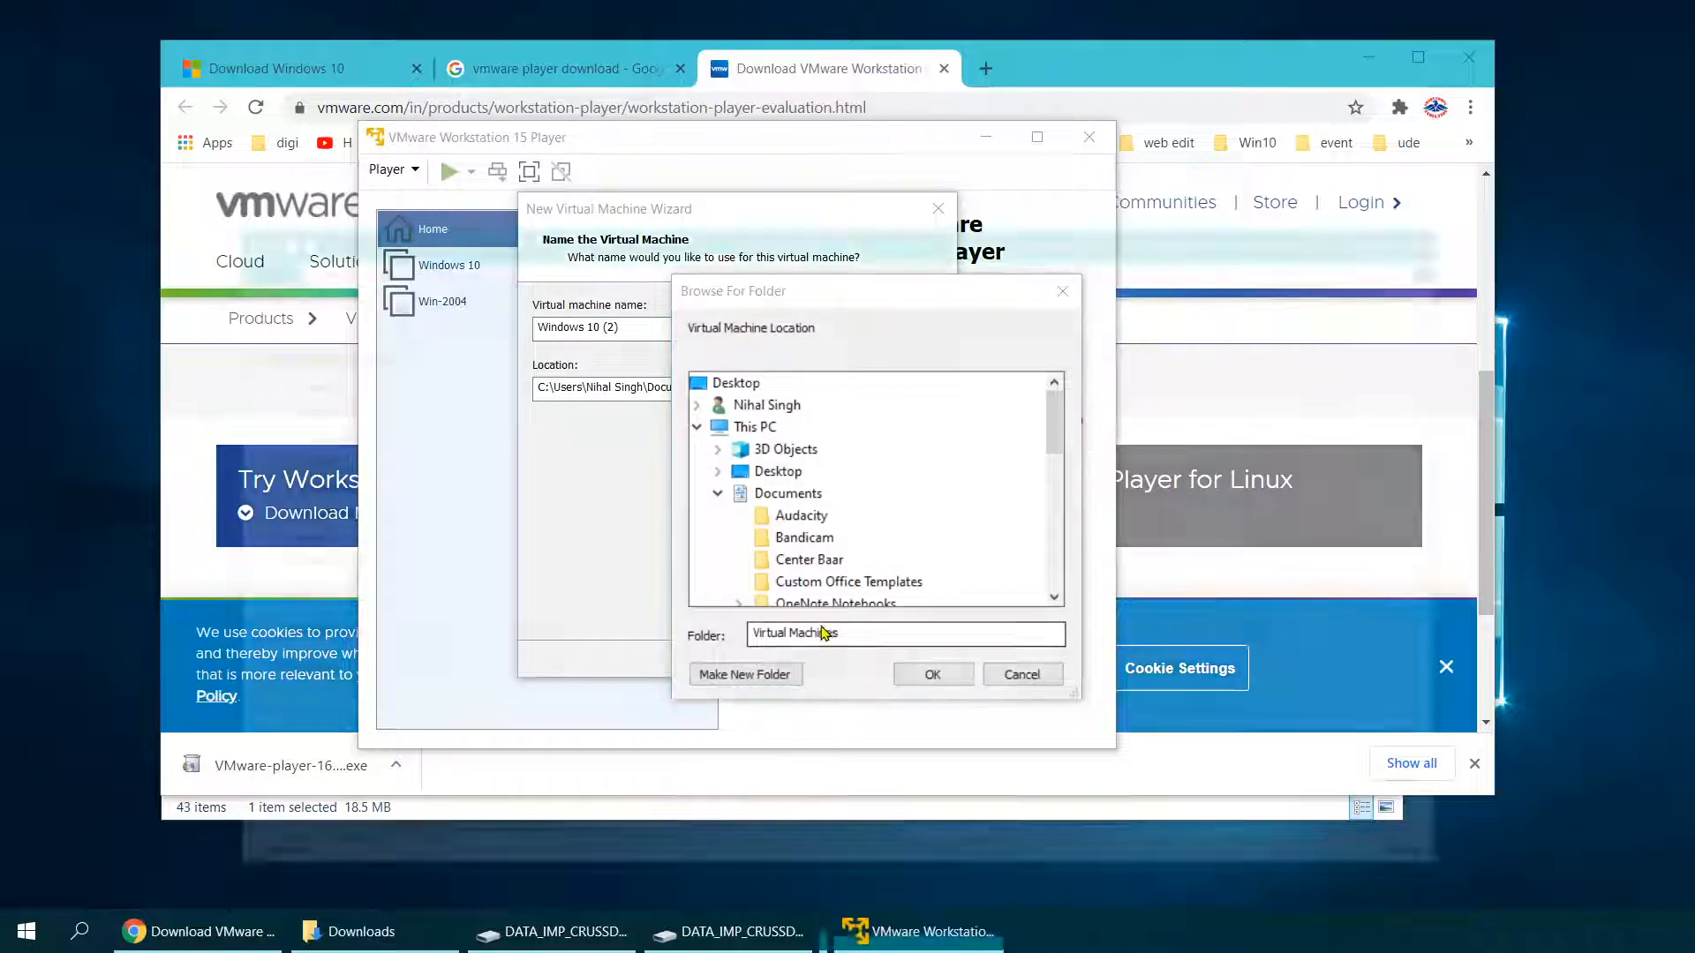
{"action": "key", "text": "super+e"}
{"action": "scroll", "coordinate": [331, 713], "scroll_direction": "down", "scroll_amount": 2}
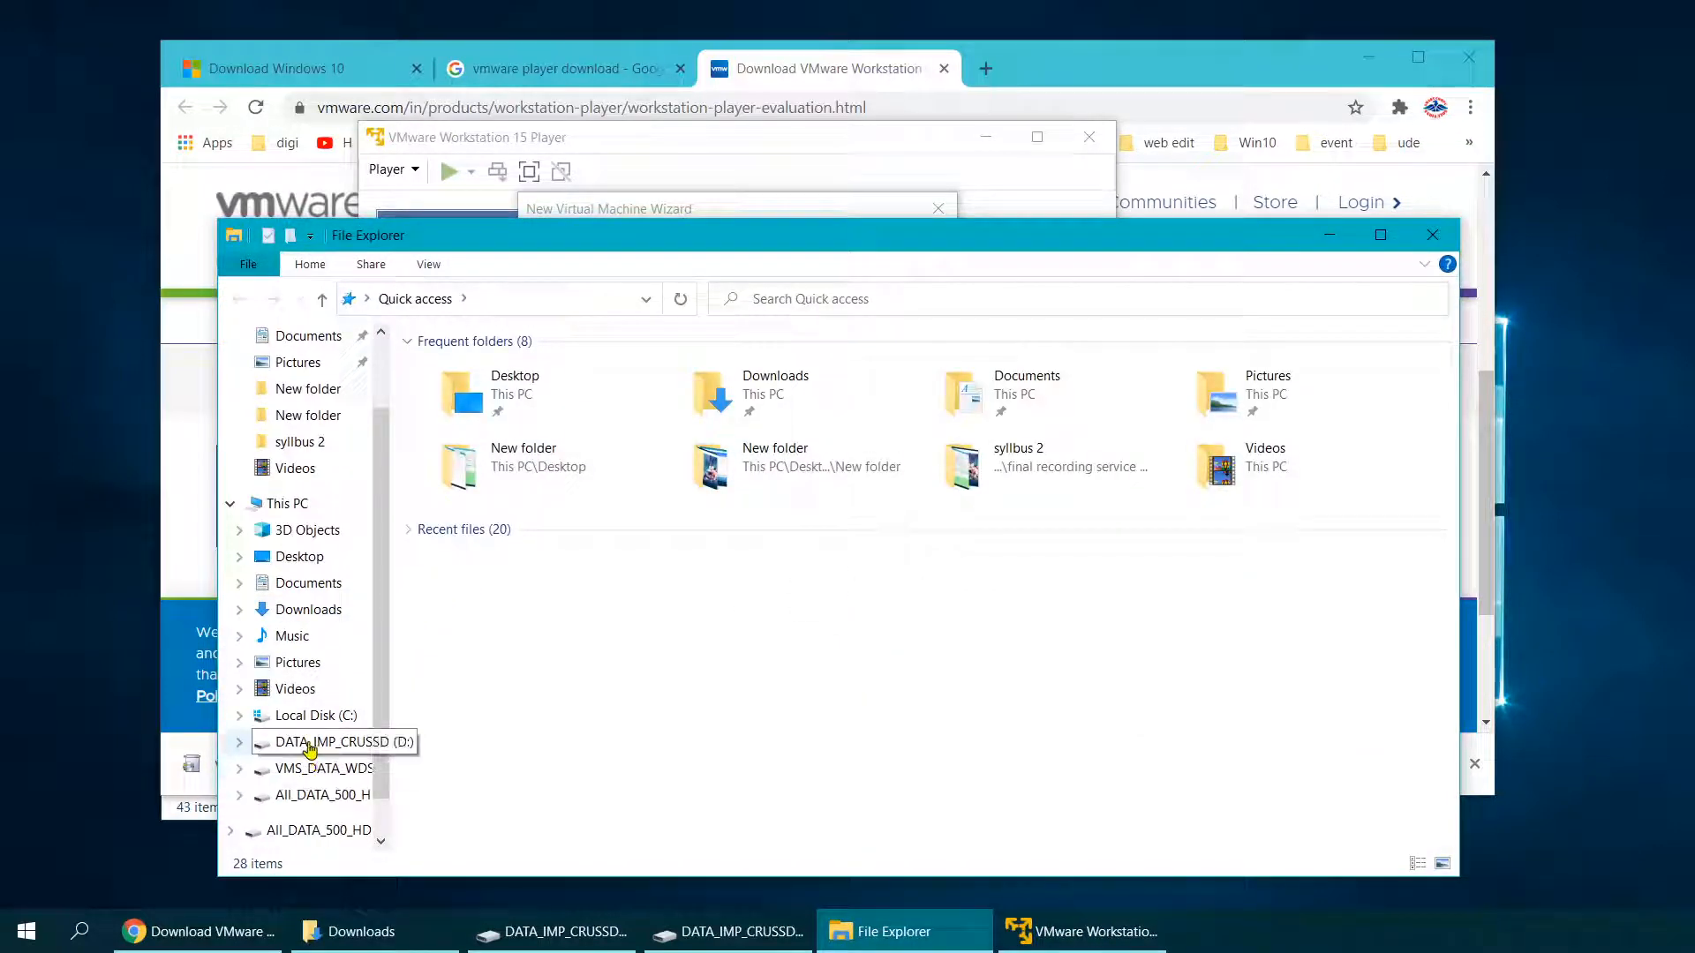
Step: Create and open a new folder named training on DATA_IMP_CRUSSD (D:)
{"action": "left_click", "coordinate": [311, 744]}
{"action": "right_click", "coordinate": [561, 748]}
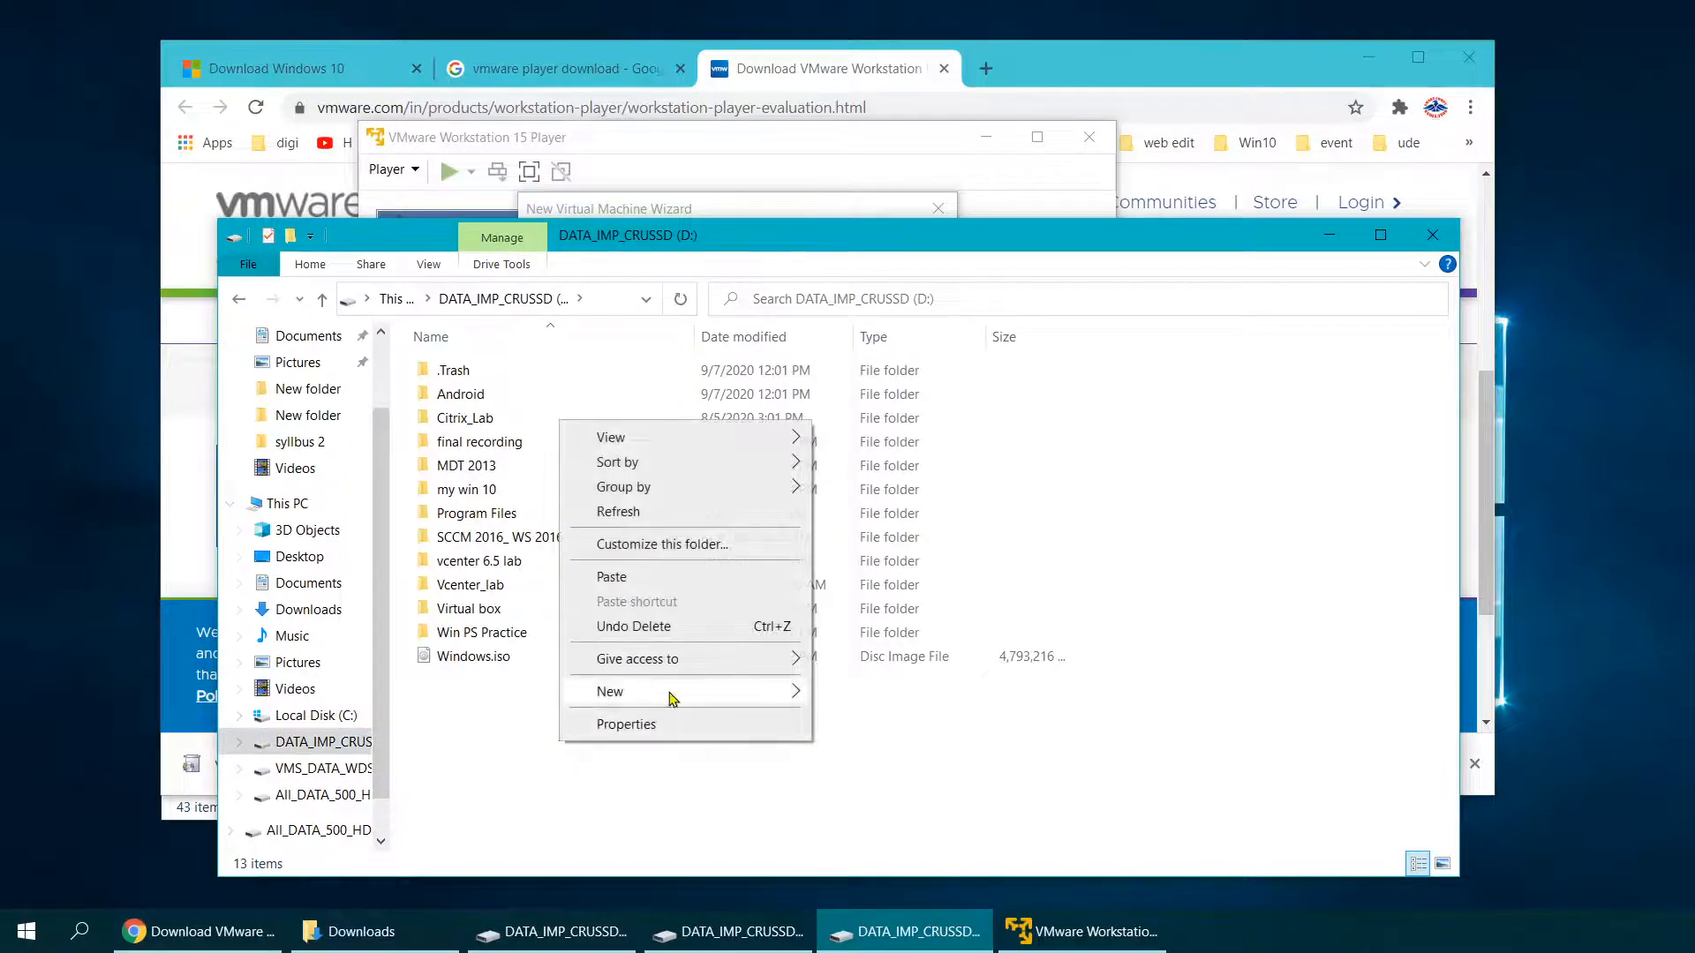
{"action": "mouse_move", "coordinate": [750, 691]}
{"action": "left_click", "coordinate": [918, 381]}
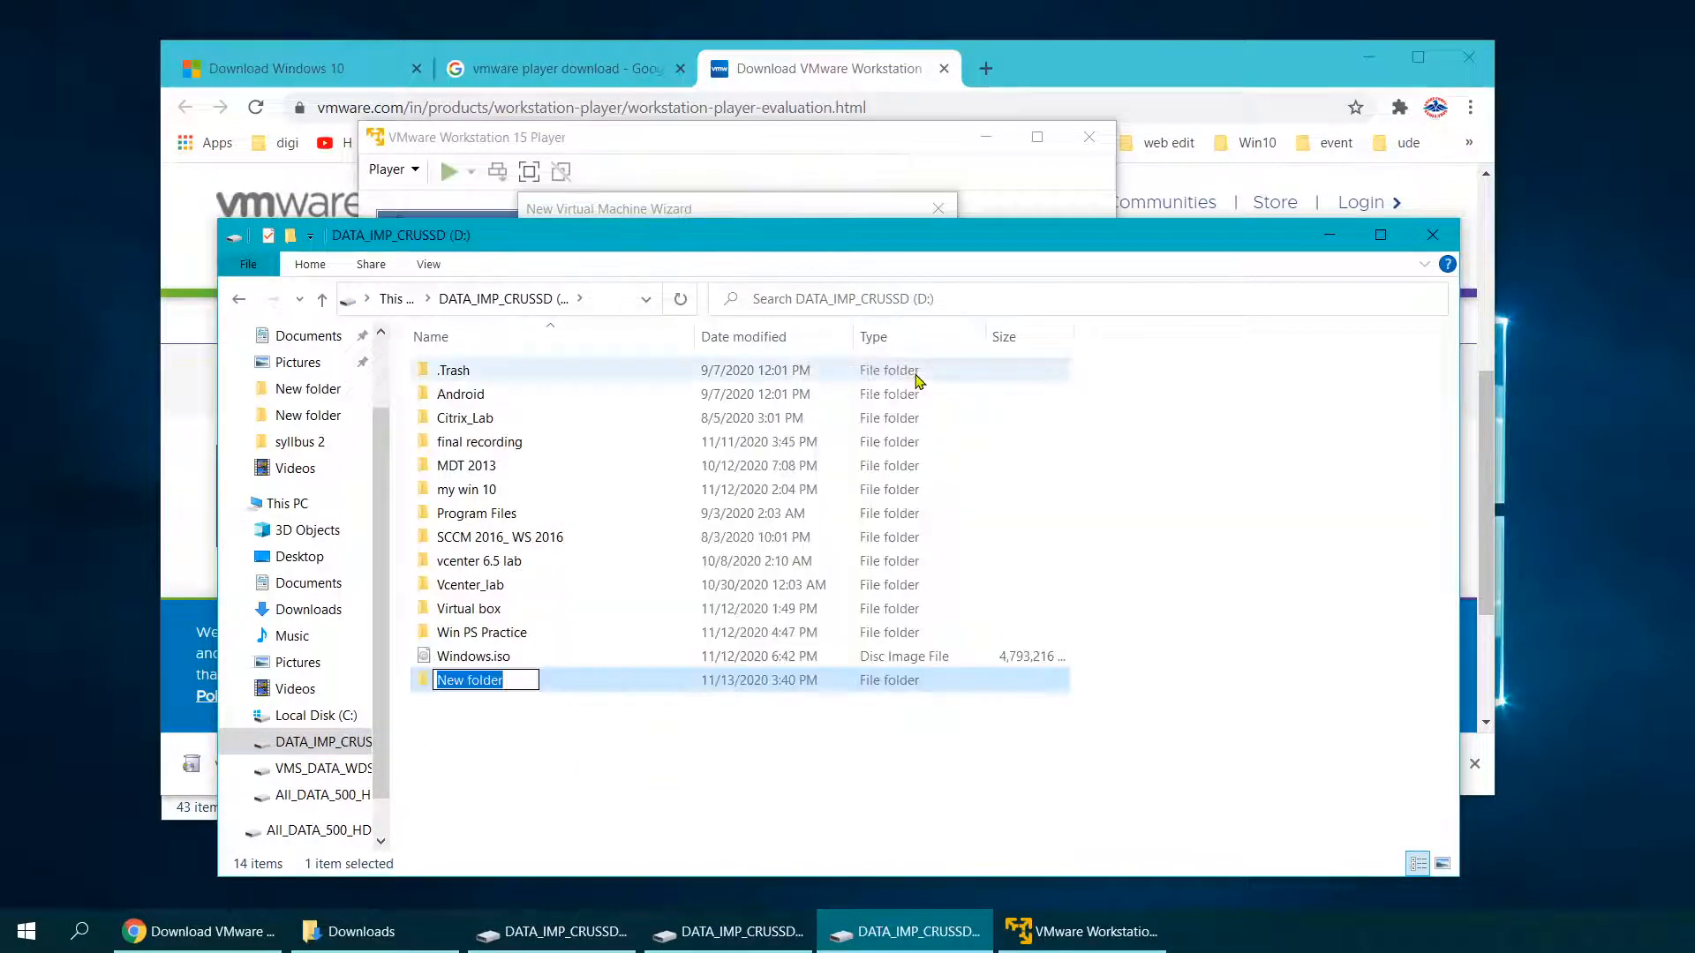
{"action": "type", "text": "training"}
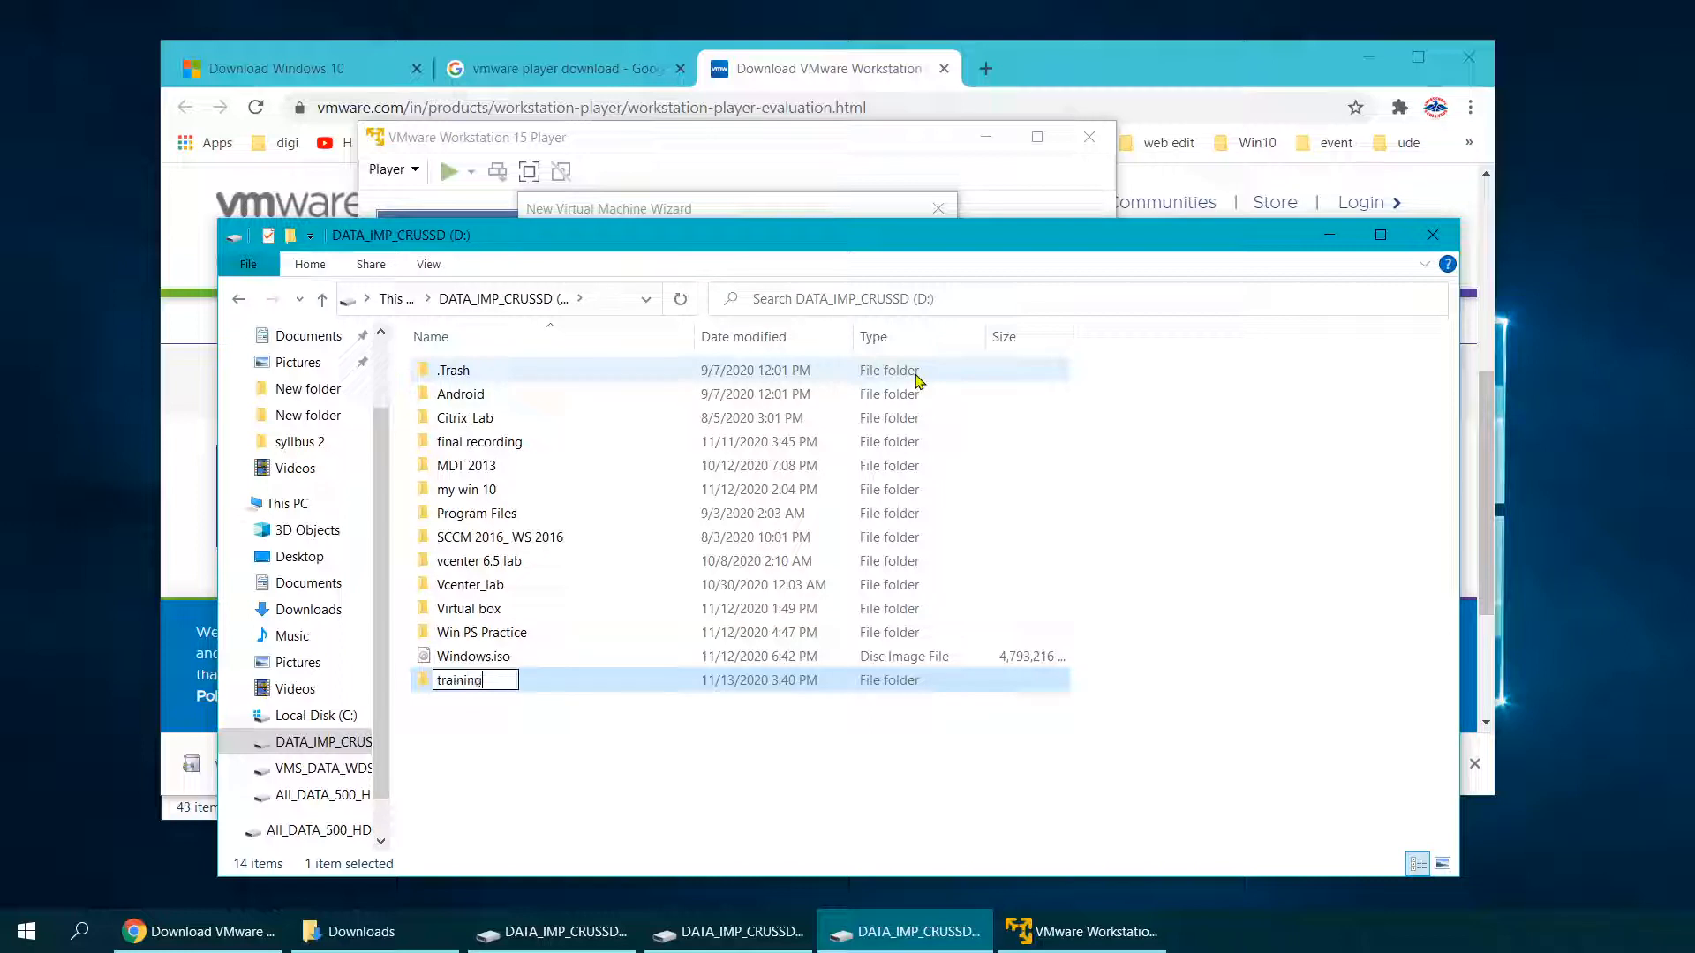
{"action": "key", "text": "Return"}
{"action": "key", "text": "Return"}
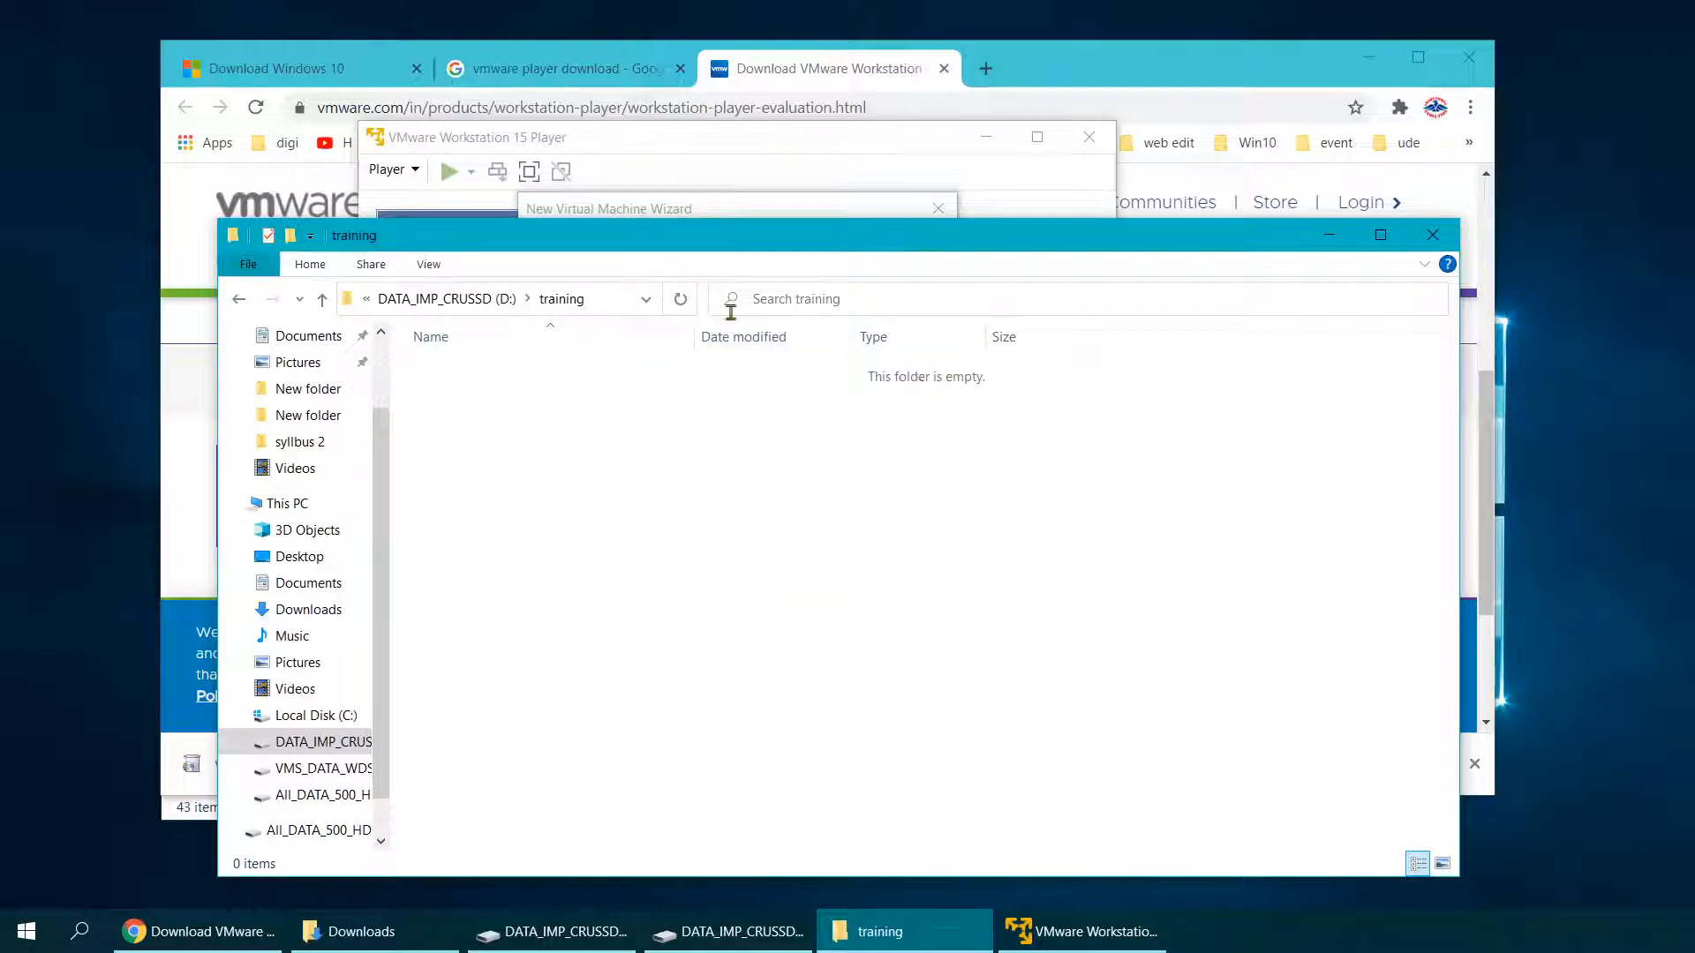
{"action": "left_click_drag", "start_coordinate": [817, 235], "coordinate": [819, 299]}
Step: Choose D:\training as the virtual machine's storage location
{"action": "left_click", "coordinate": [784, 229]}
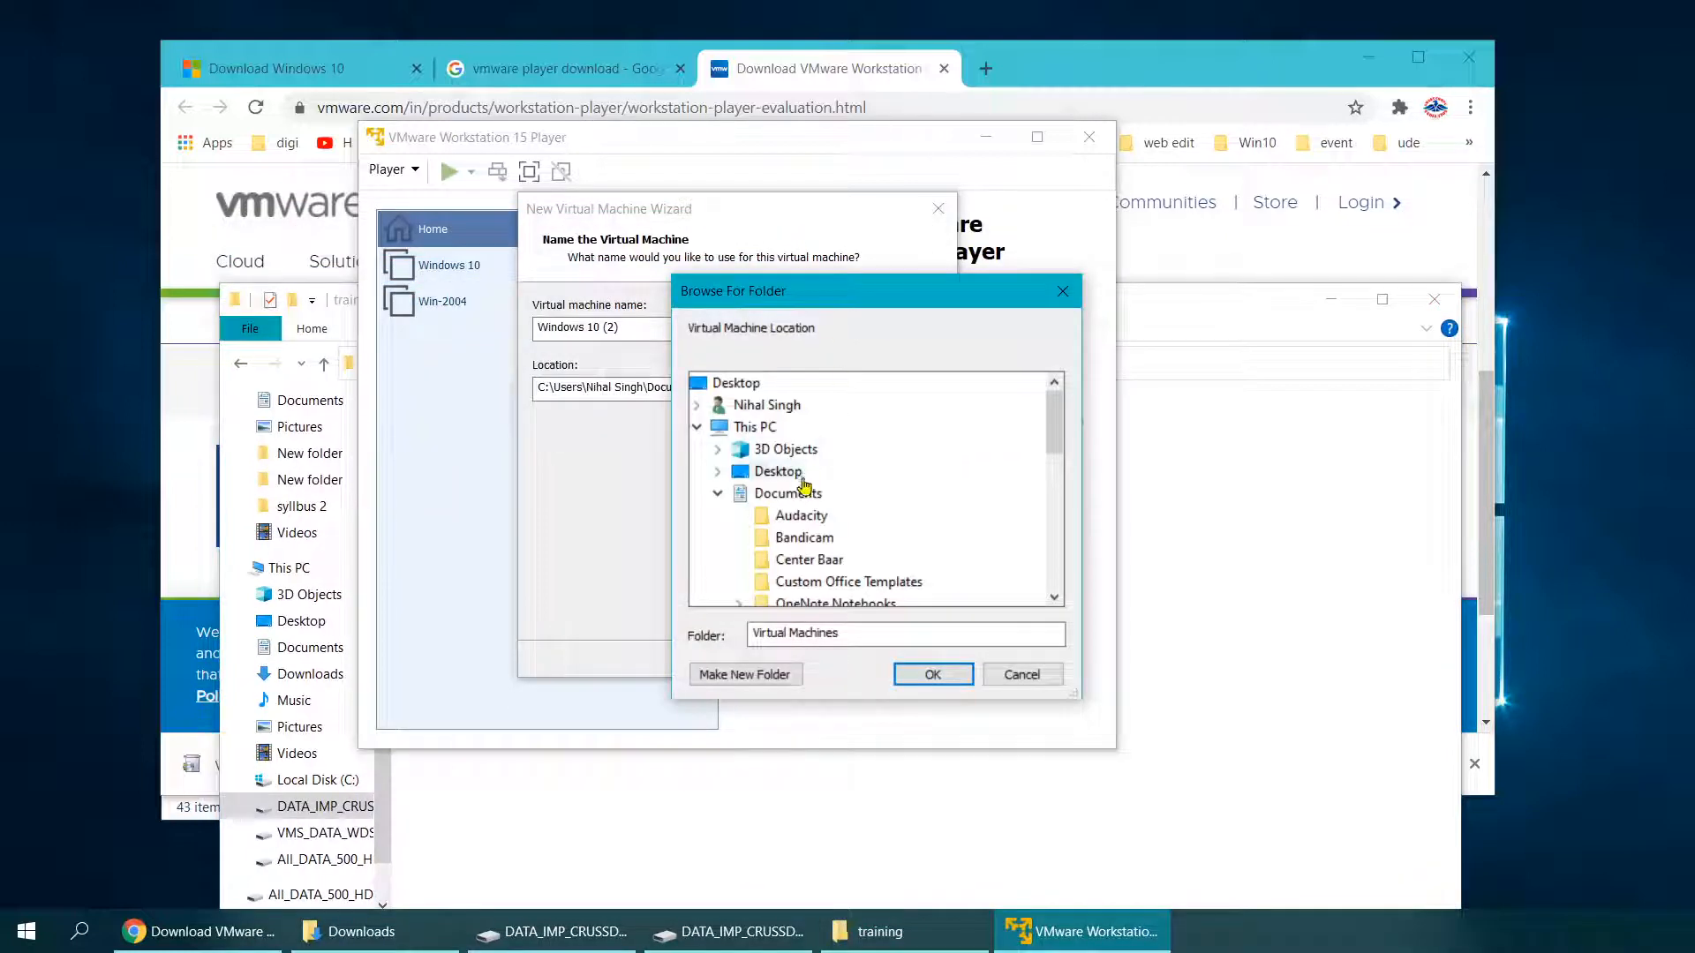
{"action": "left_click", "coordinate": [720, 494]}
{"action": "scroll", "coordinate": [725, 502], "scroll_direction": "down", "scroll_amount": 2}
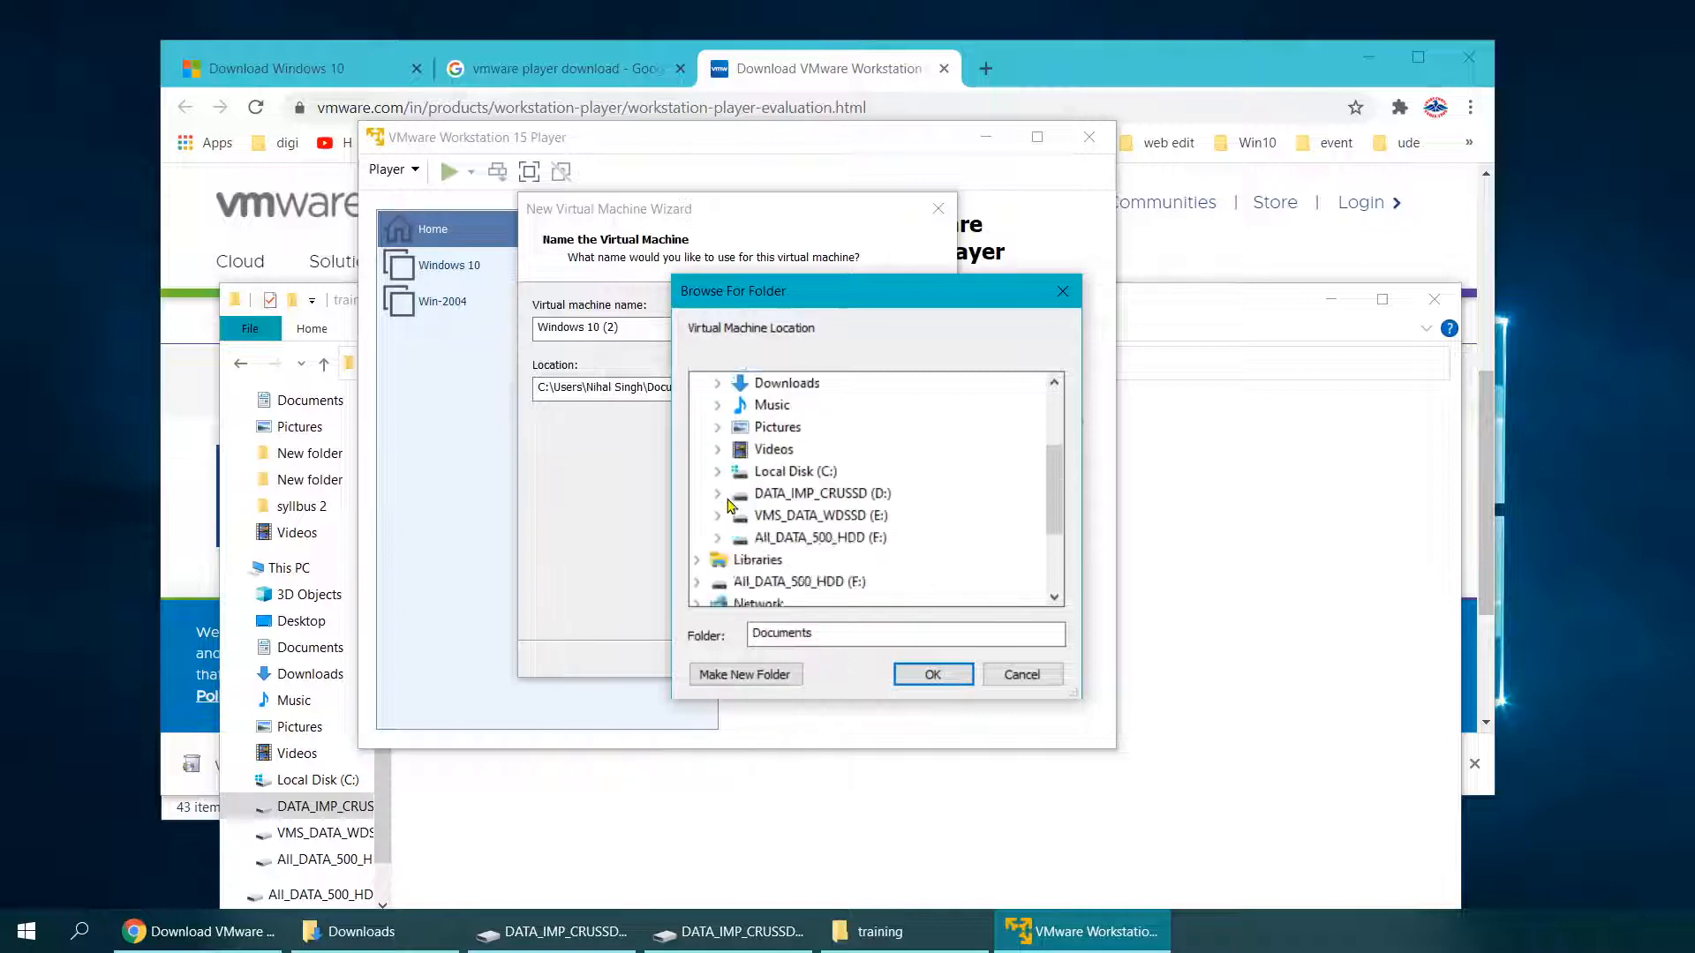
{"action": "left_click", "coordinate": [719, 496]}
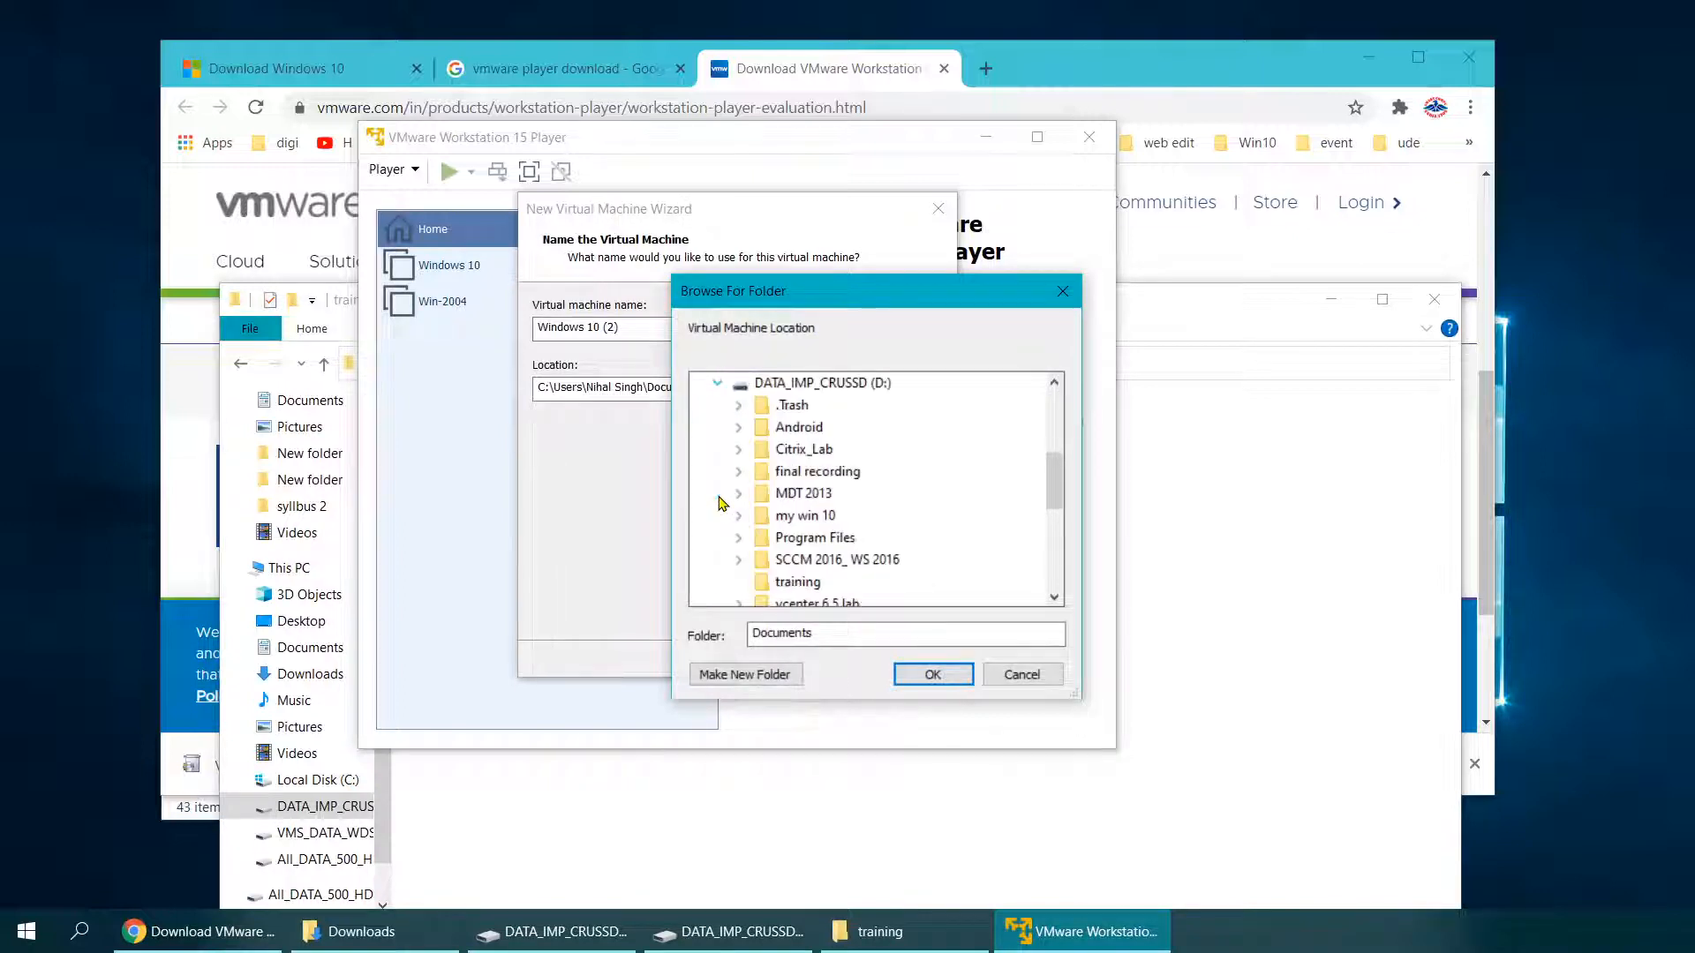
{"action": "scroll", "coordinate": [726, 503], "scroll_direction": "down", "scroll_amount": 2}
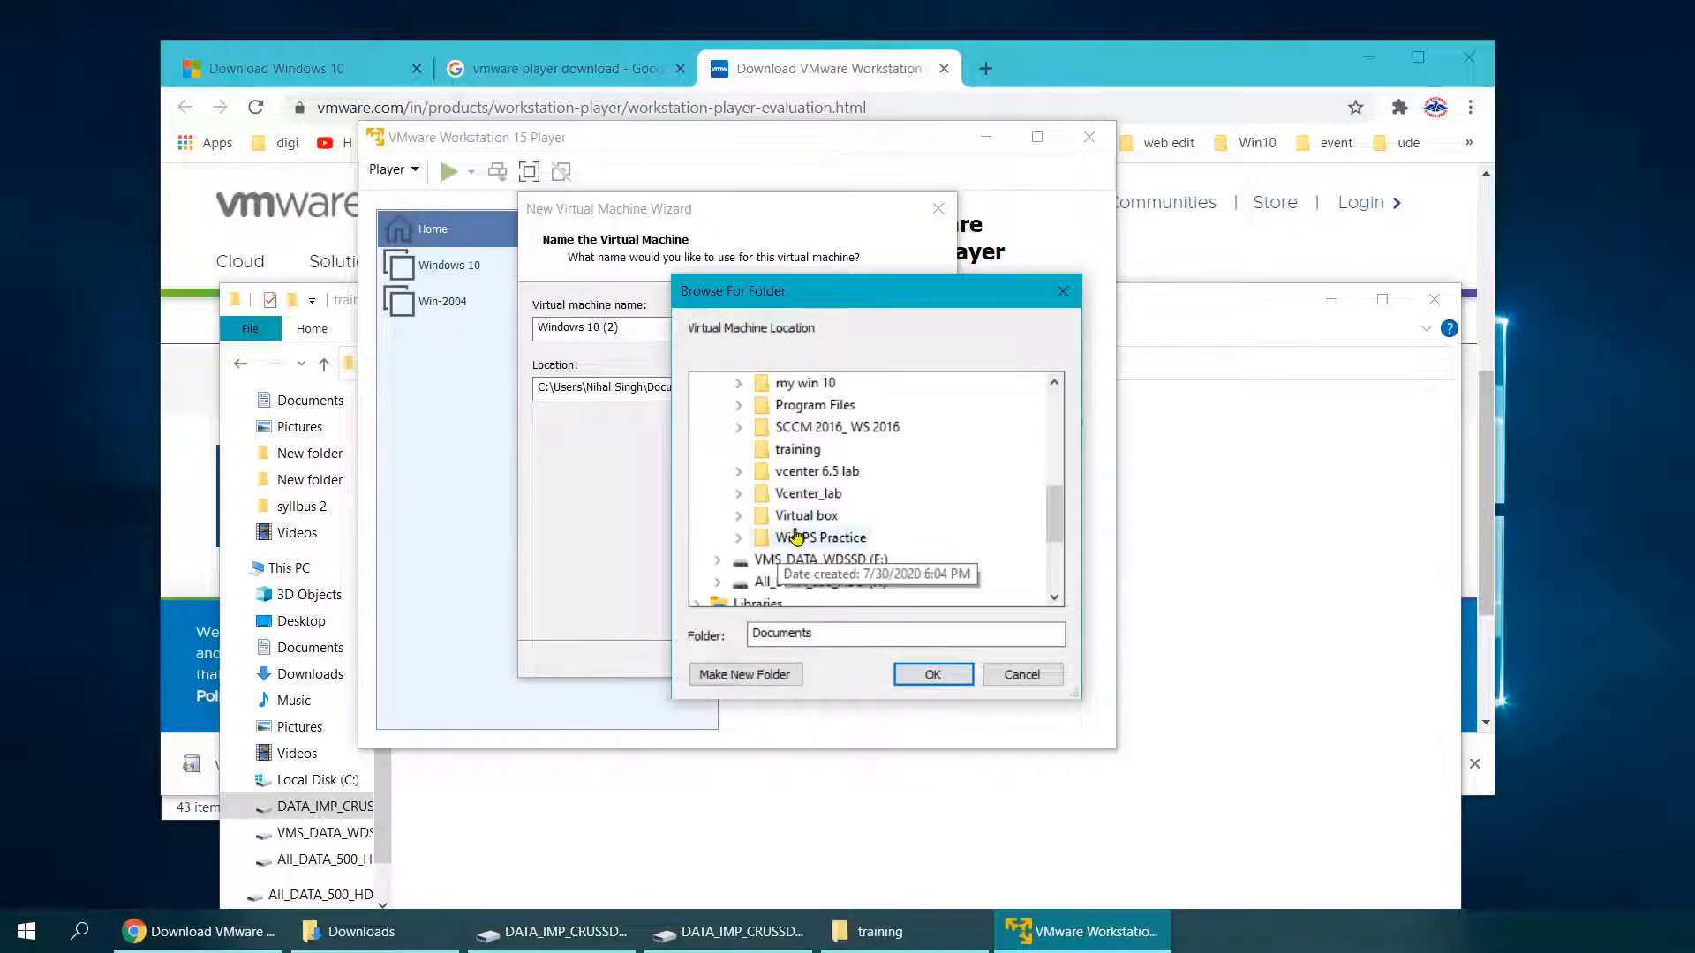
{"action": "left_click", "coordinate": [797, 449]}
{"action": "left_click", "coordinate": [918, 684]}
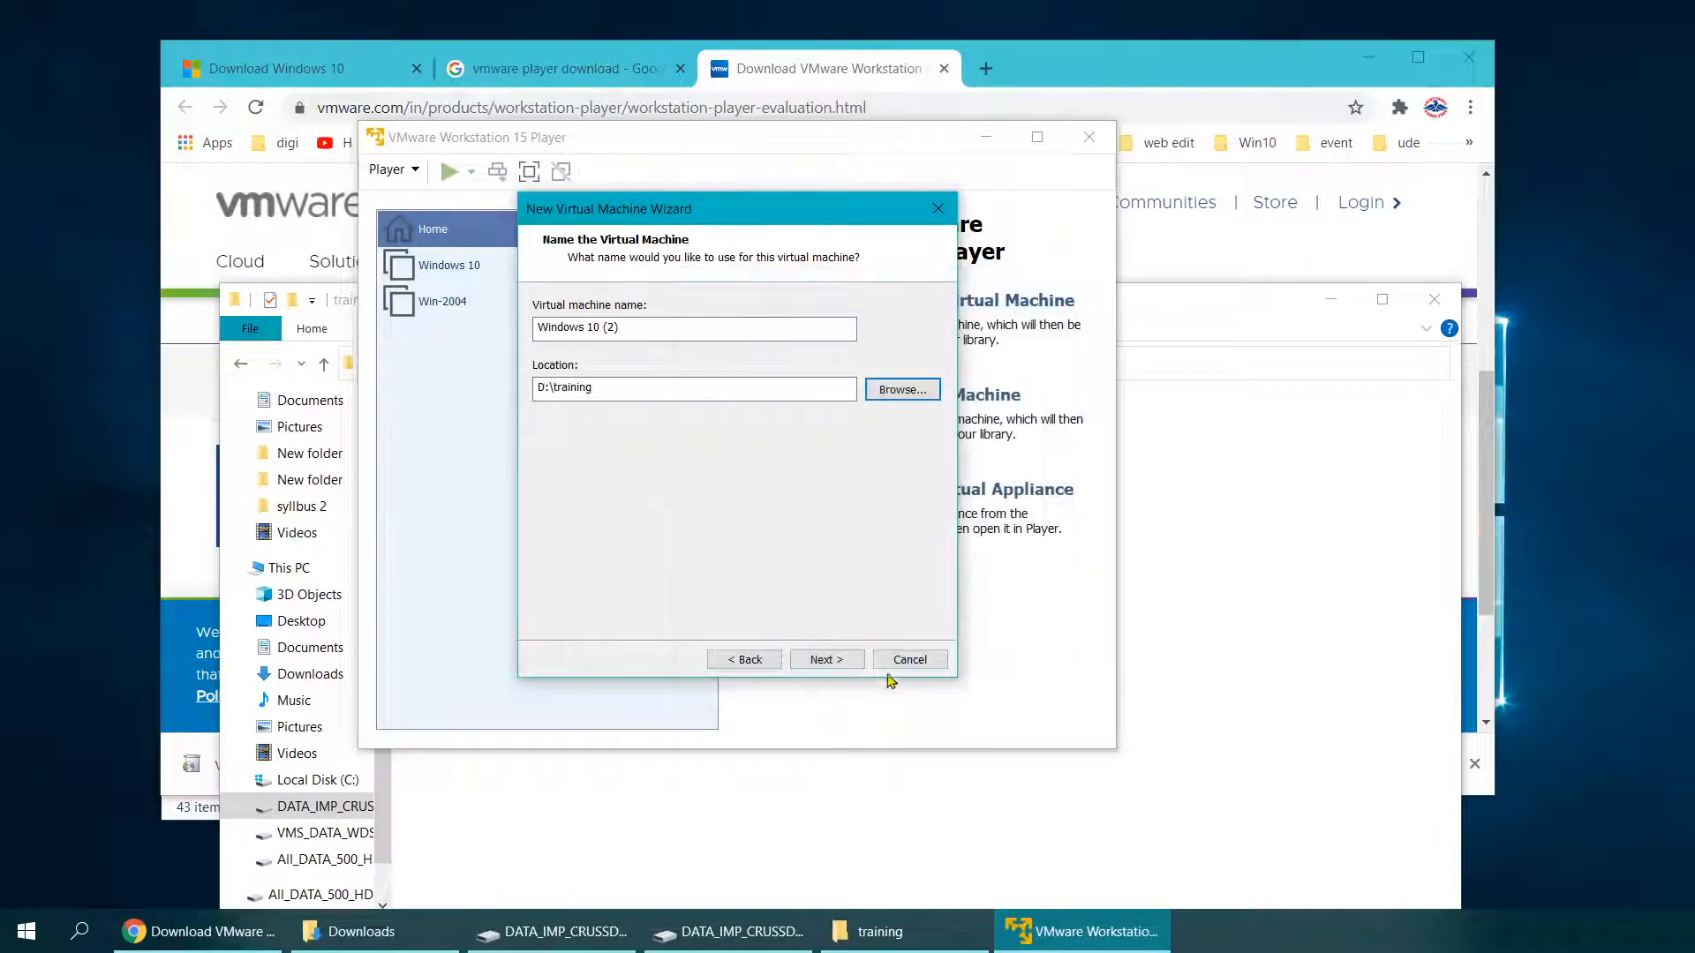
{"action": "left_click", "coordinate": [829, 659]}
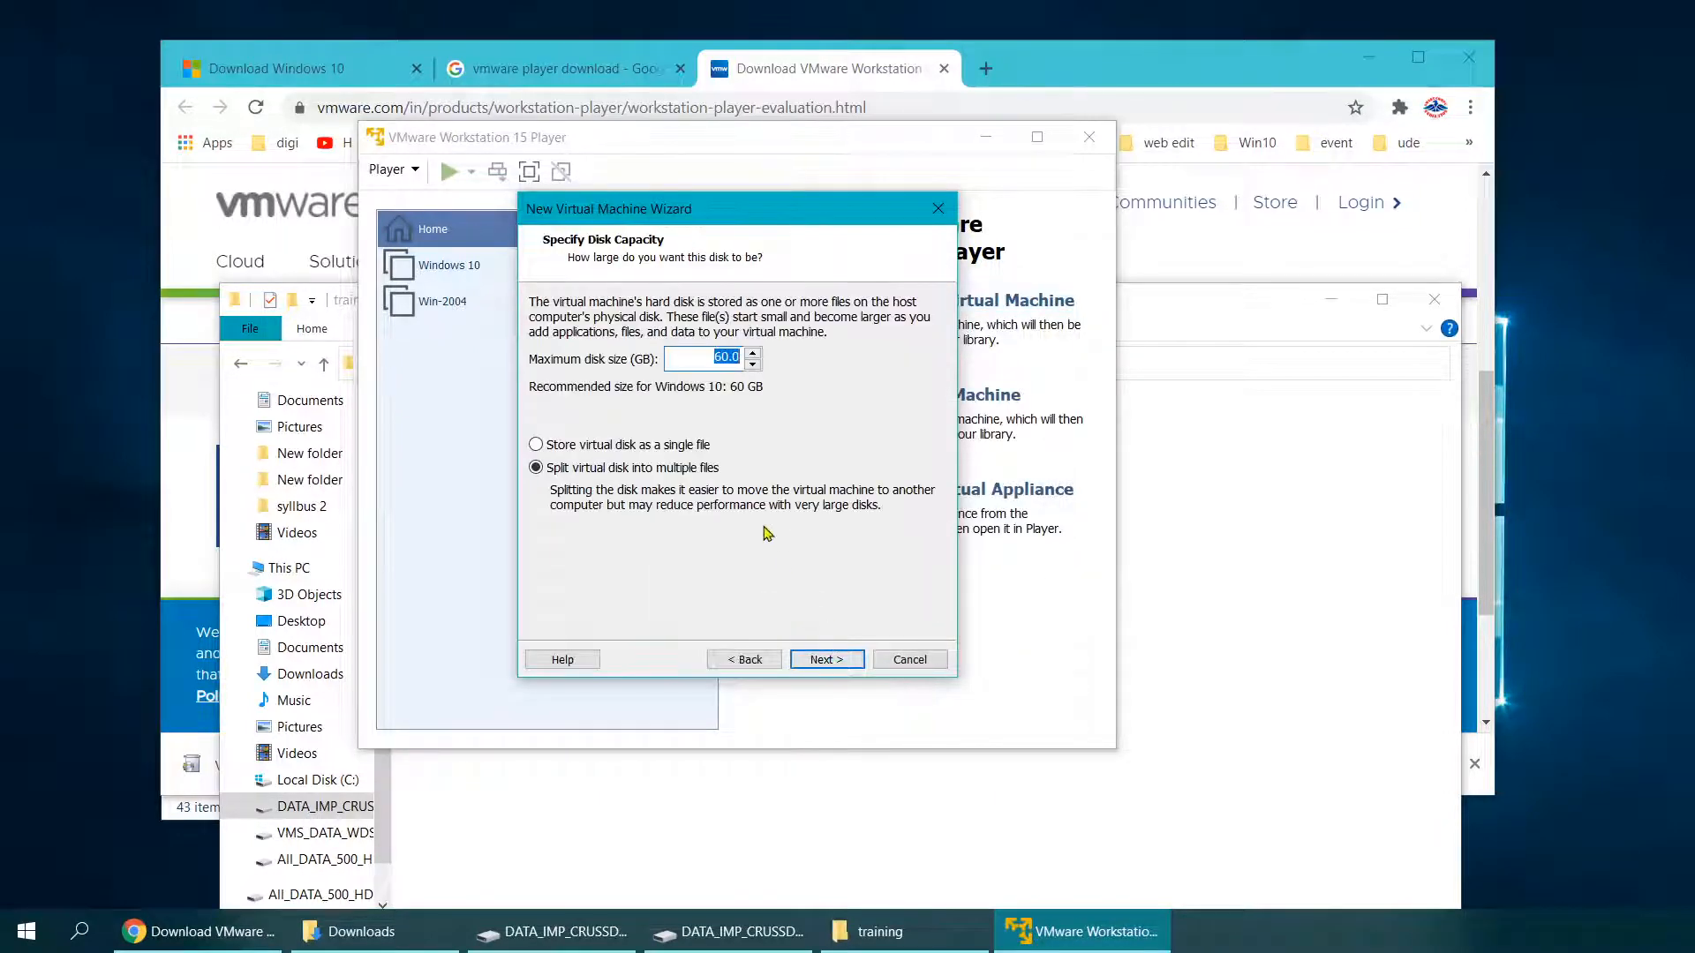
Step: Set the maximum disk size to 32 GB and reach the Ready to Create summary
{"action": "left_click", "coordinate": [724, 356]}
{"action": "left_click_drag", "start_coordinate": [728, 356], "coordinate": [694, 354]}
{"action": "type", "text": "32"}
{"action": "left_click", "coordinate": [827, 660]}
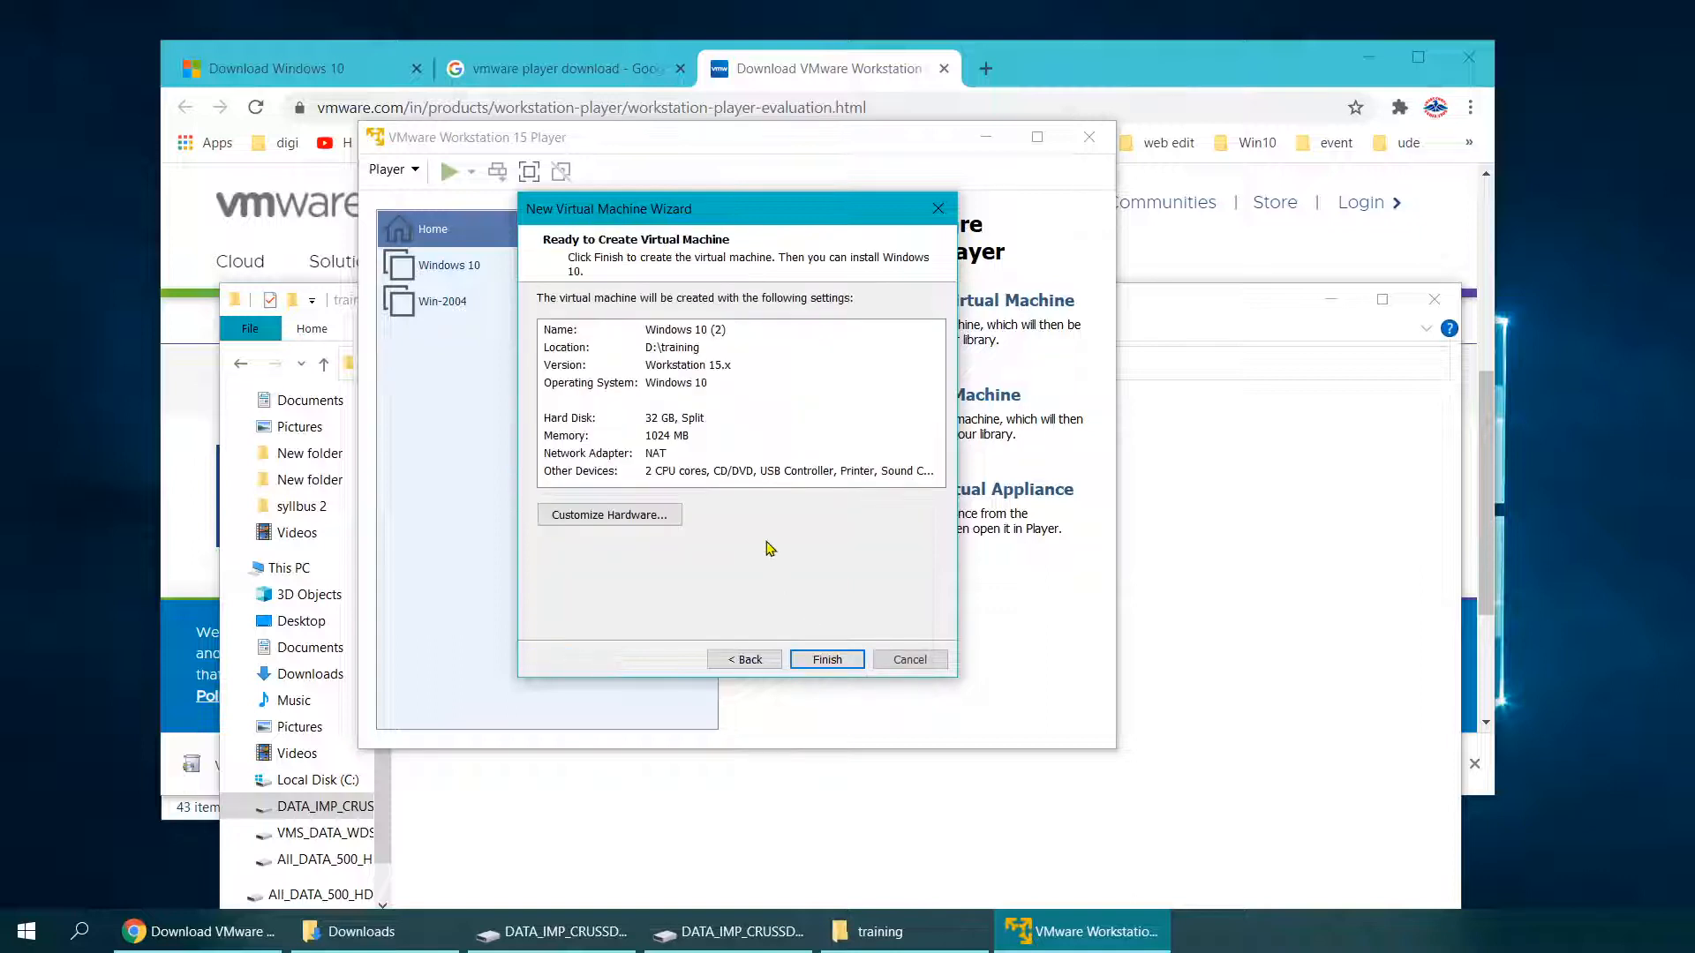
{"action": "left_click", "coordinate": [601, 521]}
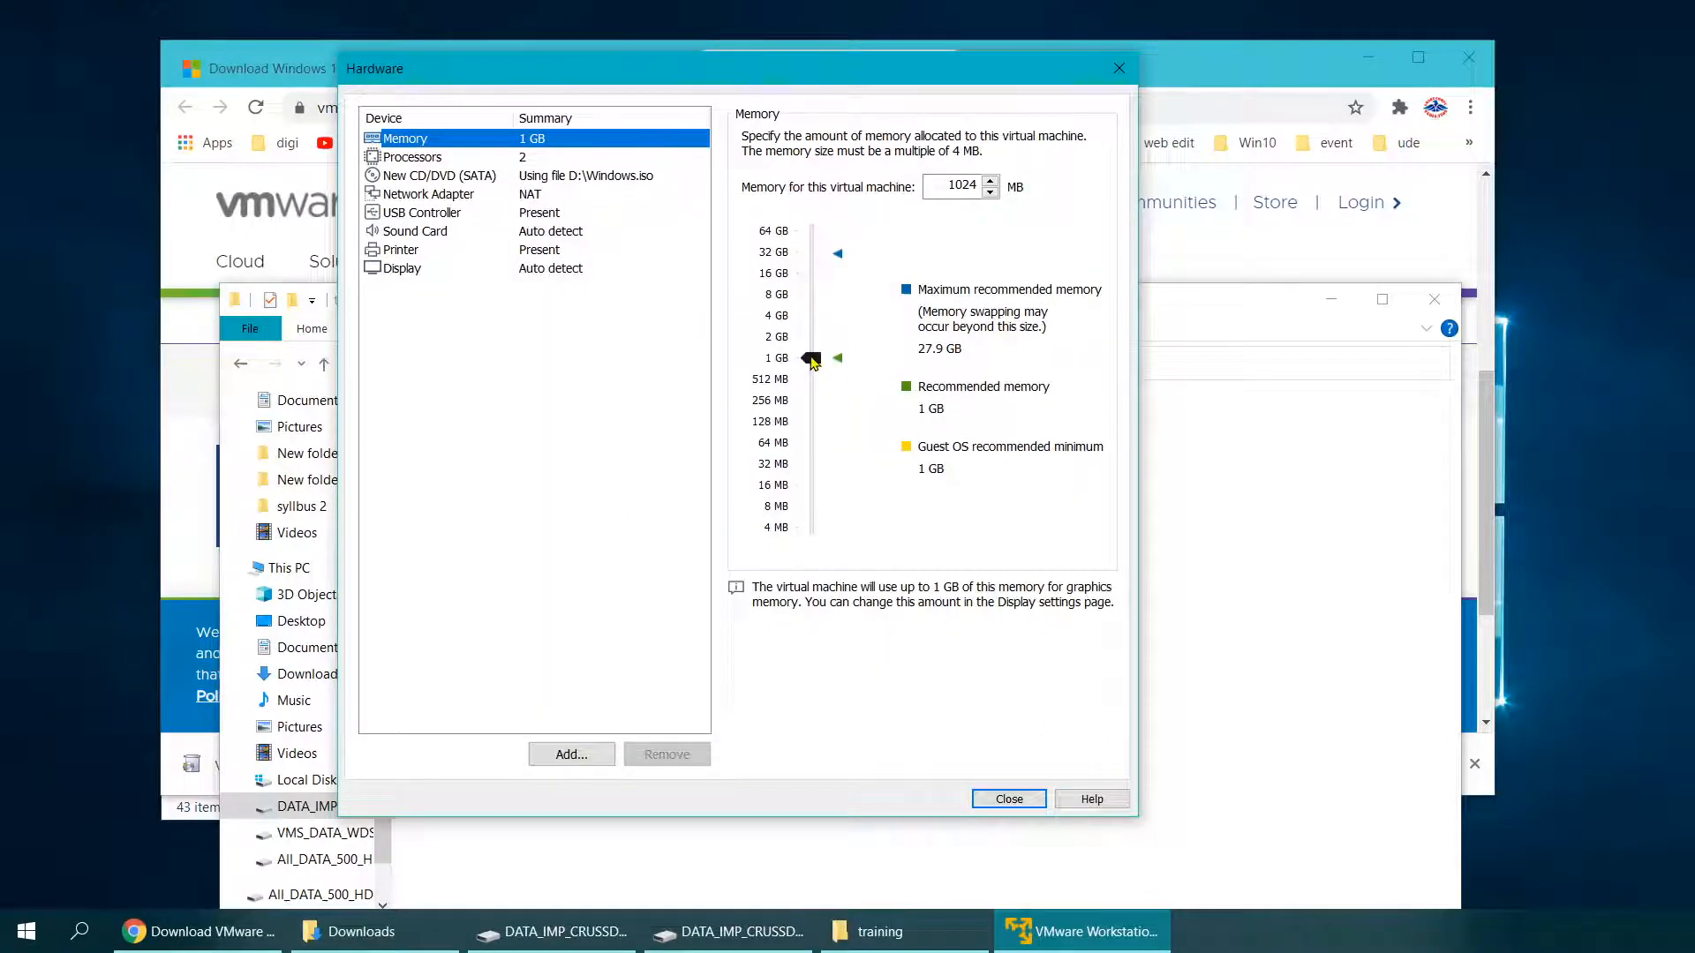
Step: Raise the VM's memory to 2 GB, review the processor settings, and finish creating Windows 10 (2)
{"action": "left_click_drag", "start_coordinate": [810, 357], "coordinate": [814, 342]}
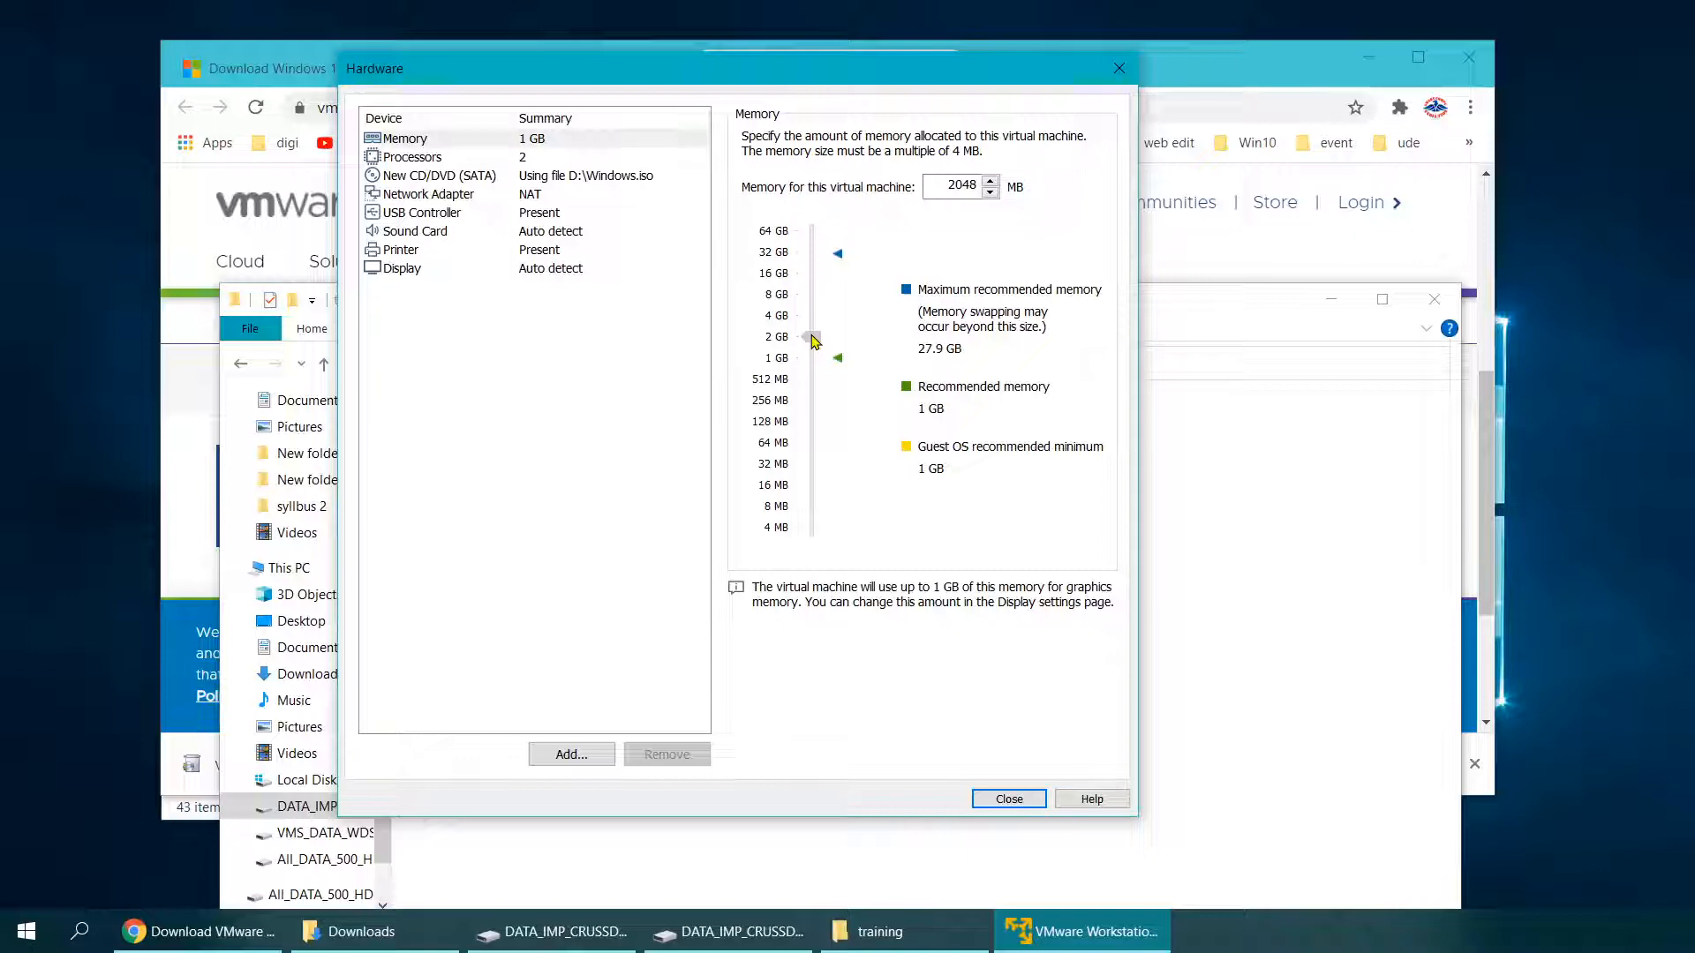
{"action": "left_click", "coordinate": [411, 159]}
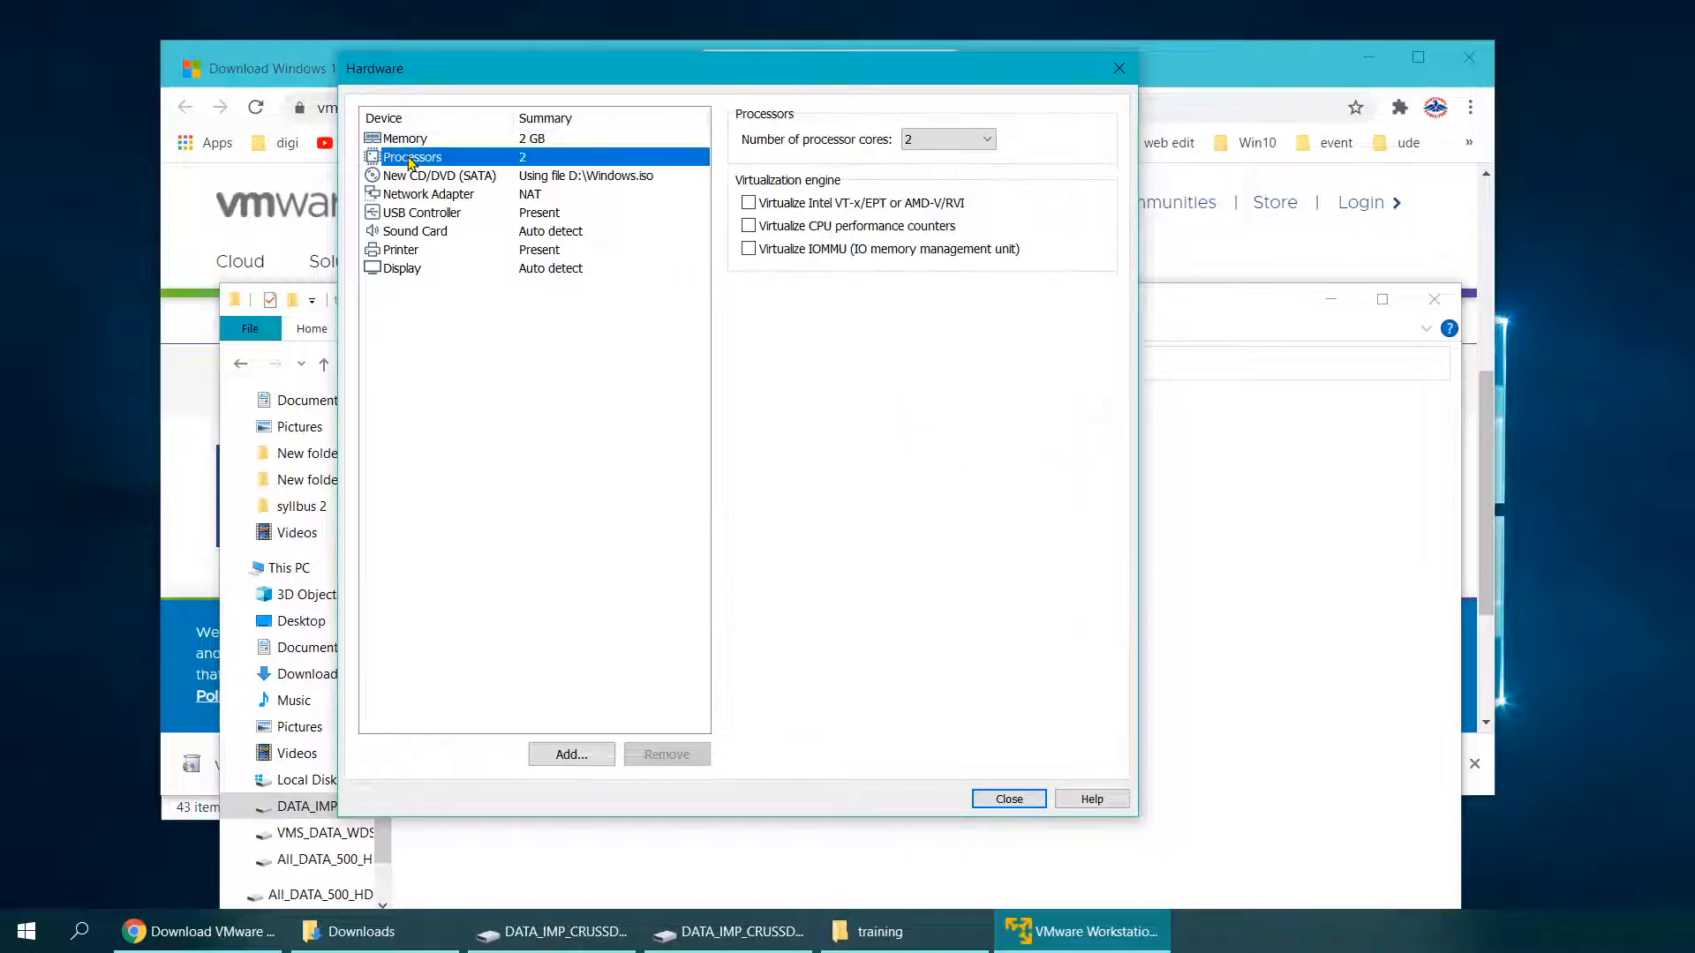
{"action": "left_click", "coordinate": [1007, 799]}
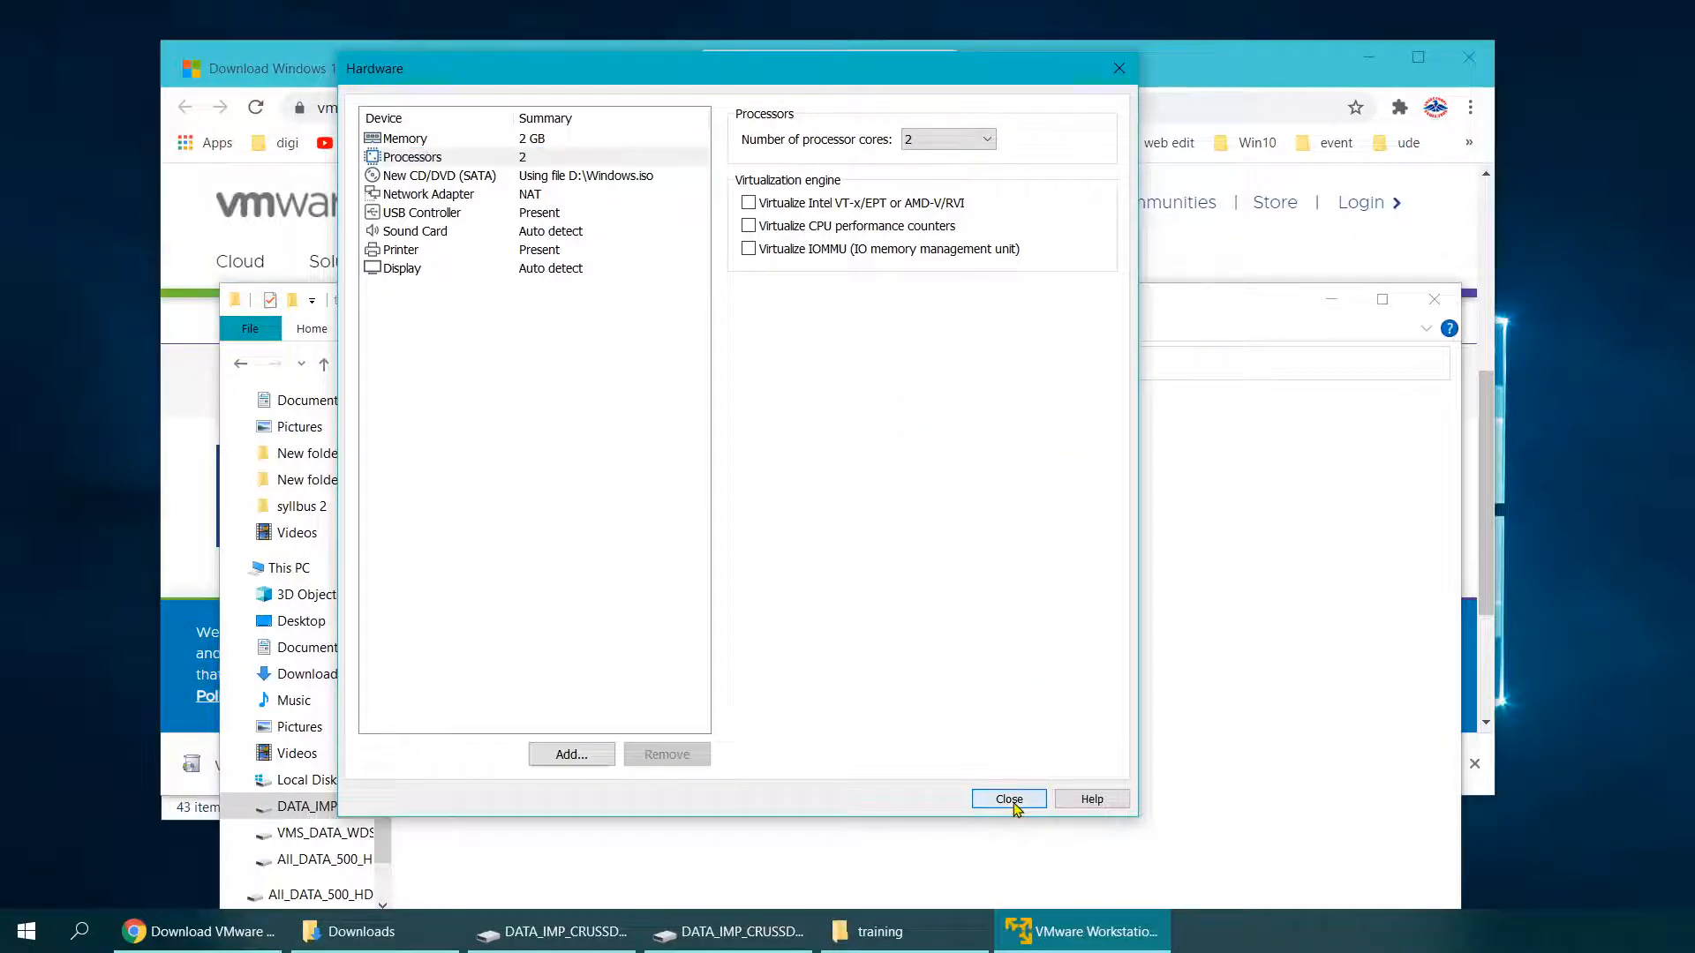
{"action": "left_click", "coordinate": [826, 660]}
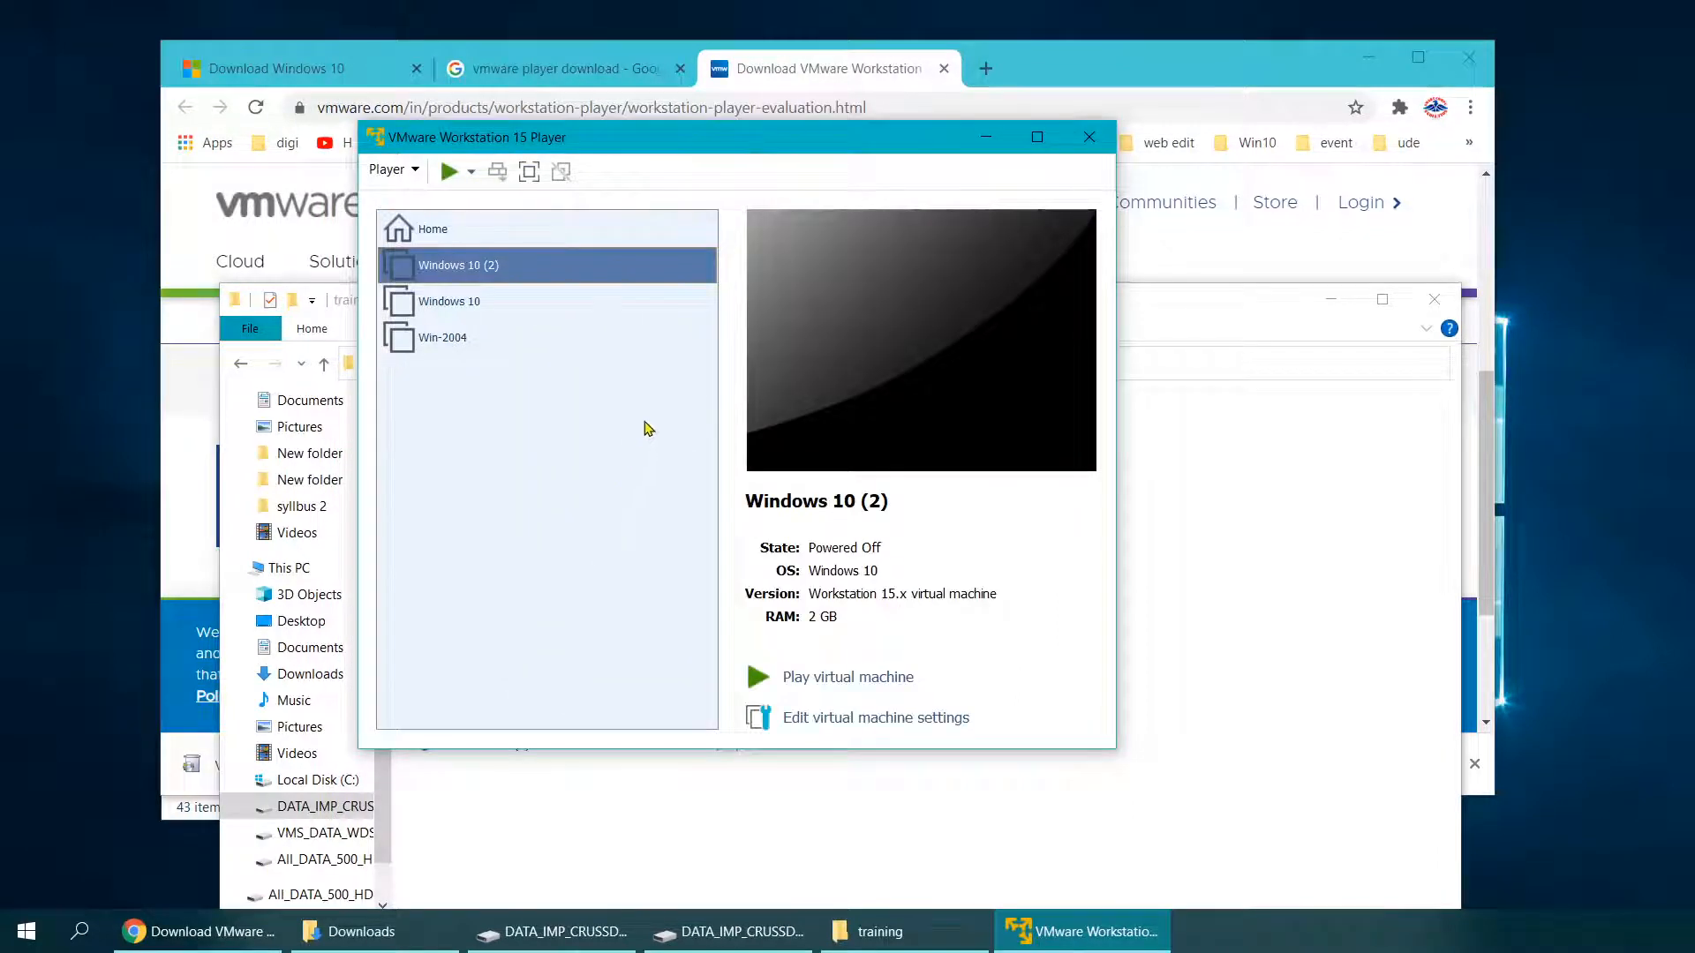
Step: Power on Windows 10 (2) and accept English (United States) language, time format and US keyboard
{"action": "left_click", "coordinate": [450, 172]}
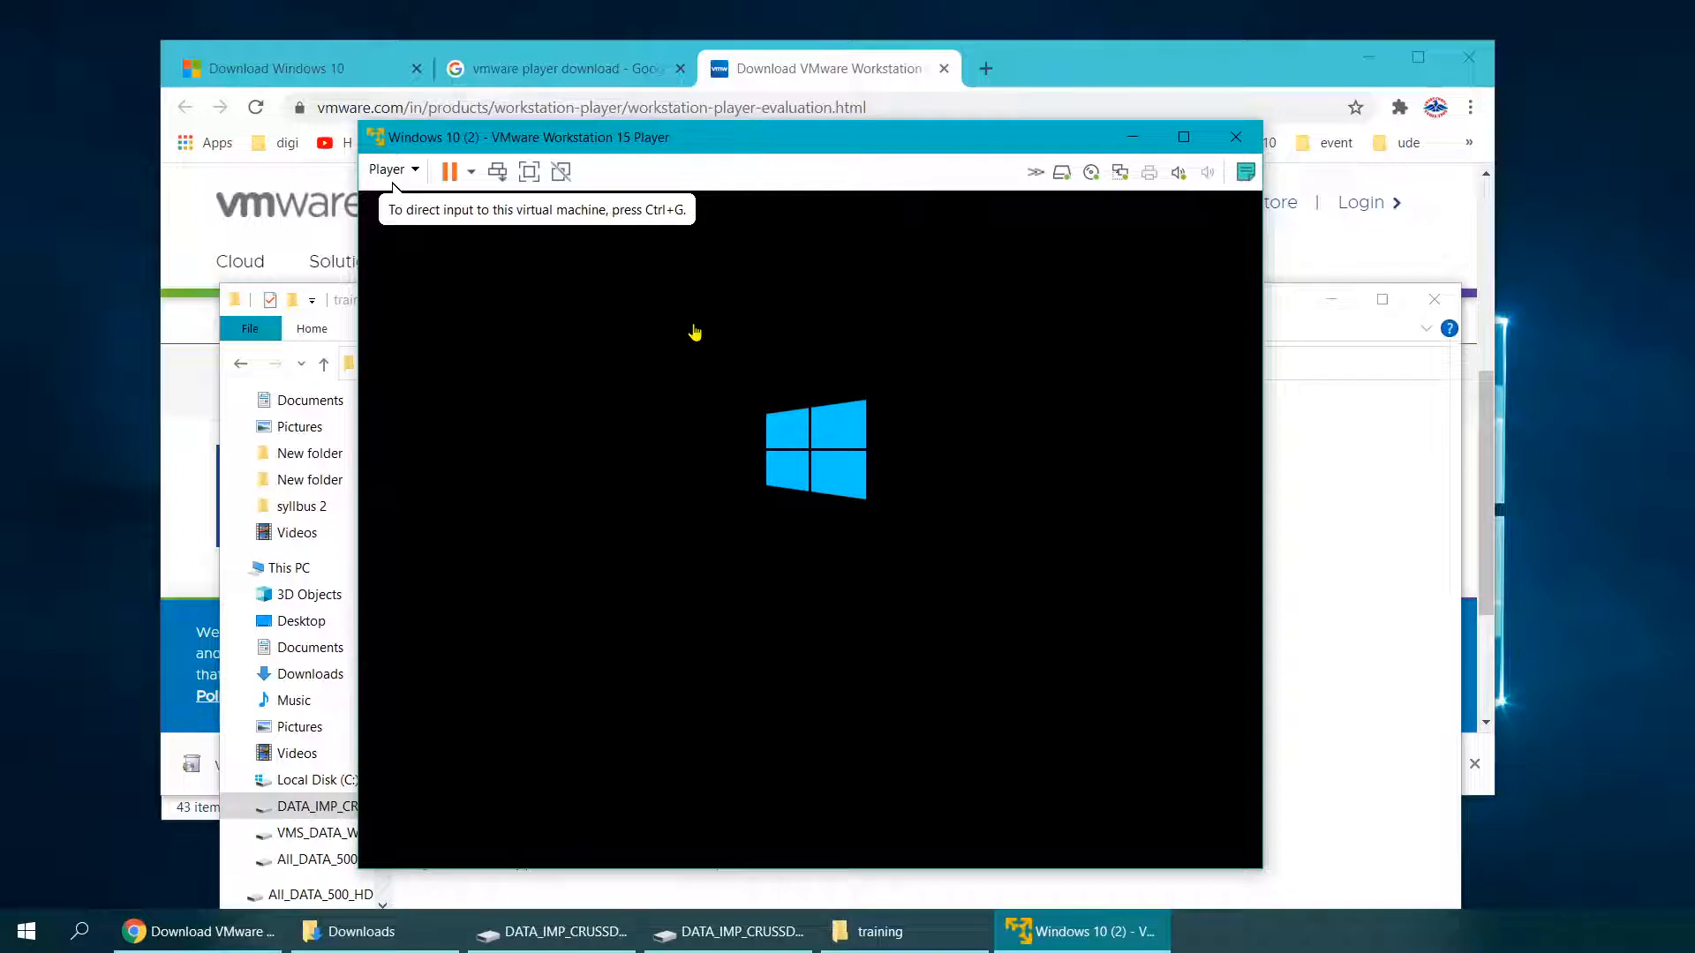
{"action": "left_click", "coordinate": [694, 315]}
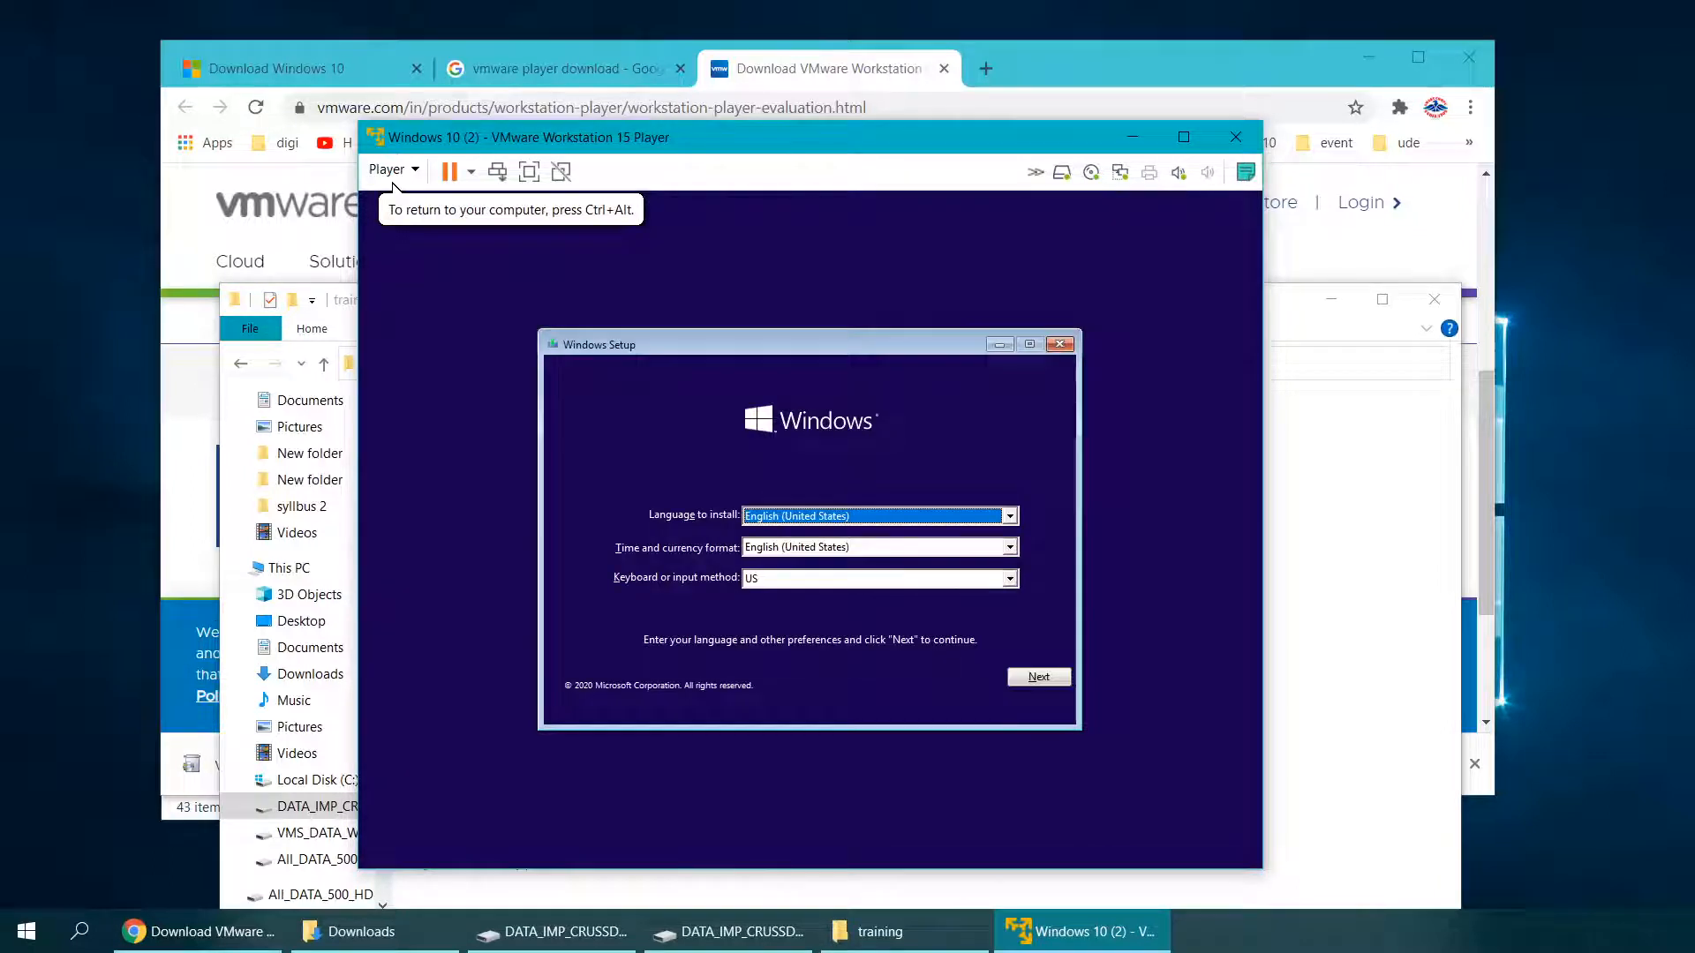
{"action": "left_click", "coordinate": [1029, 681]}
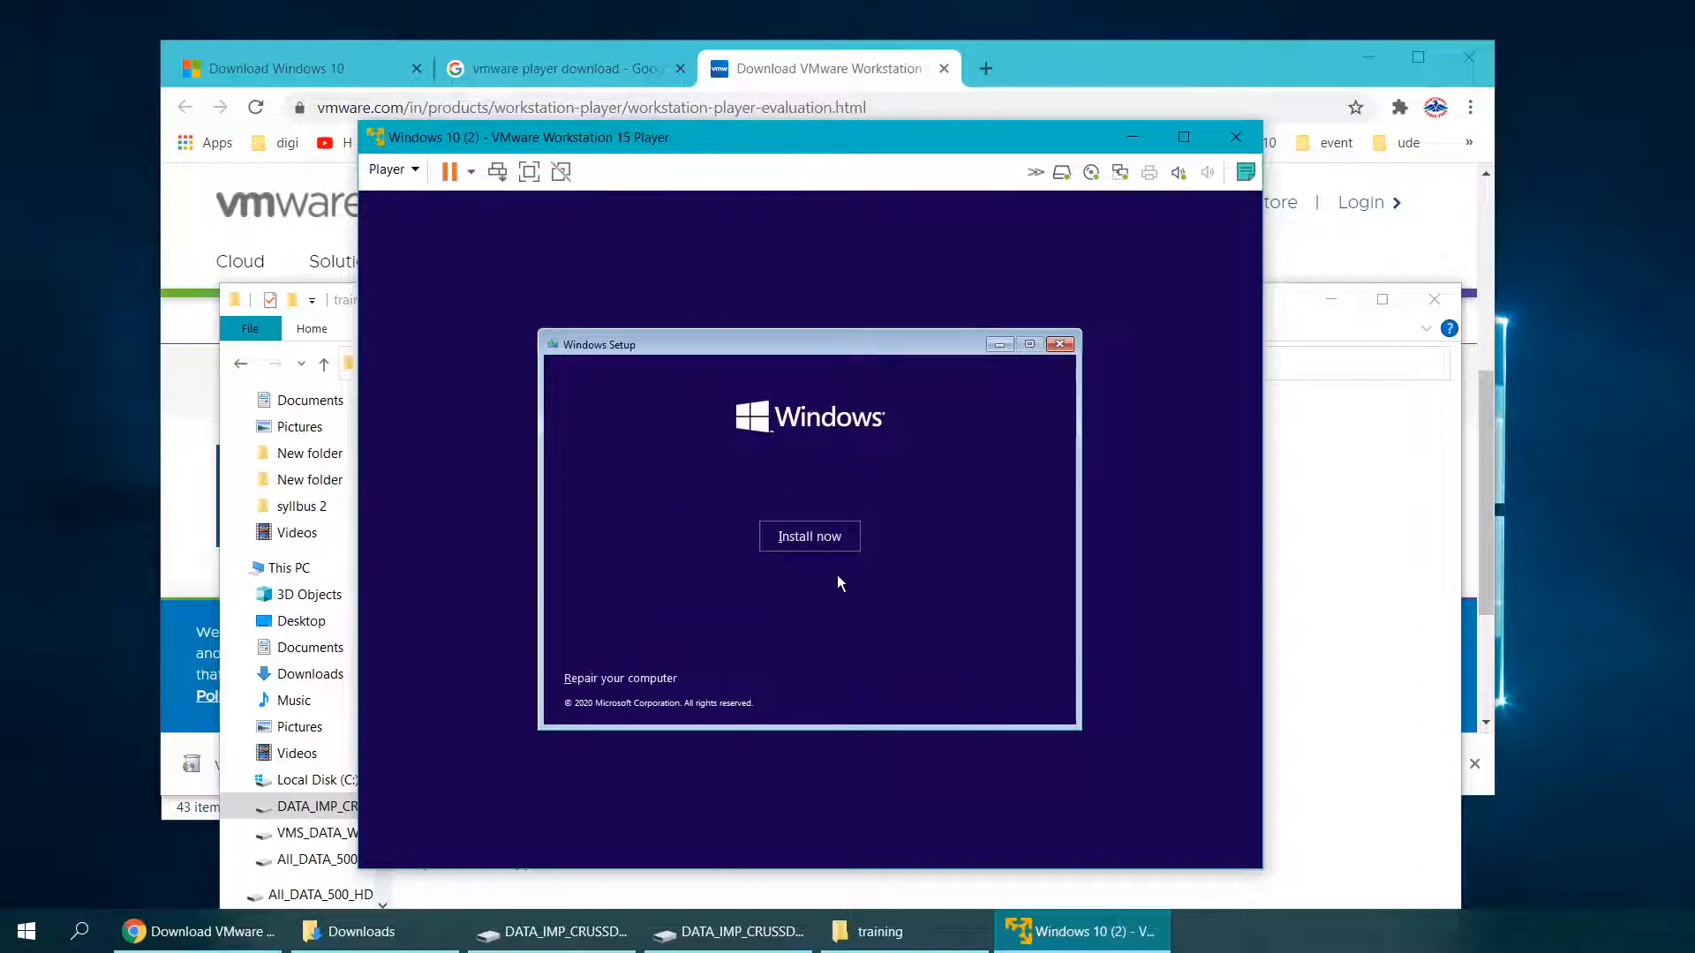
Step: Start the install without a product key and choose the Windows 10 Pro edition
{"action": "left_click", "coordinate": [826, 537]}
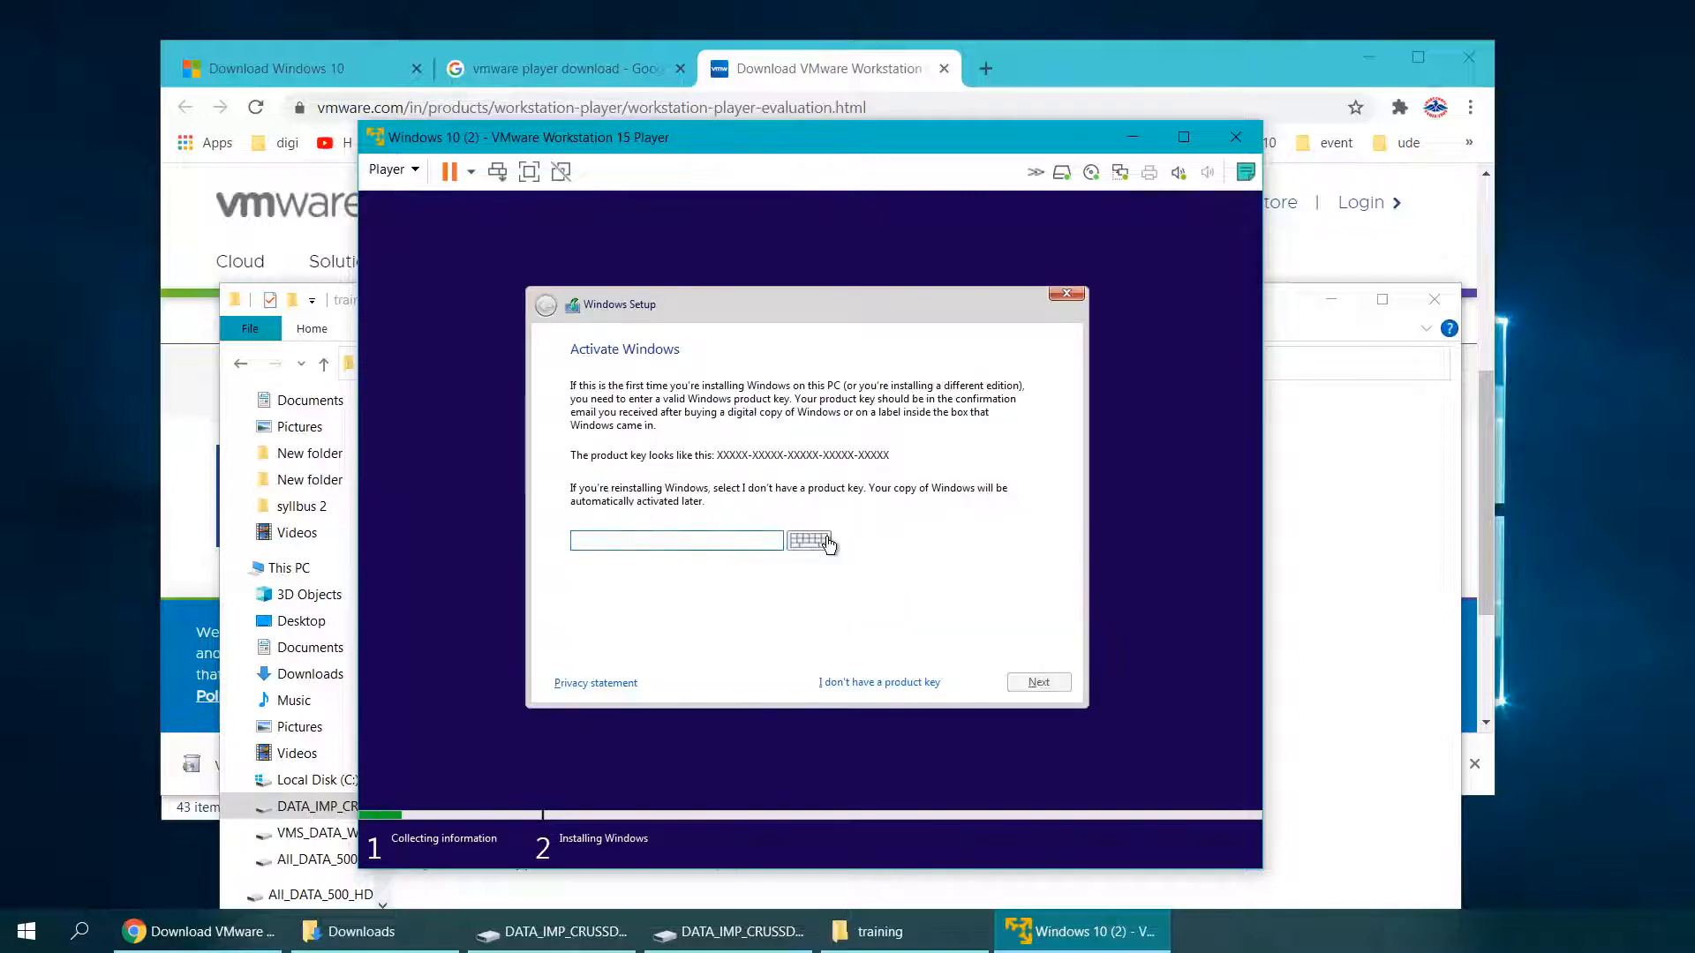
{"action": "left_click", "coordinate": [862, 686]}
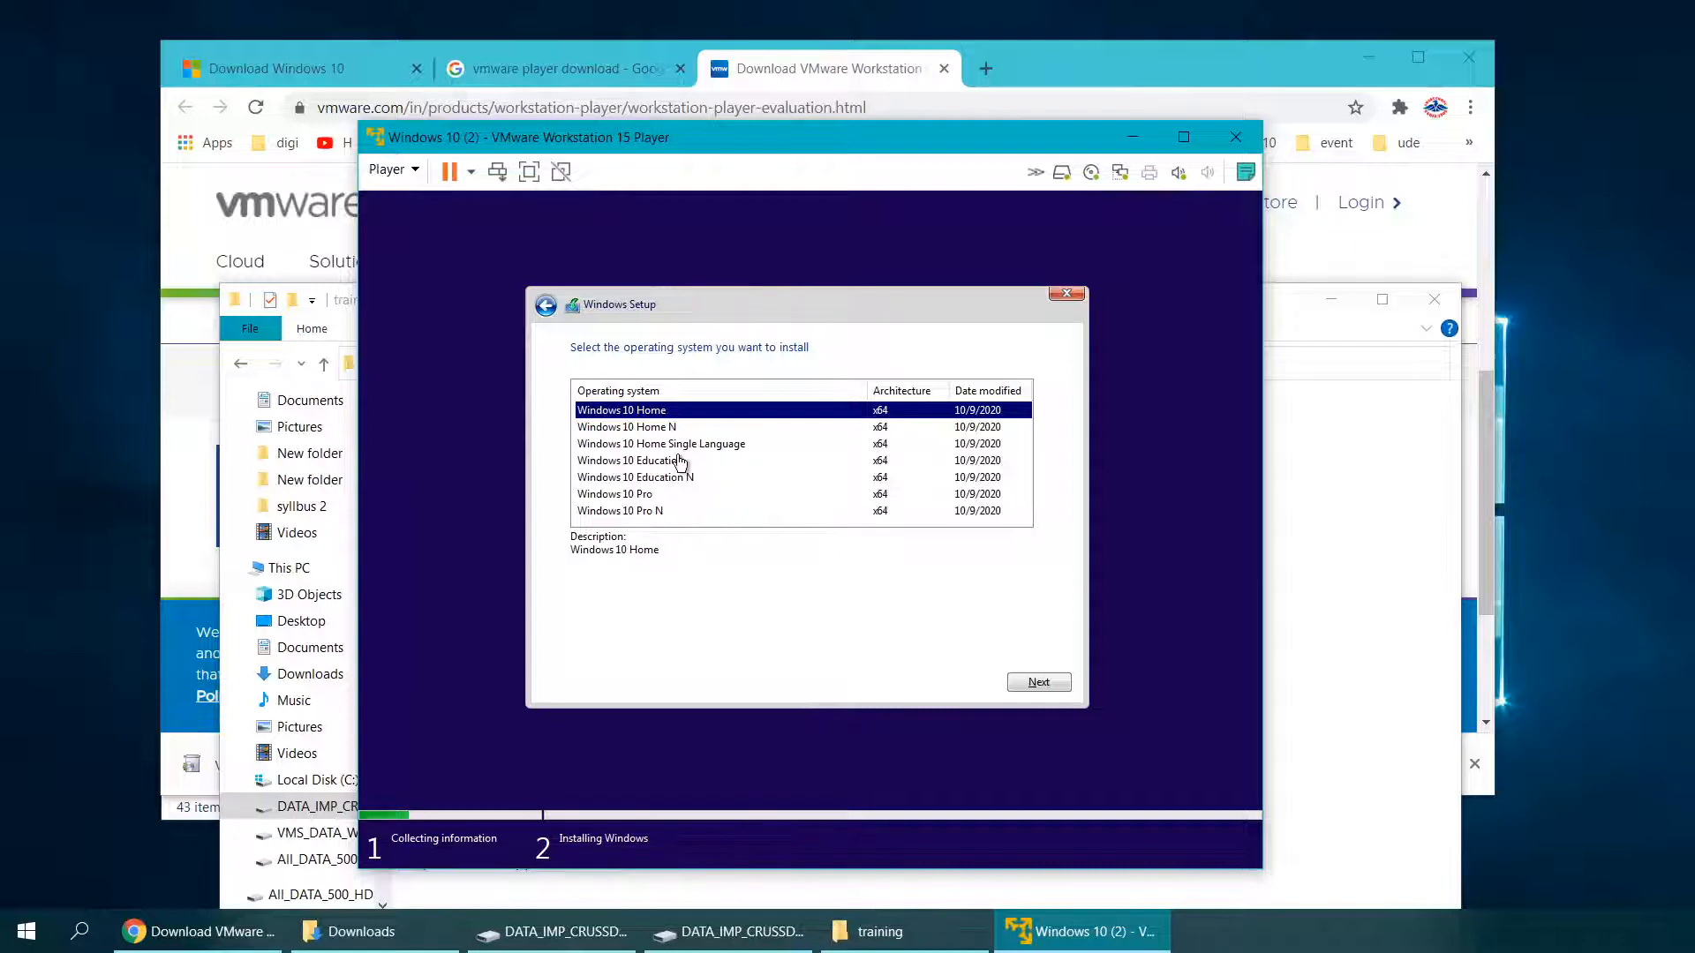
{"action": "left_click", "coordinate": [638, 495]}
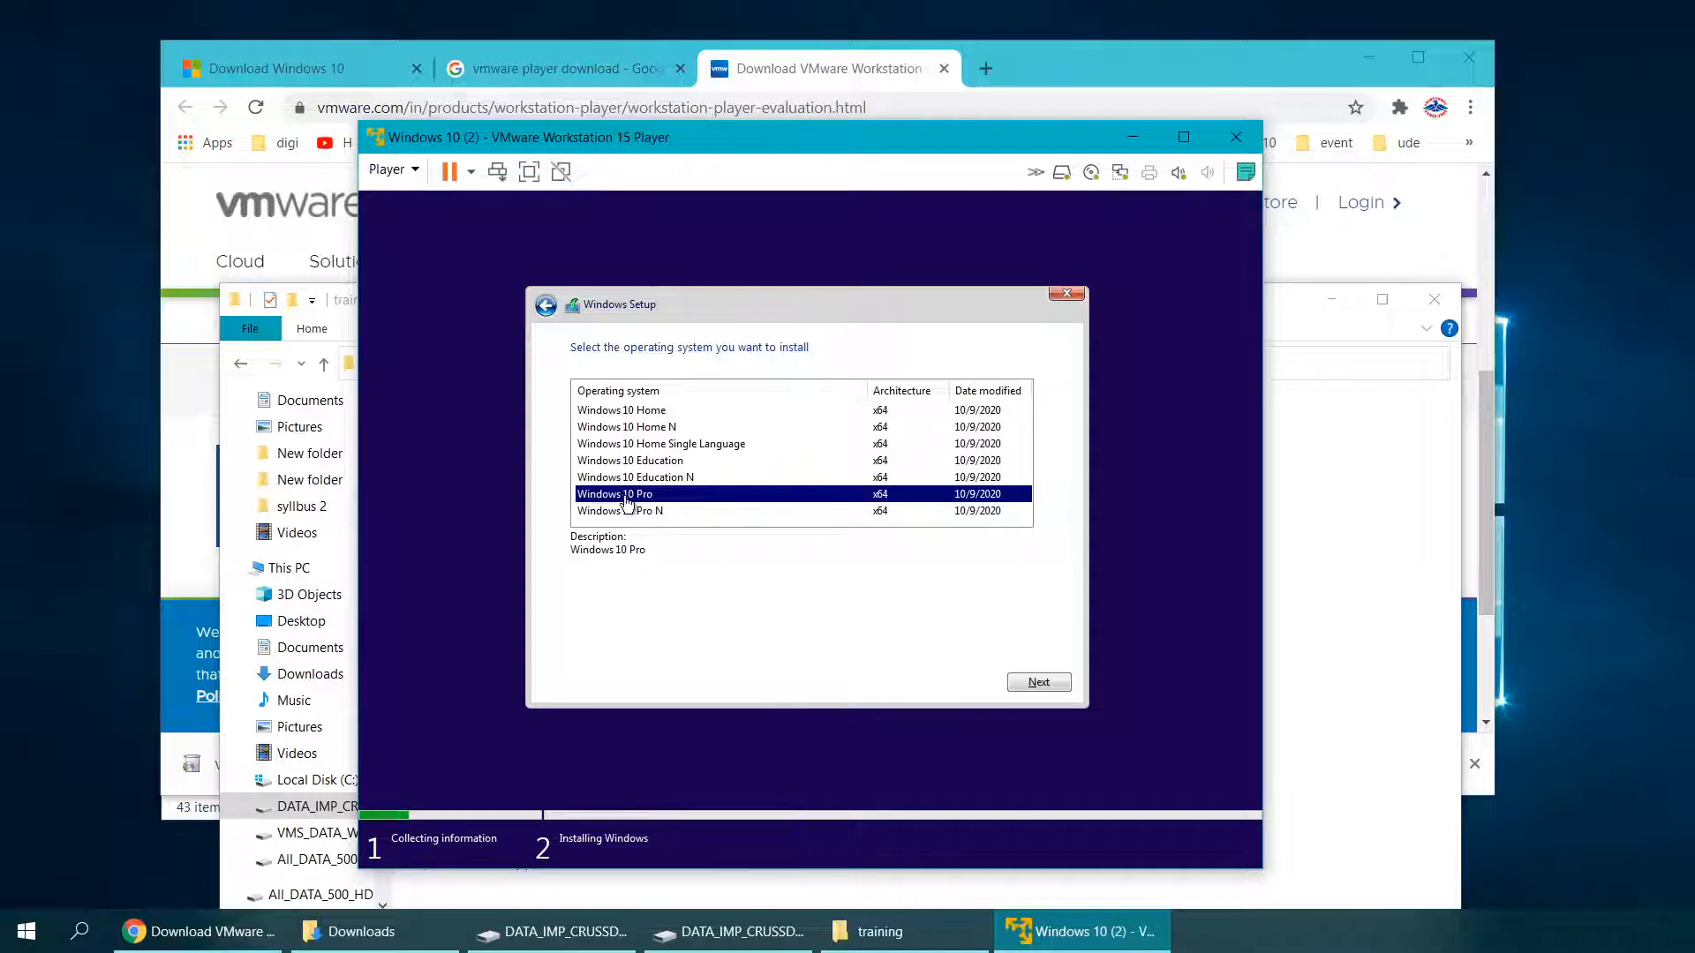
{"action": "left_click", "coordinate": [1039, 682]}
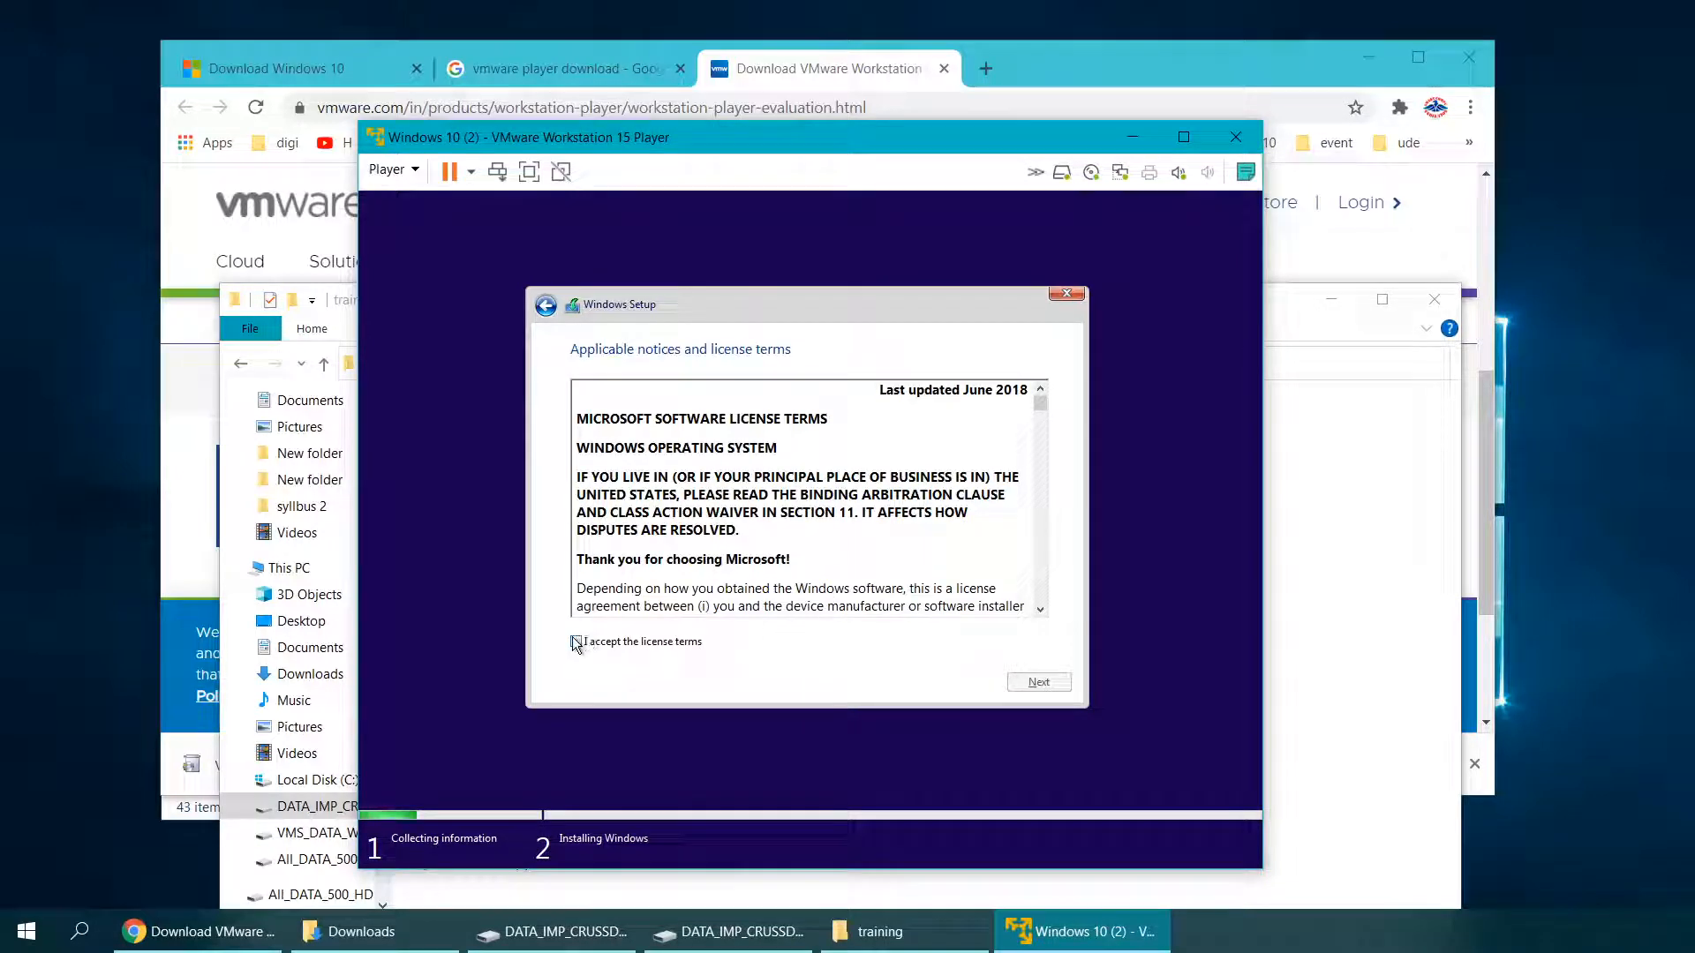
Step: Accept the license terms and choose a custom Windows-only installation
{"action": "left_click", "coordinate": [575, 643]}
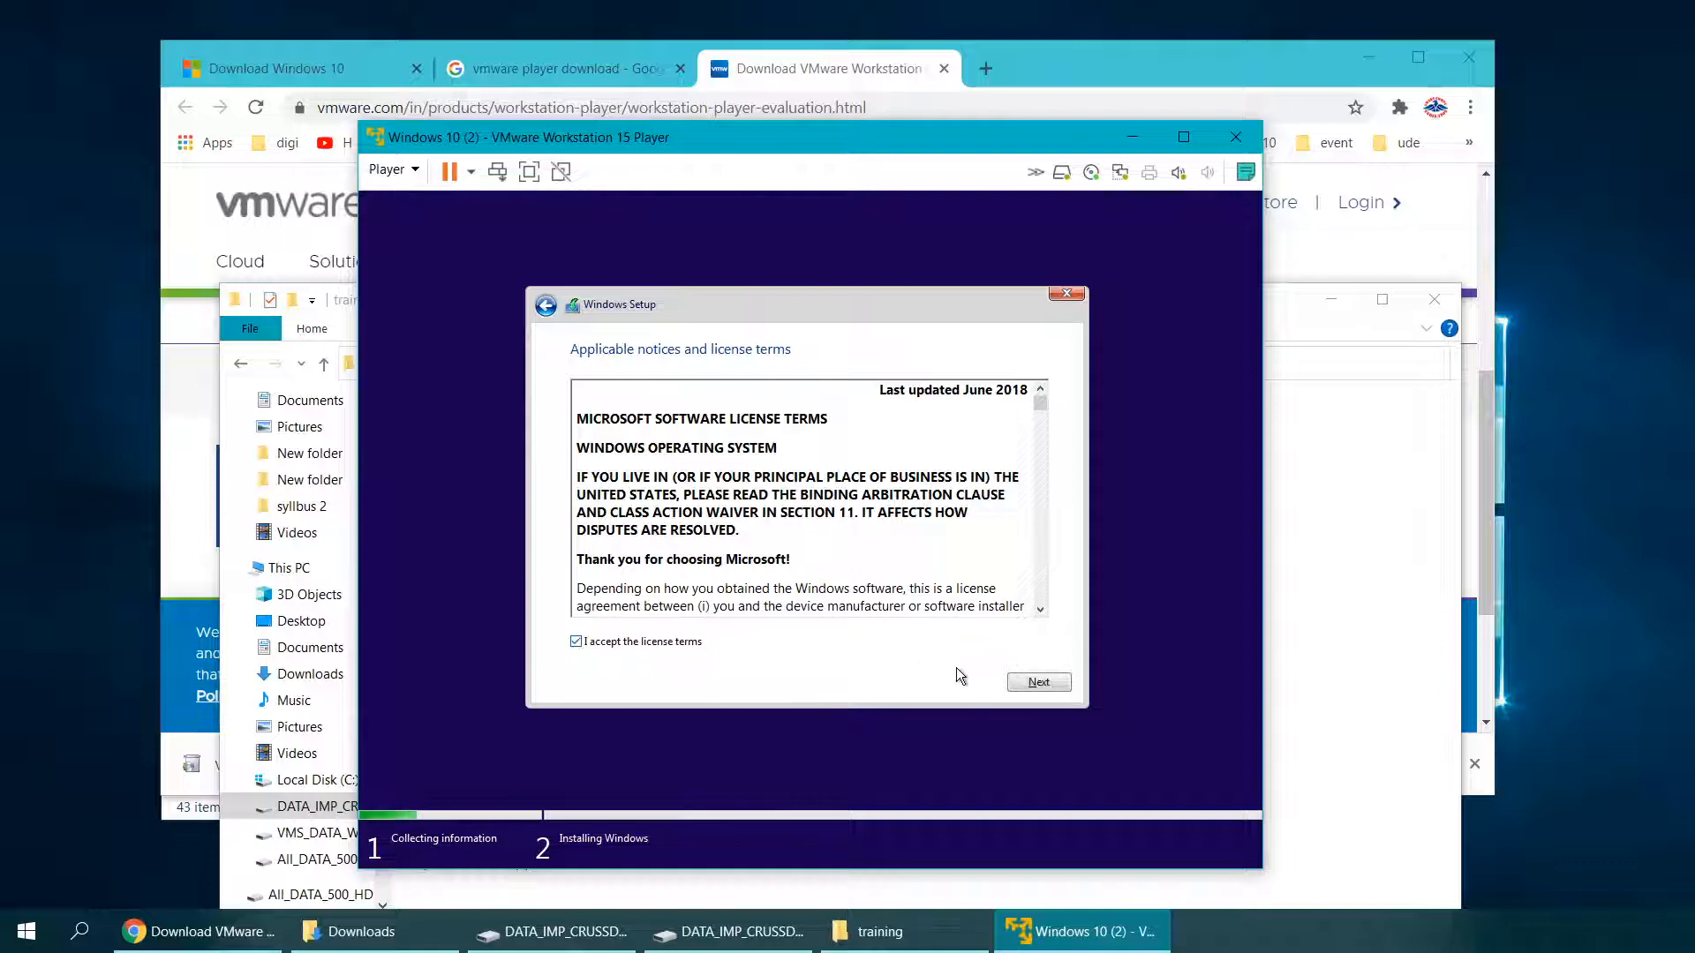
{"action": "left_click", "coordinate": [1024, 685]}
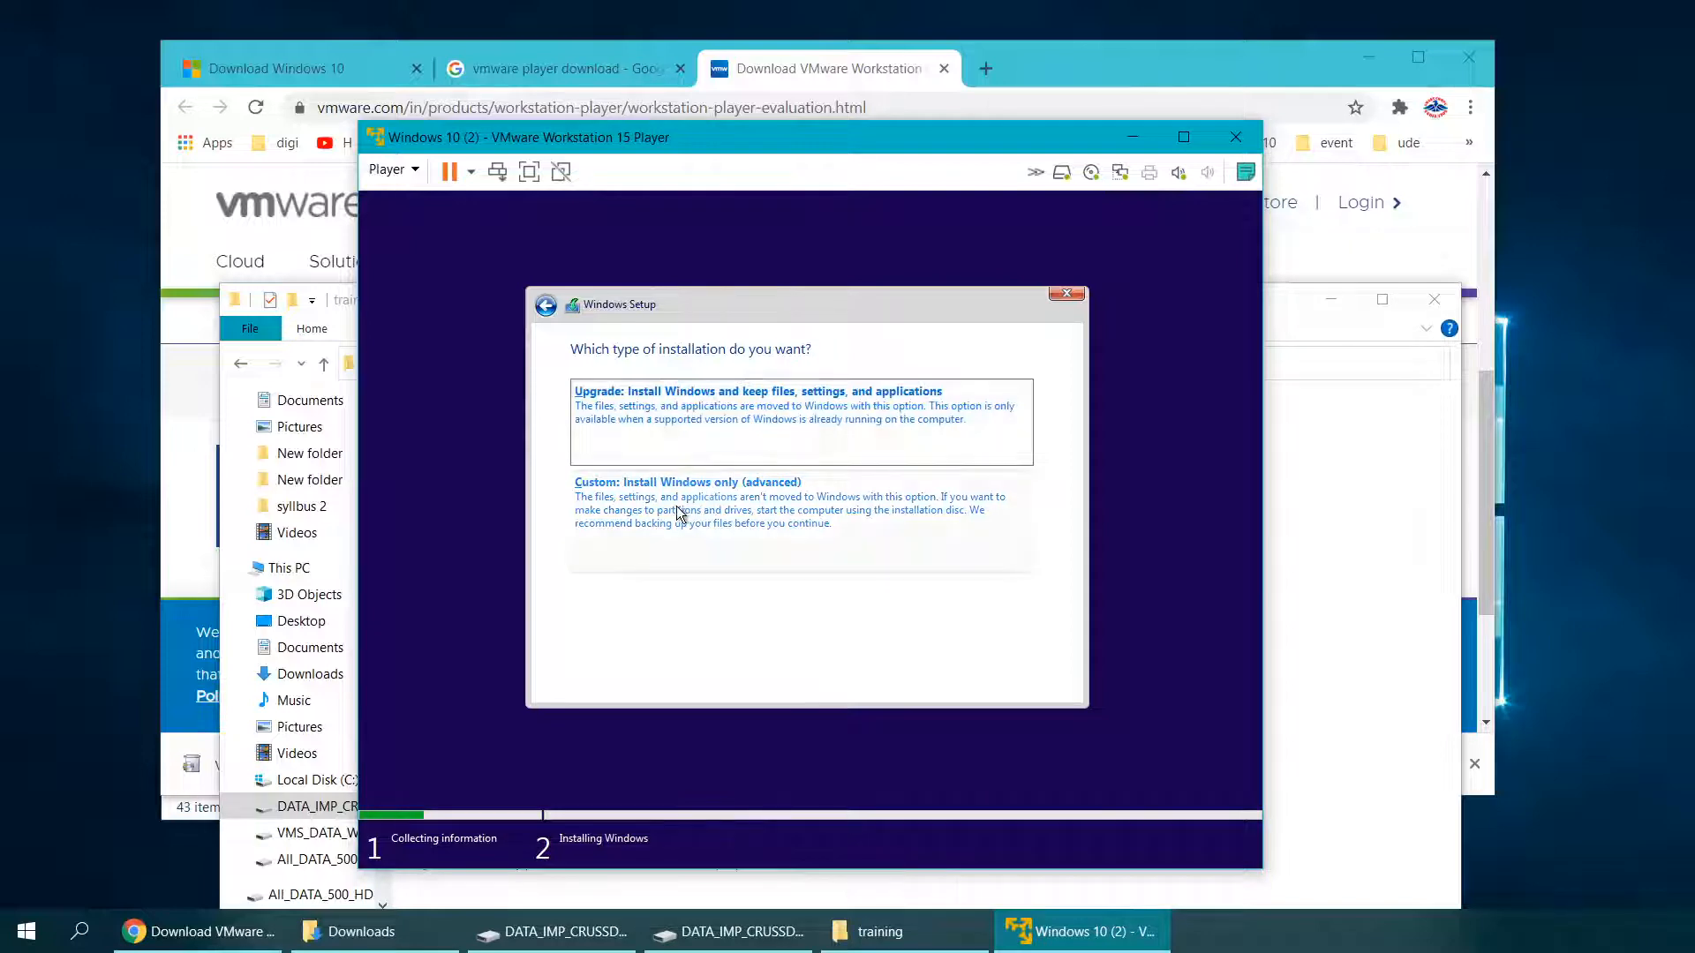
{"action": "left_click", "coordinate": [703, 515]}
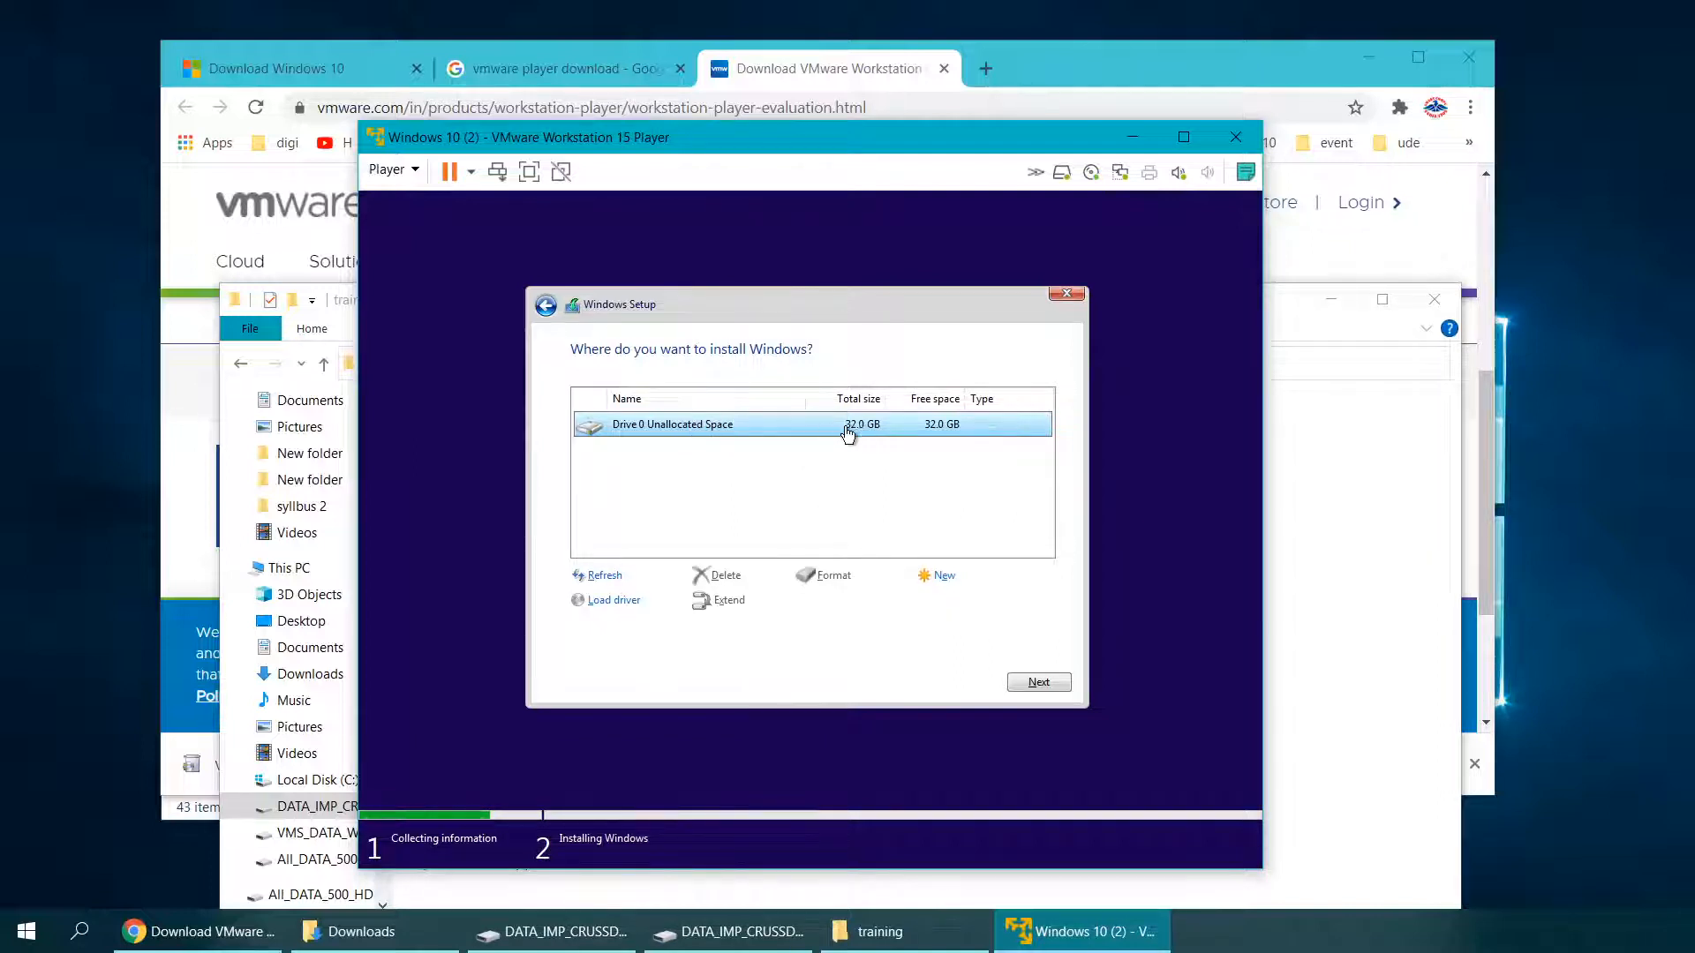
Step: Install Windows on Drive 0's 32 GB unallocated space, repositioning the VM window while it runs
{"action": "left_click", "coordinate": [1038, 683]}
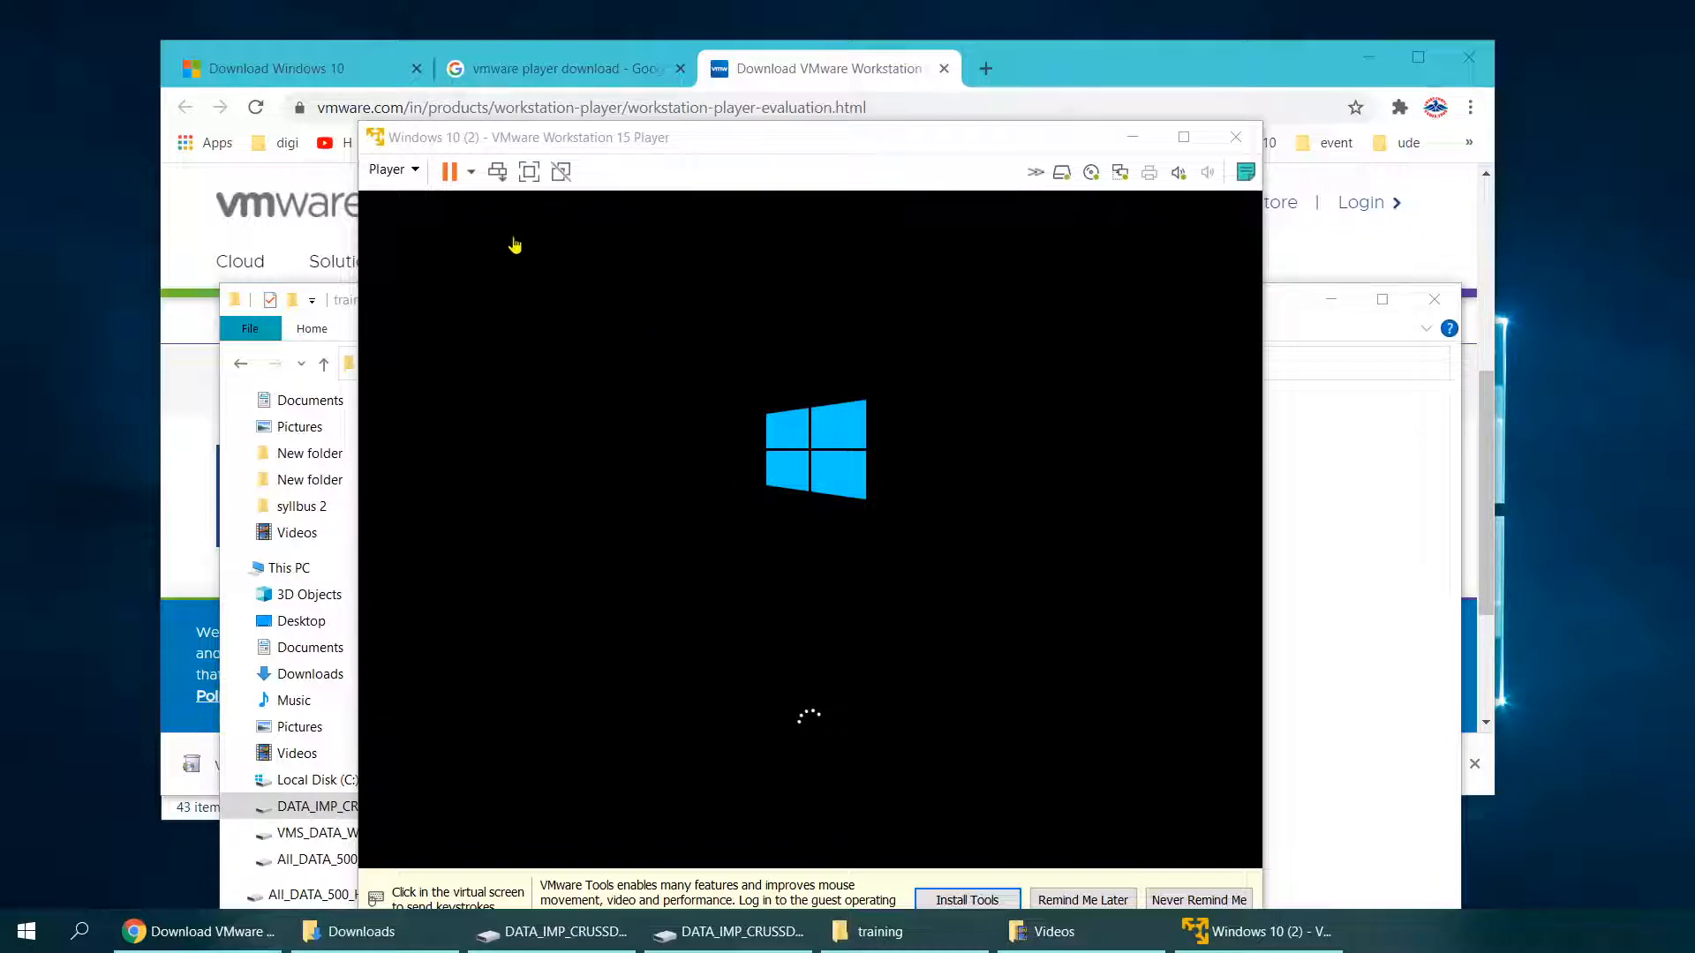
{"action": "left_click_drag", "start_coordinate": [580, 143], "coordinate": [569, 95]}
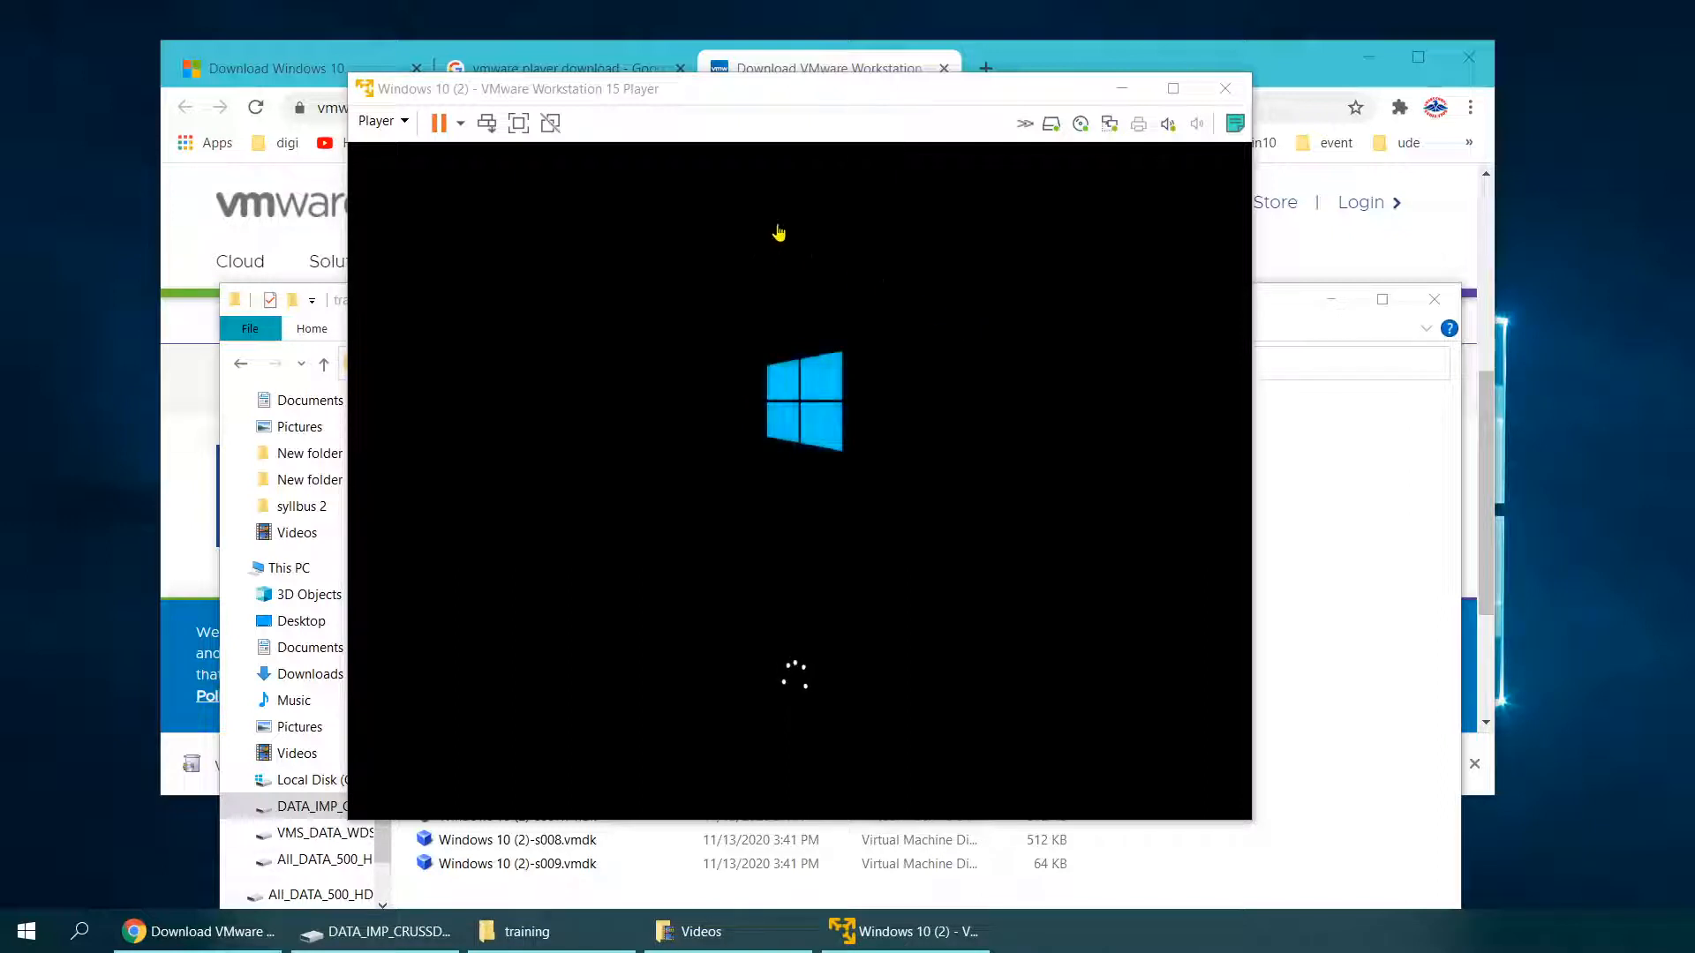
{"action": "left_click", "coordinate": [684, 93]}
{"action": "mouse_move", "coordinate": [666, 90]}
{"action": "left_mouse_down"}
{"action": "mouse_move", "coordinate": [729, 93]}
{"action": "mouse_move", "coordinate": [686, 87]}
{"action": "left_mouse_up"}
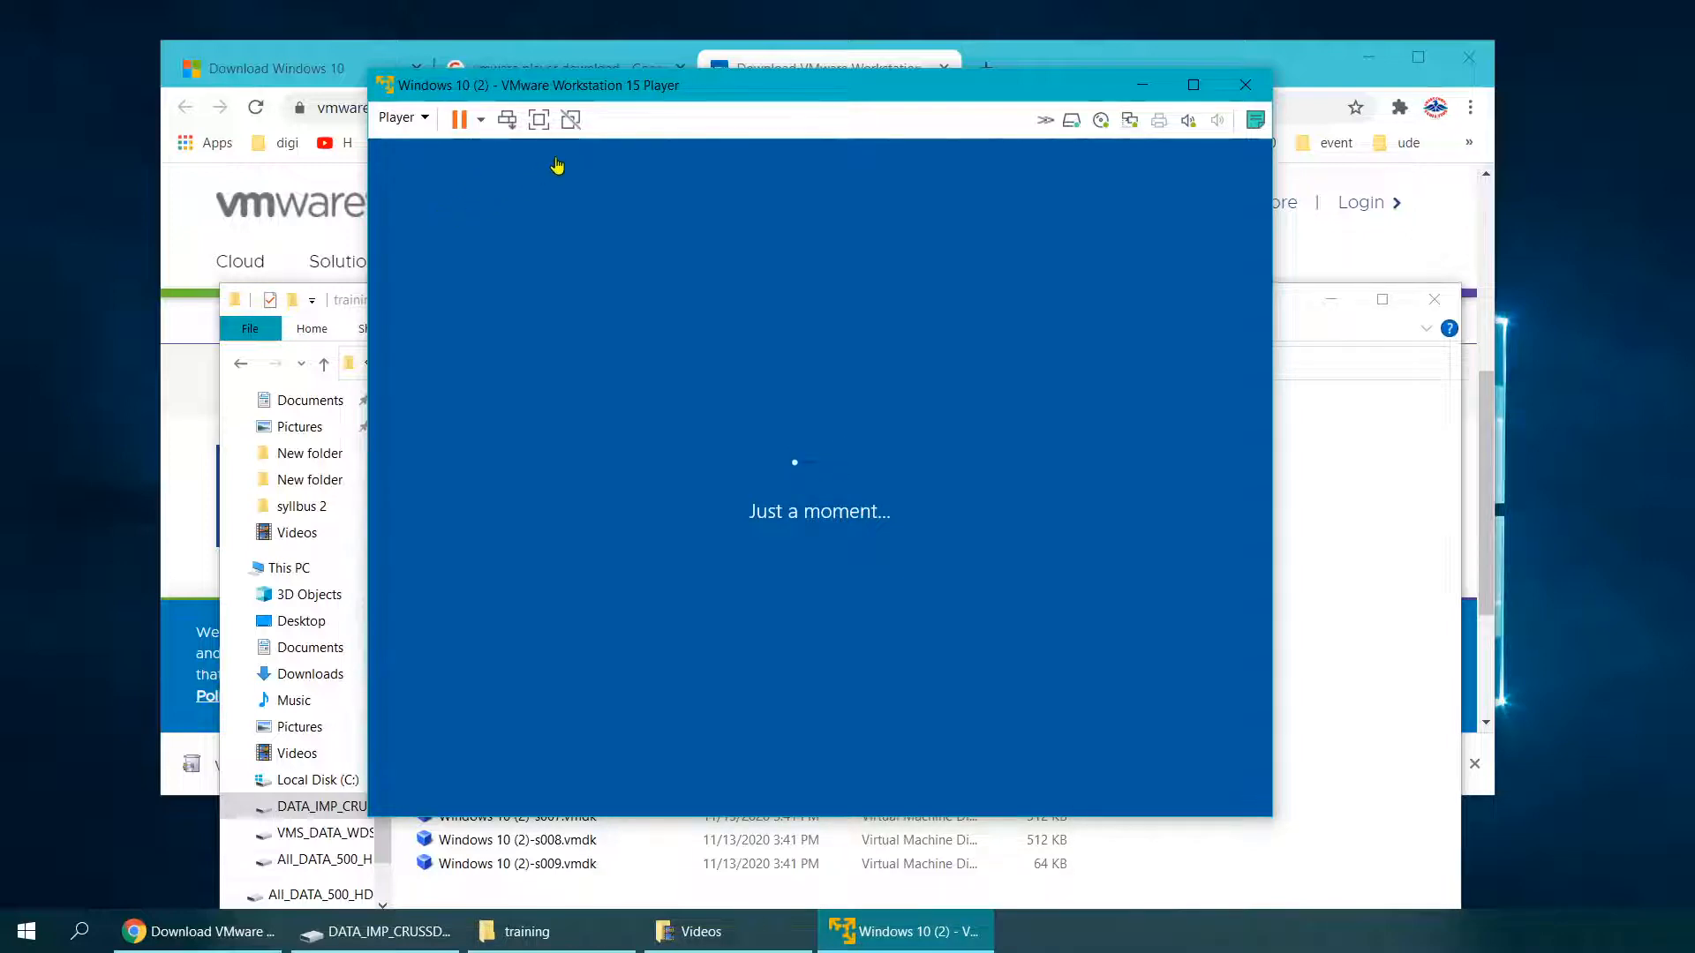
Step: Minimize File Explorer and wait for the region page to appear in the VM
{"action": "left_click", "coordinate": [1330, 306]}
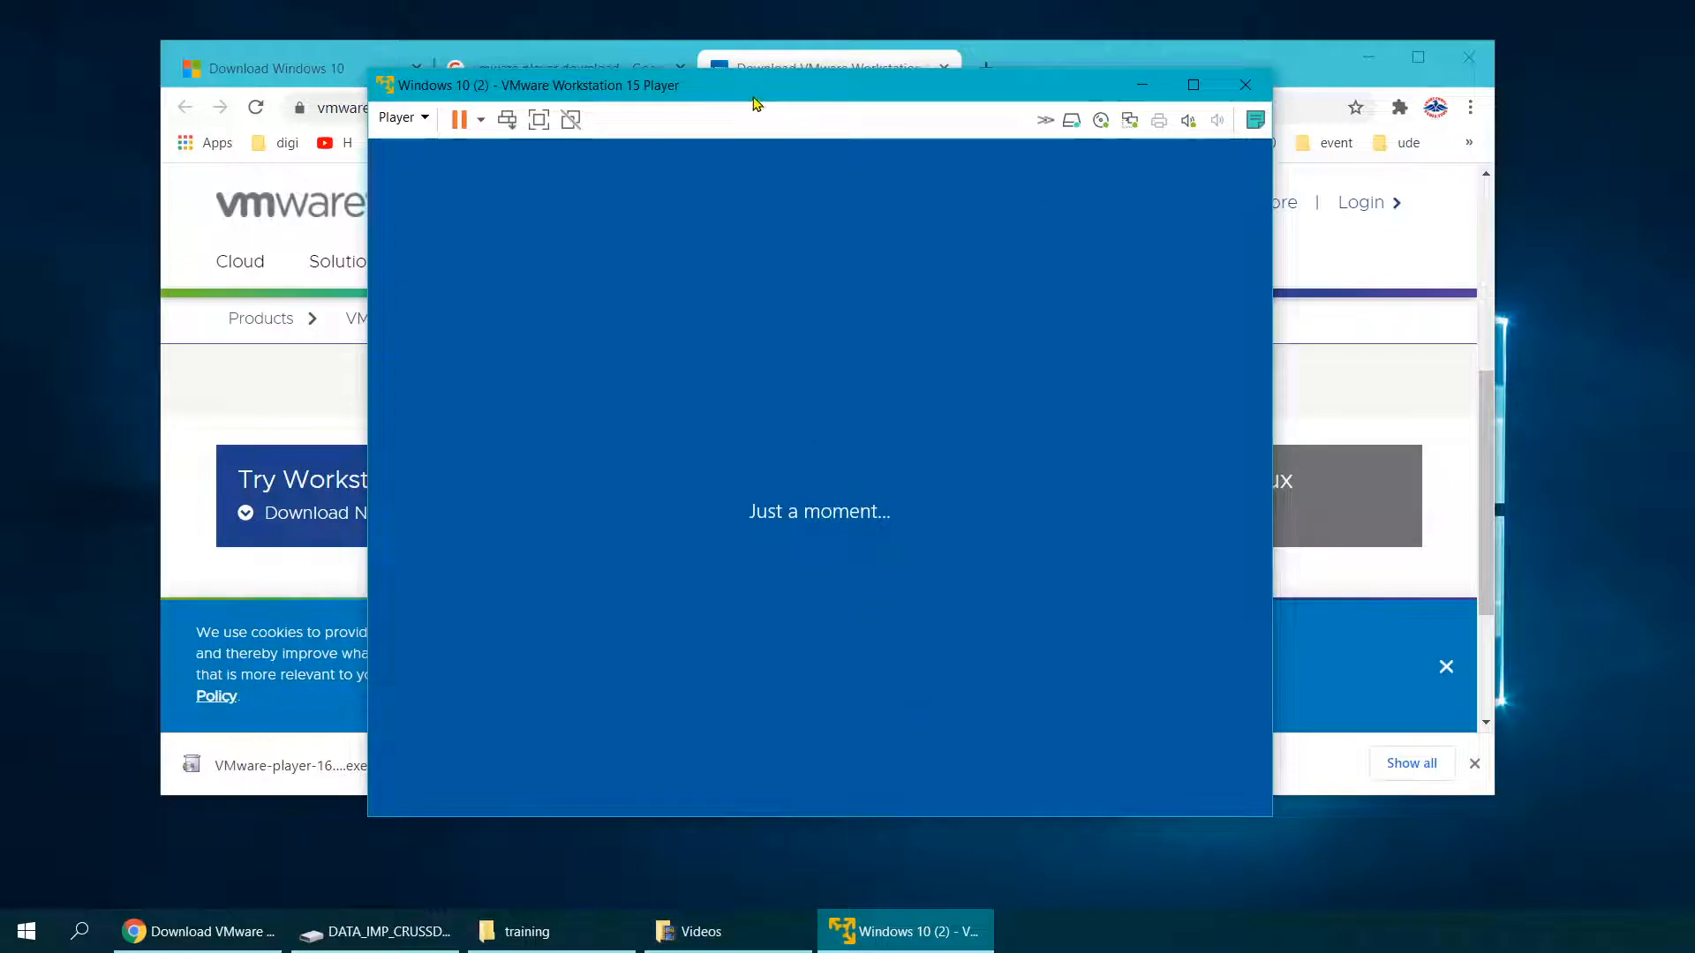
{"action": "left_click_drag", "start_coordinate": [755, 100], "coordinate": [753, 103]}
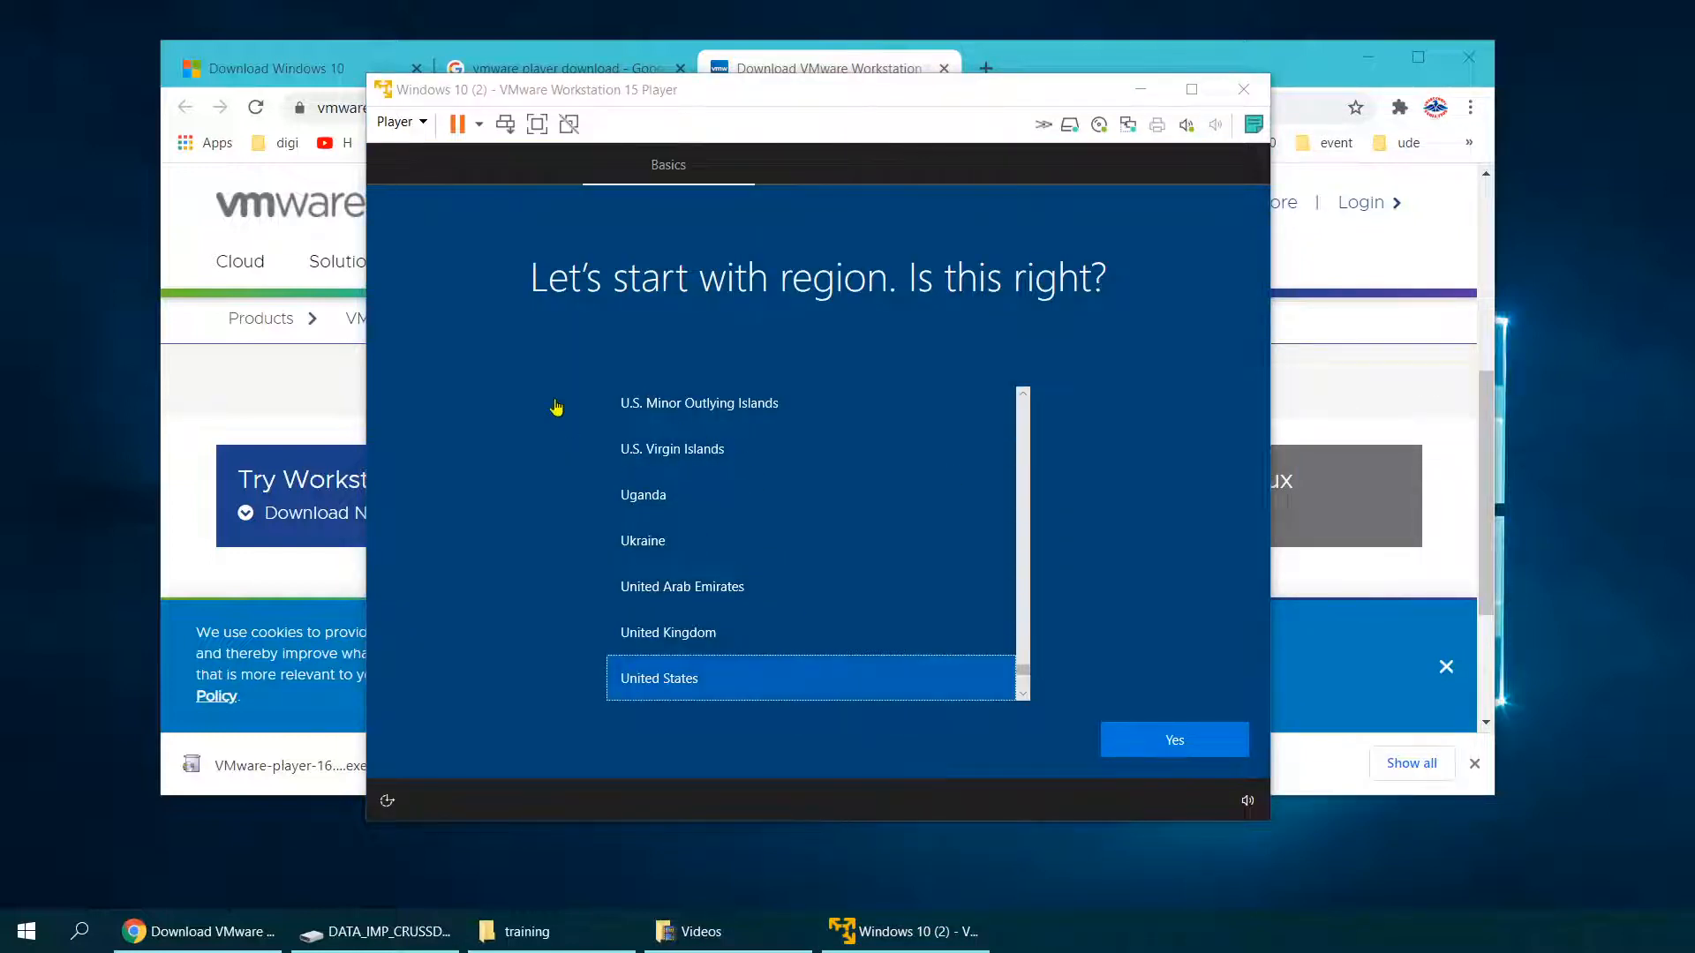
Step: Confirm United States region and US keyboard, skip a second layout, and enter the name 'Training'
{"action": "left_click", "coordinate": [1159, 749]}
{"action": "left_click", "coordinate": [1149, 739]}
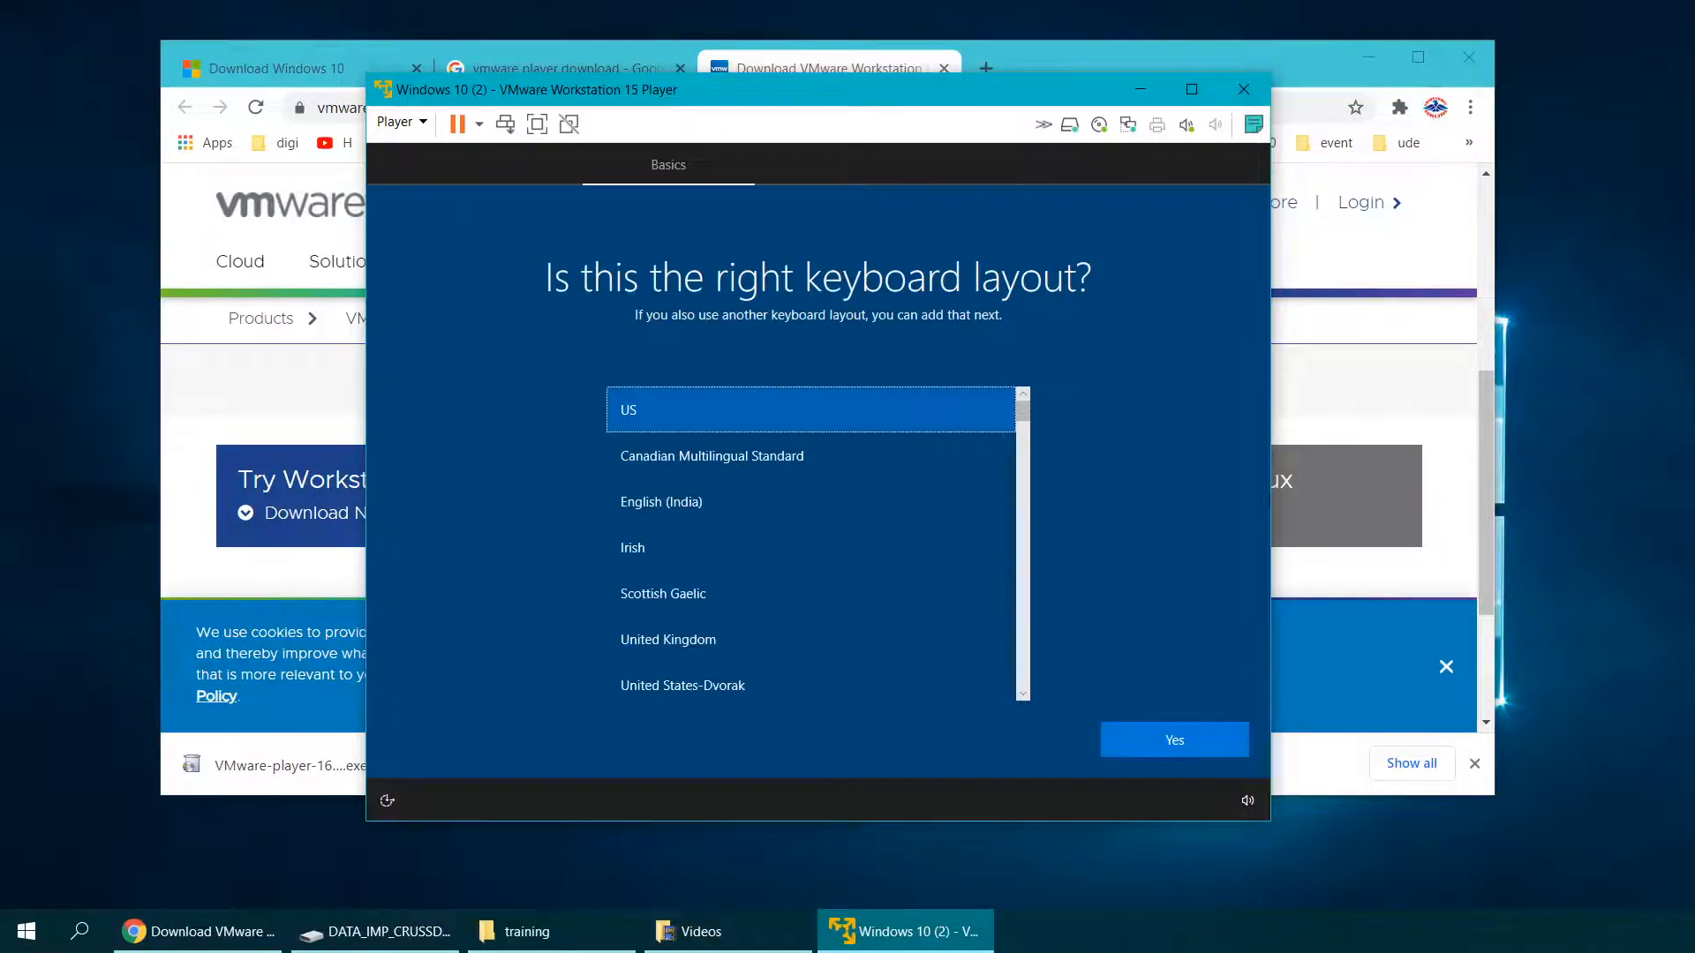
{"action": "left_click", "coordinate": [1586, 456]}
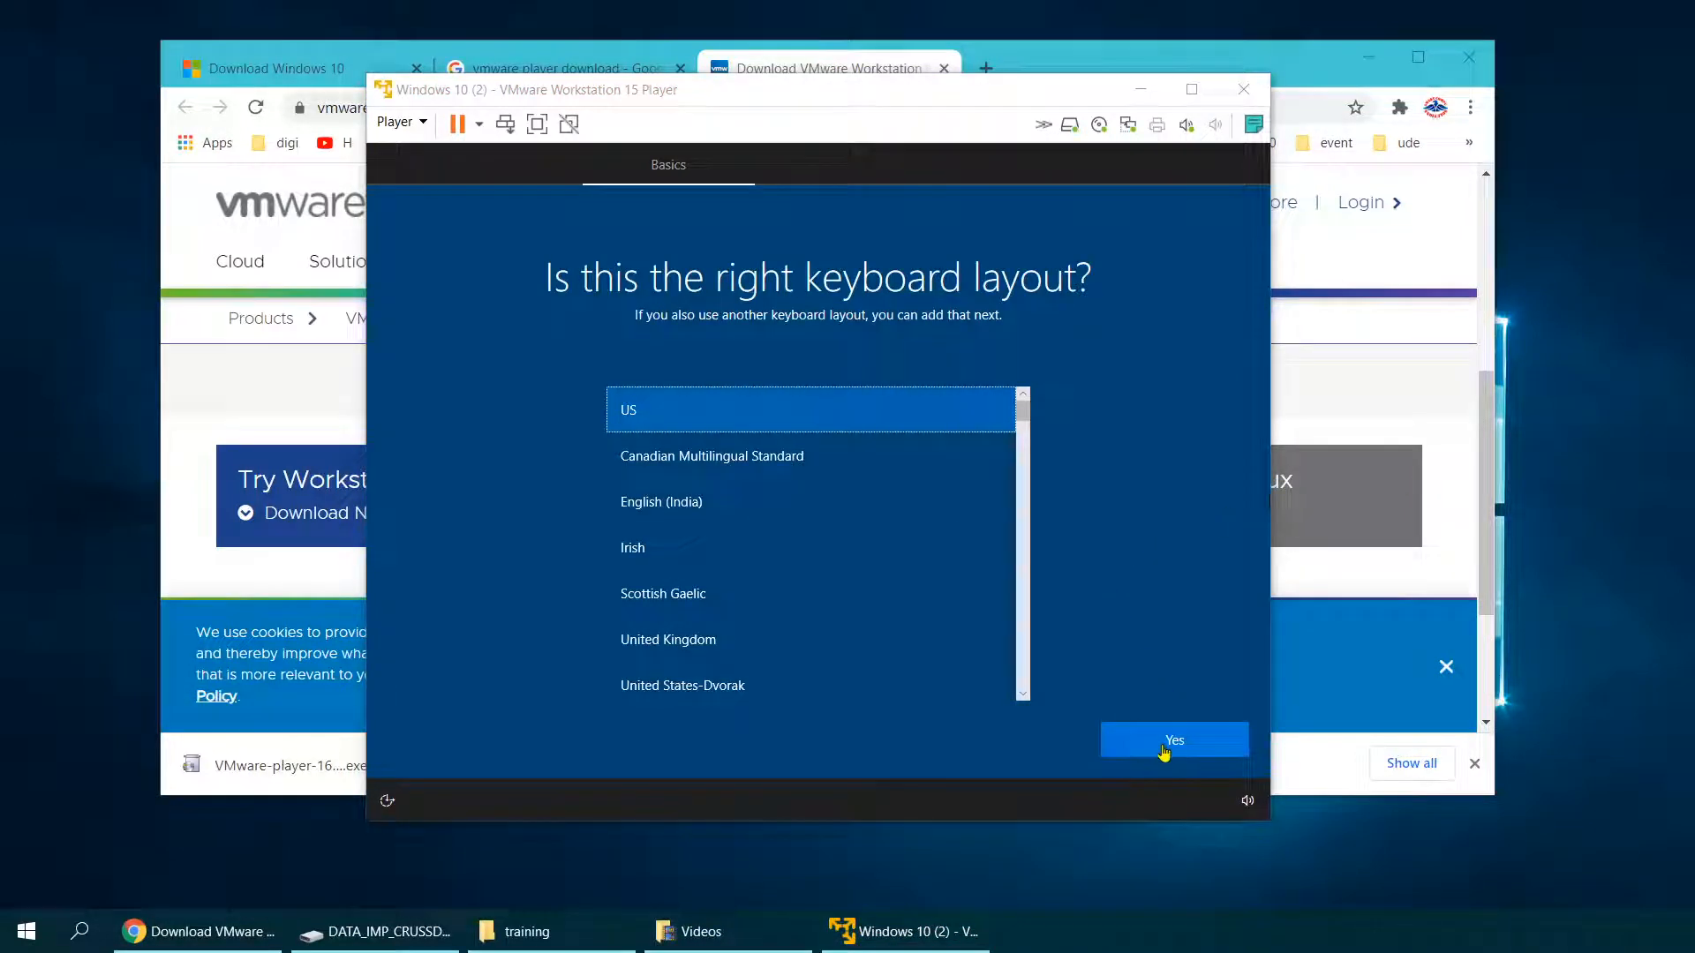
{"action": "left_click", "coordinate": [1163, 749]}
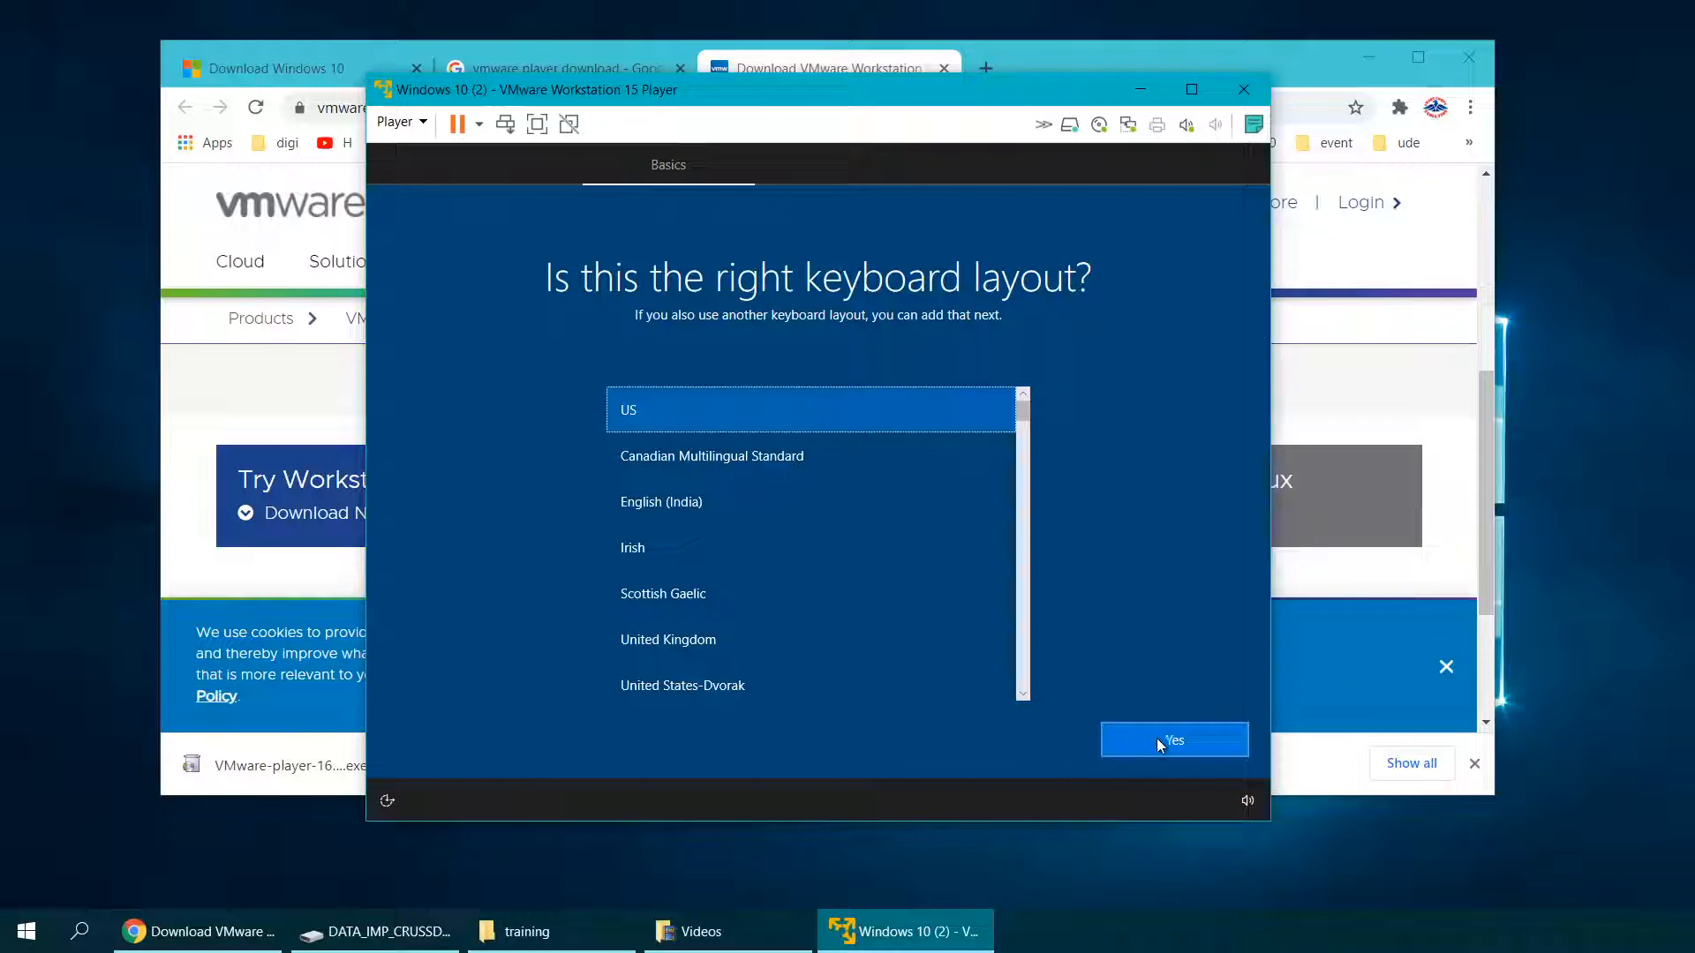
{"action": "left_click", "coordinate": [1173, 745]}
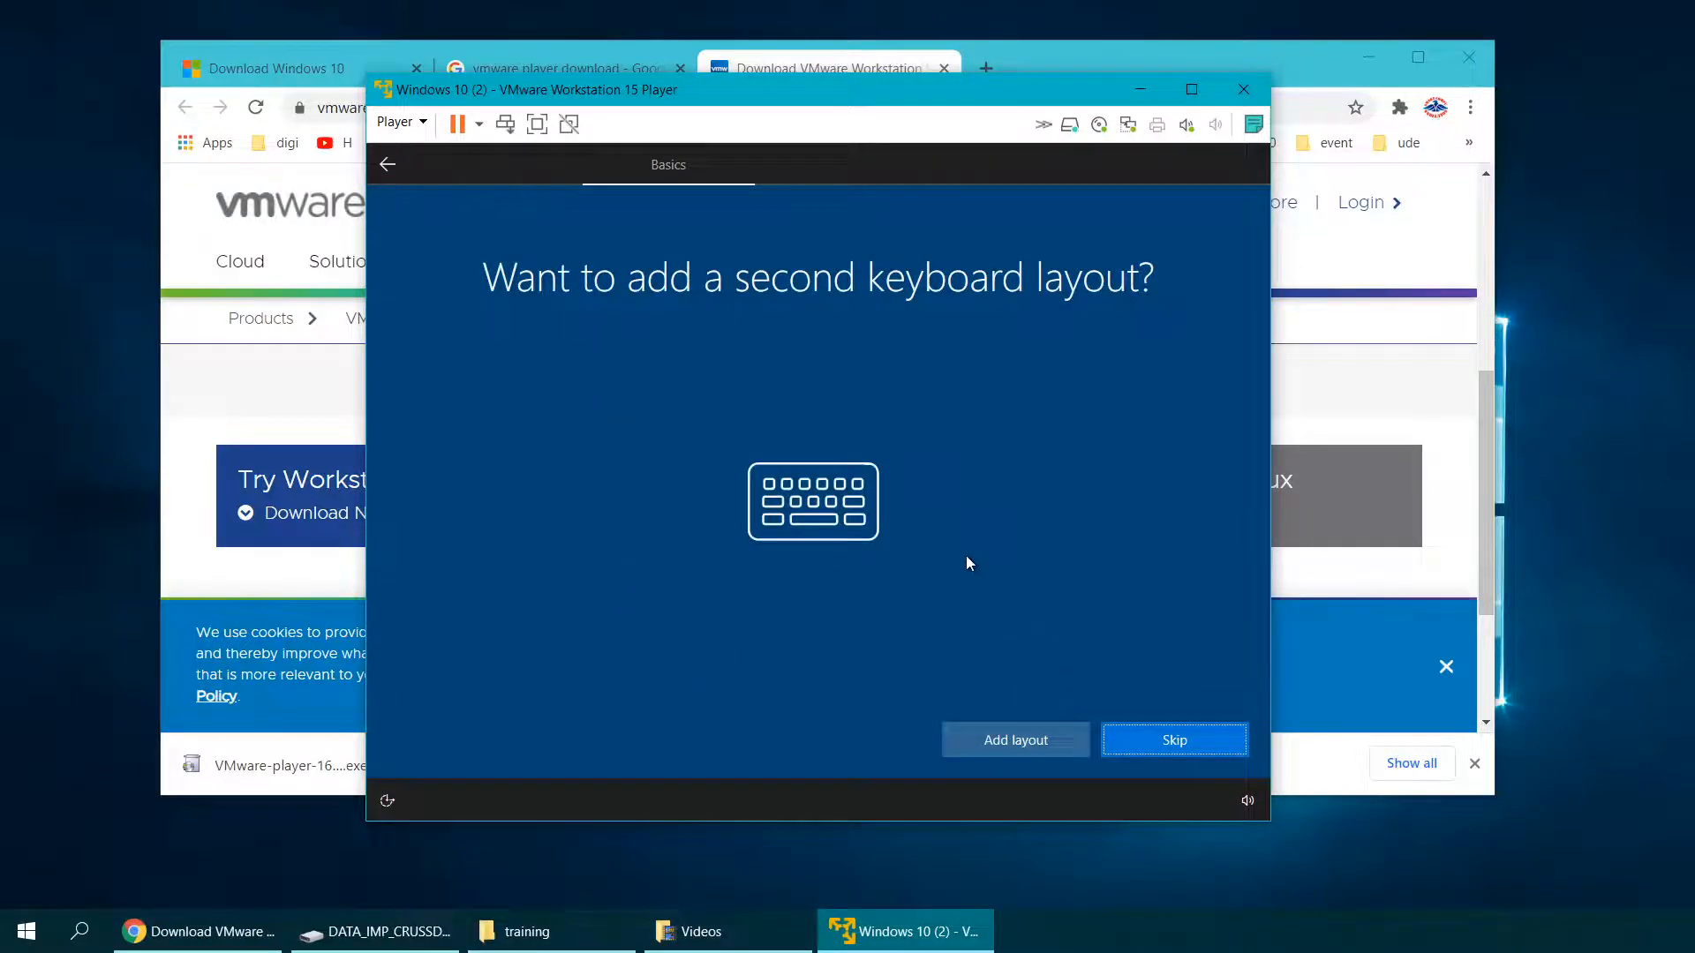
{"action": "left_click", "coordinate": [1141, 743]}
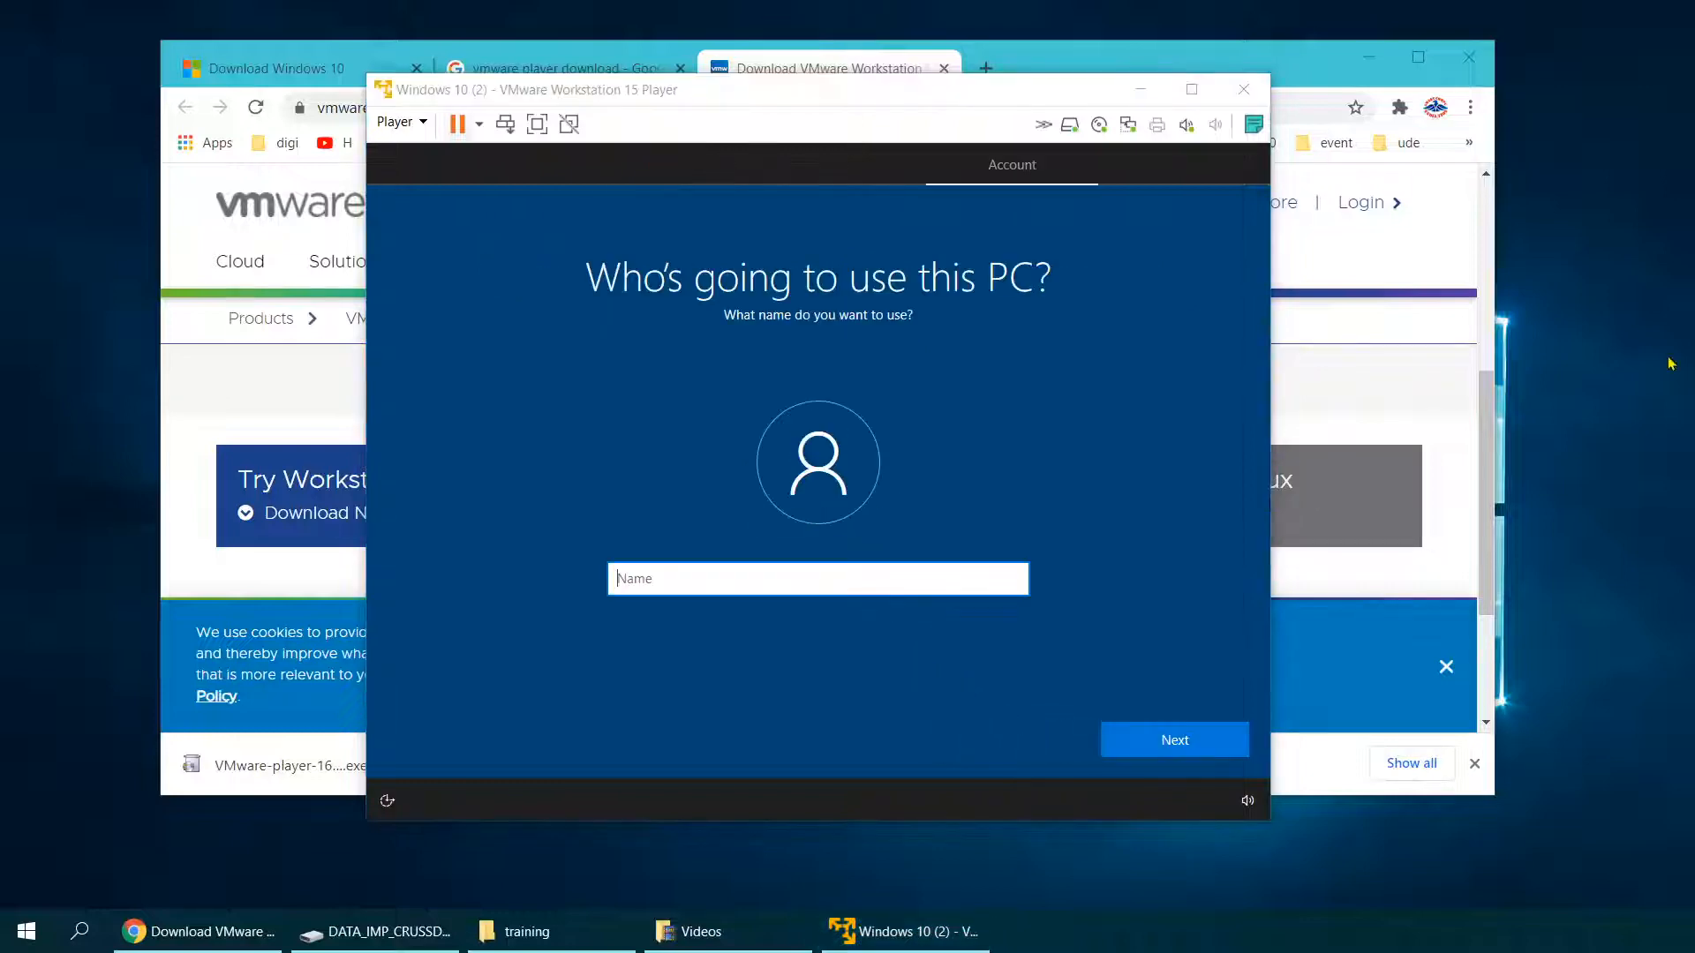
{"action": "left_click", "coordinate": [733, 585]}
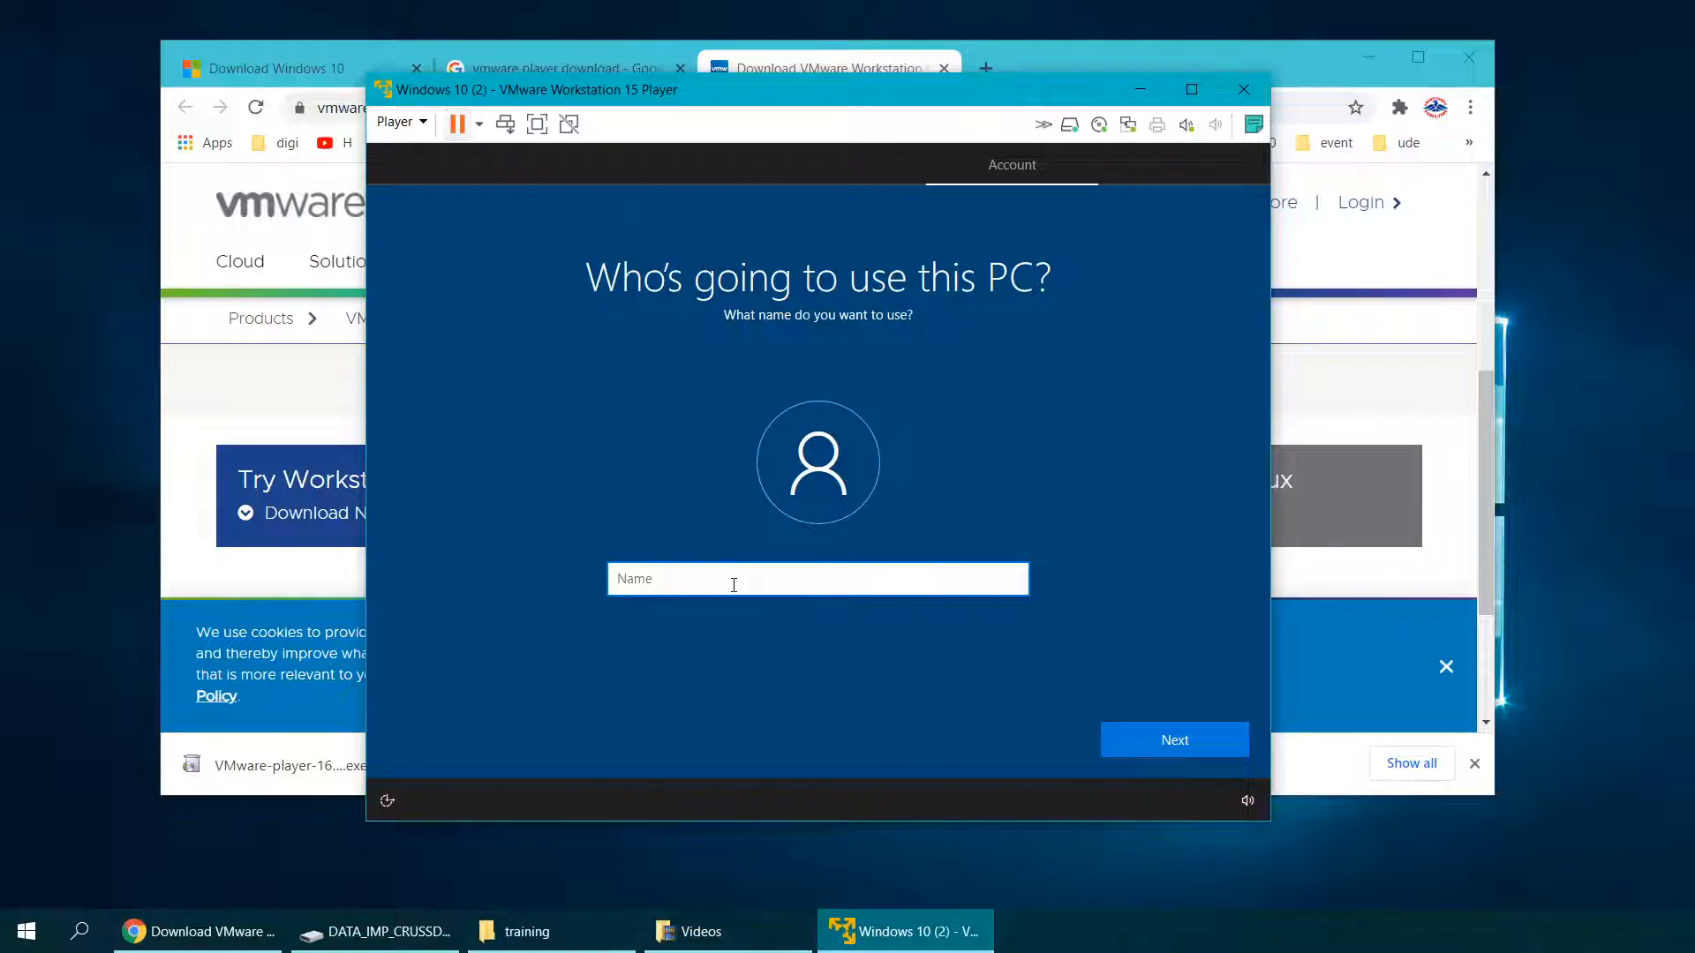
{"action": "type", "text": "Training"}
Step: Enter the account password and retype it to confirm
{"action": "left_click", "coordinate": [1177, 745]}
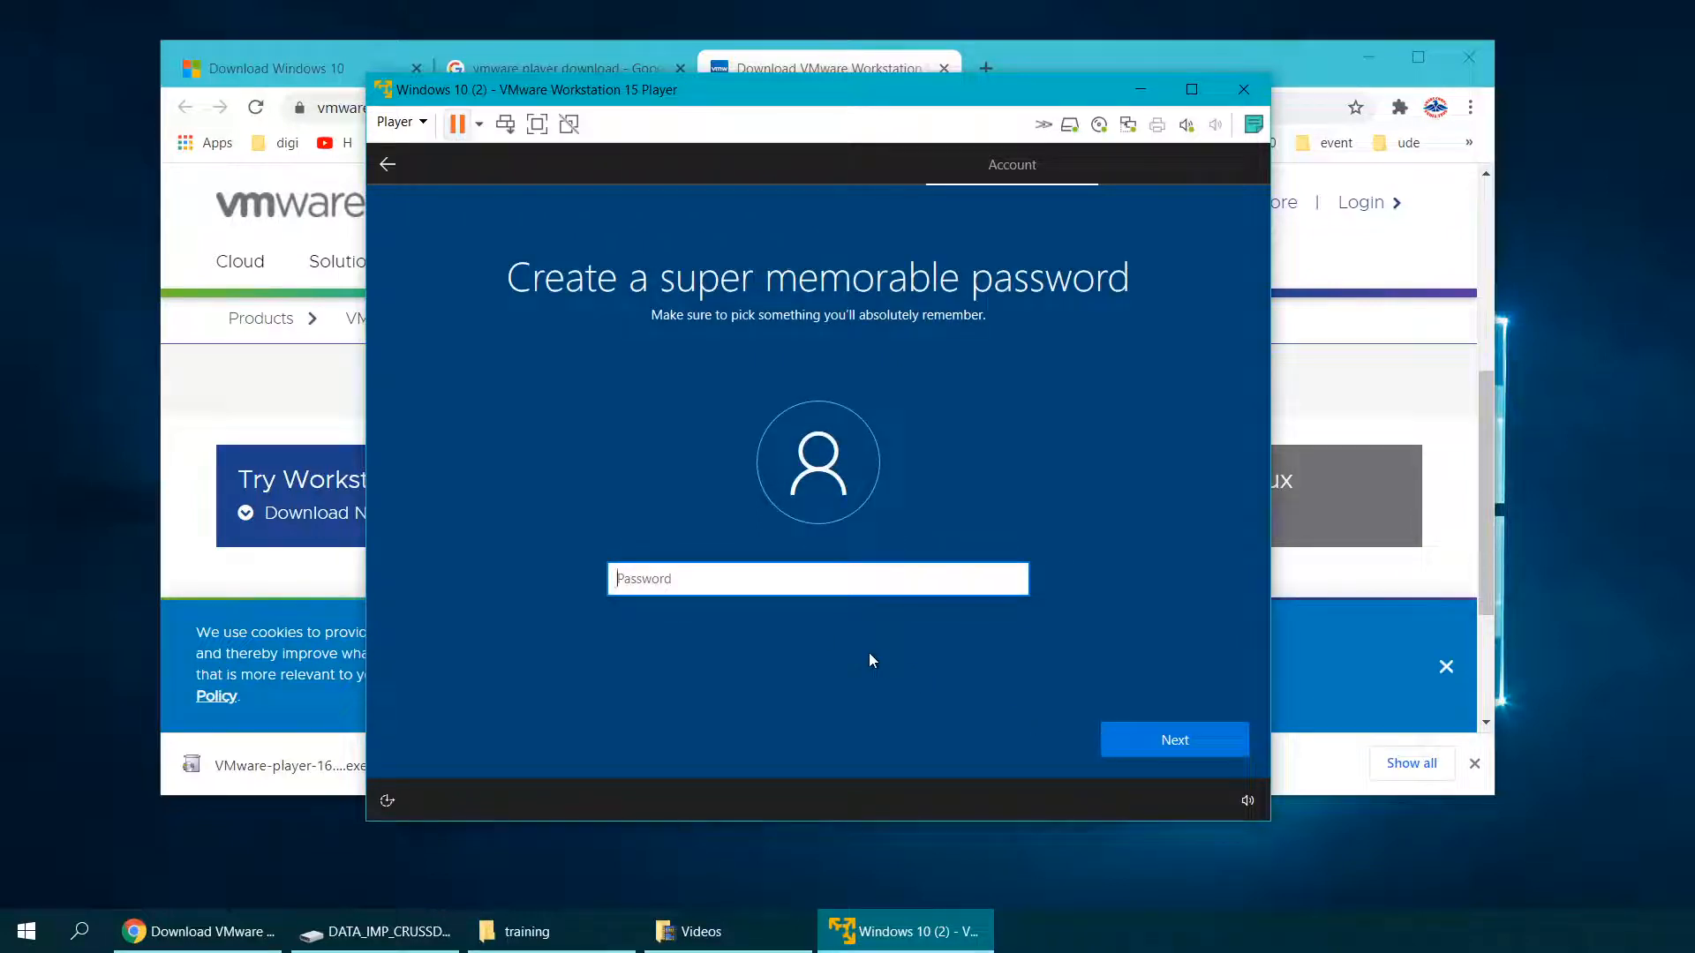
{"action": "type", "text": "12345"}
{"action": "left_click", "coordinate": [1177, 745]}
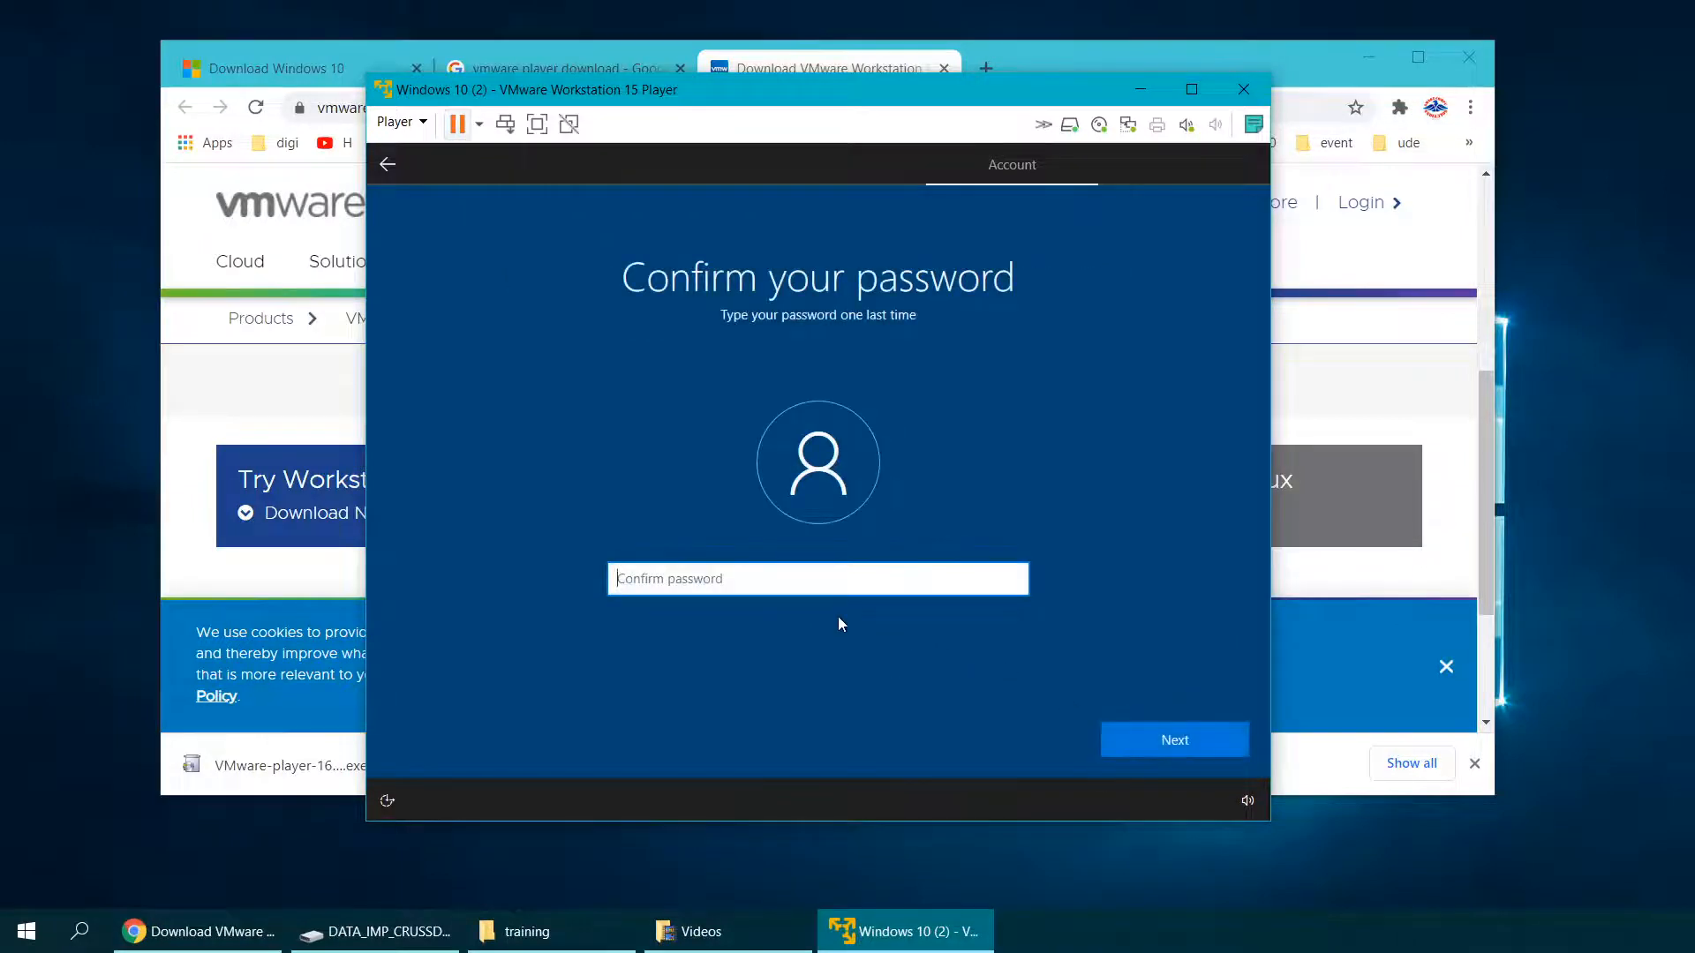
{"action": "type", "text": "12345"}
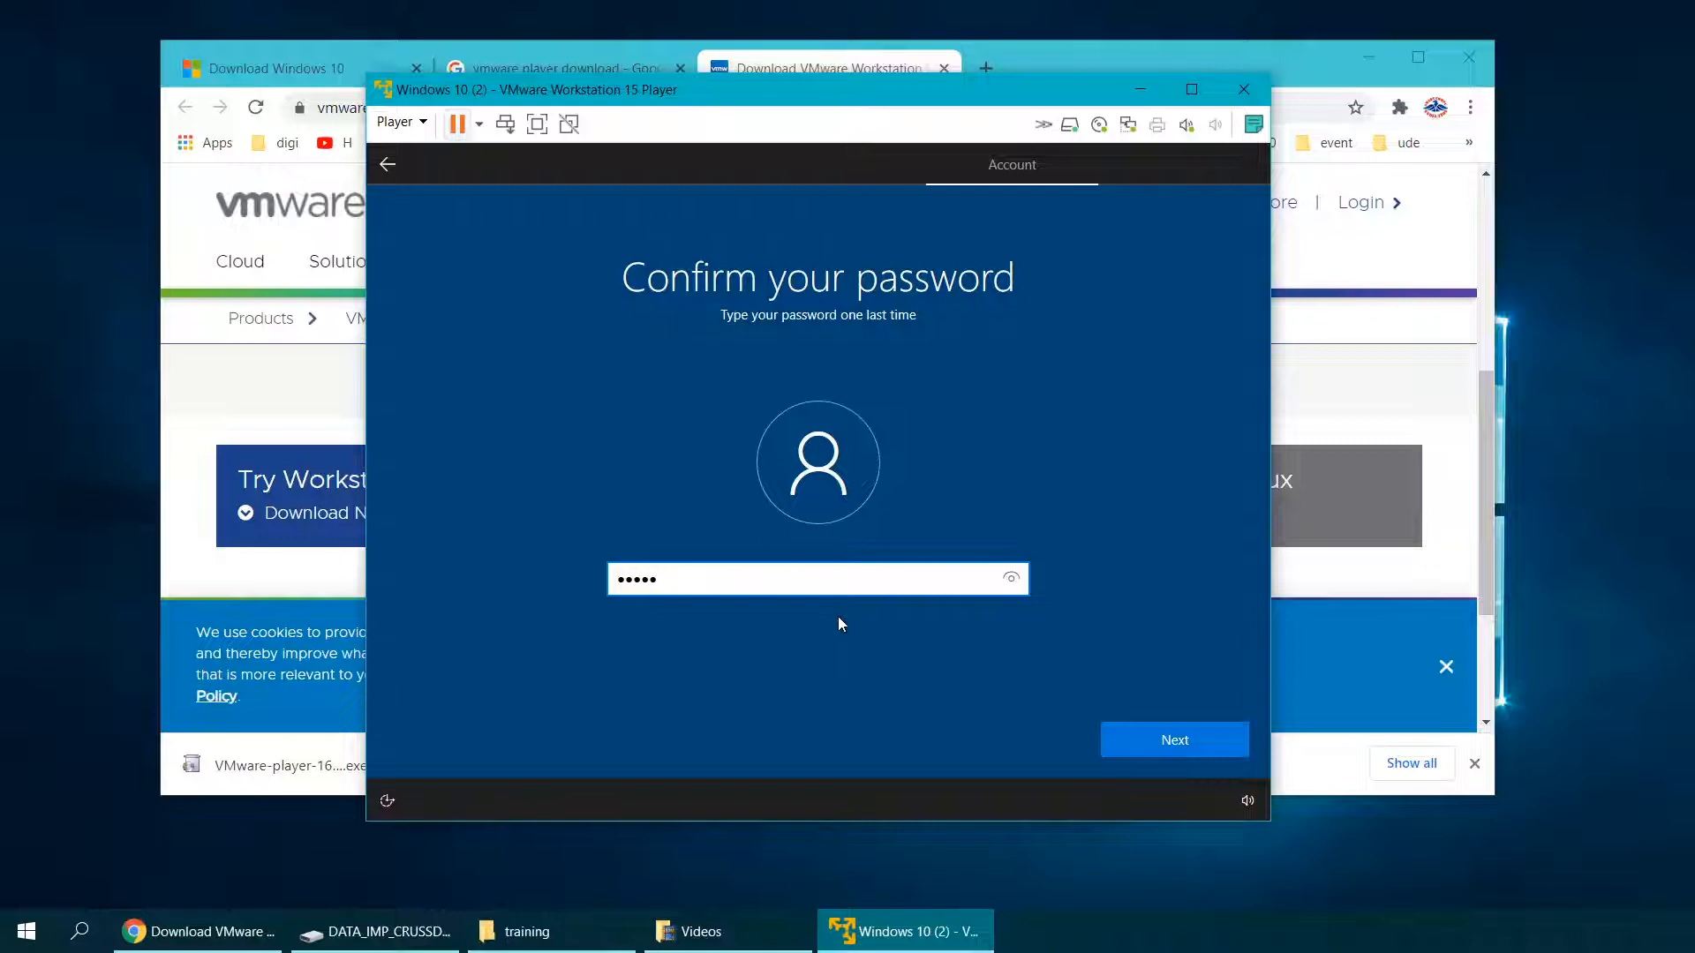
{"action": "left_click", "coordinate": [1210, 752]}
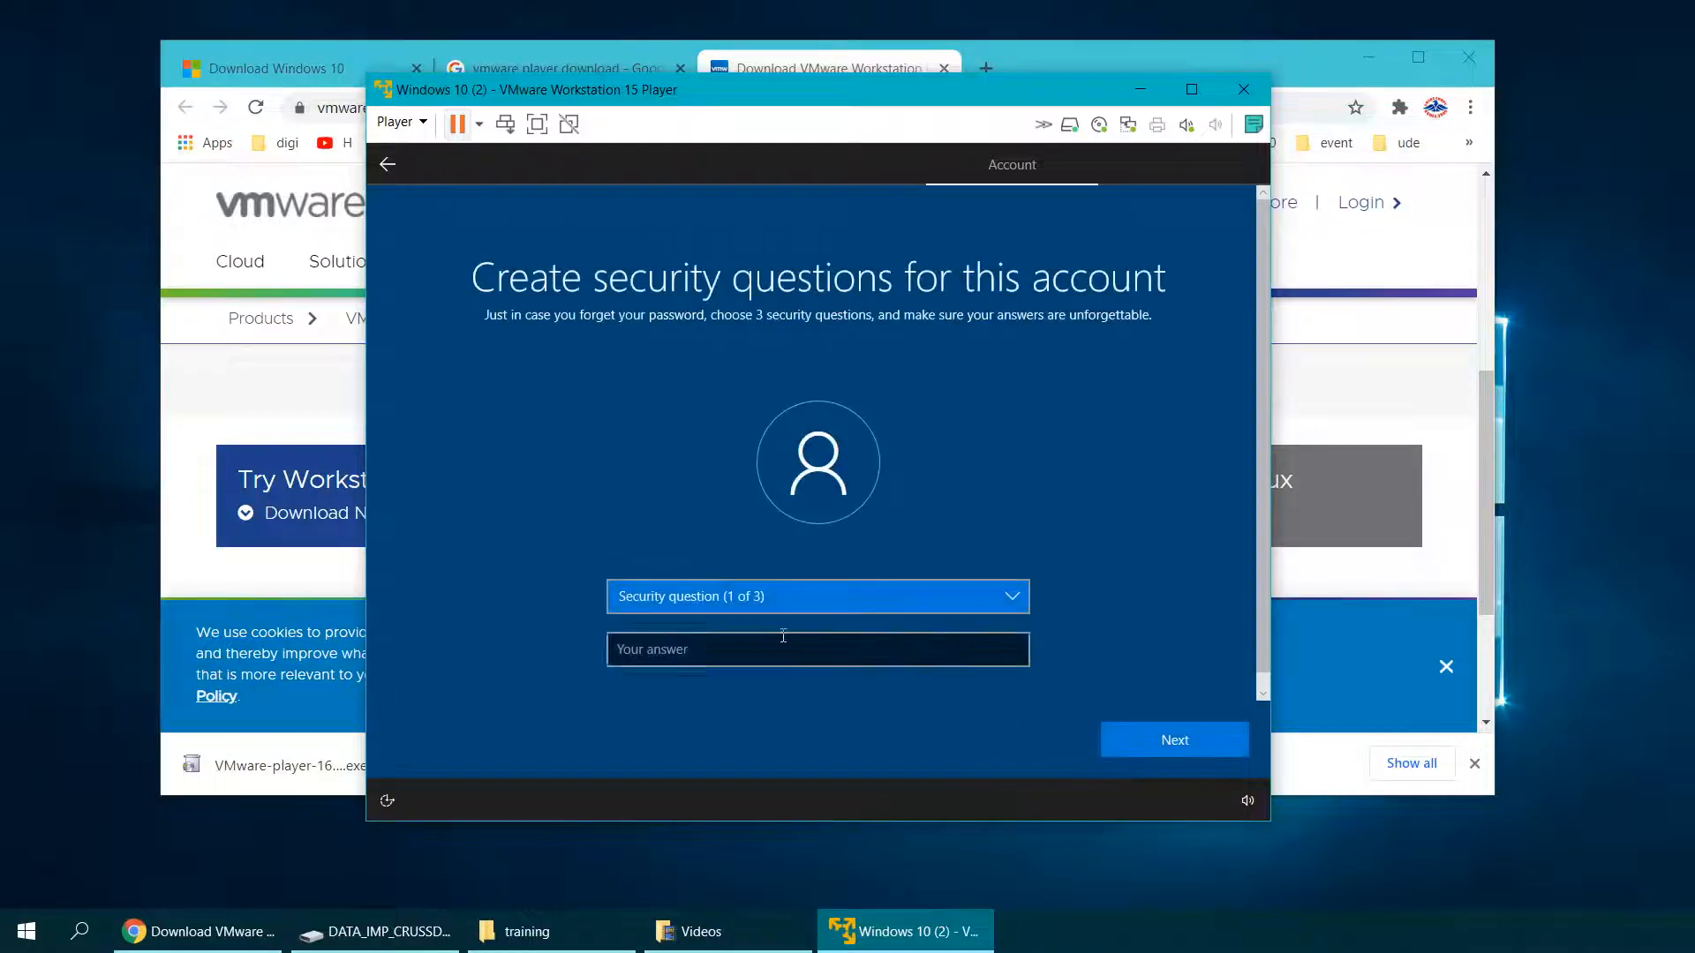
Step: Choose the first pet's name security question and type its answer
{"action": "left_click", "coordinate": [764, 600]}
{"action": "left_click", "coordinate": [709, 621]}
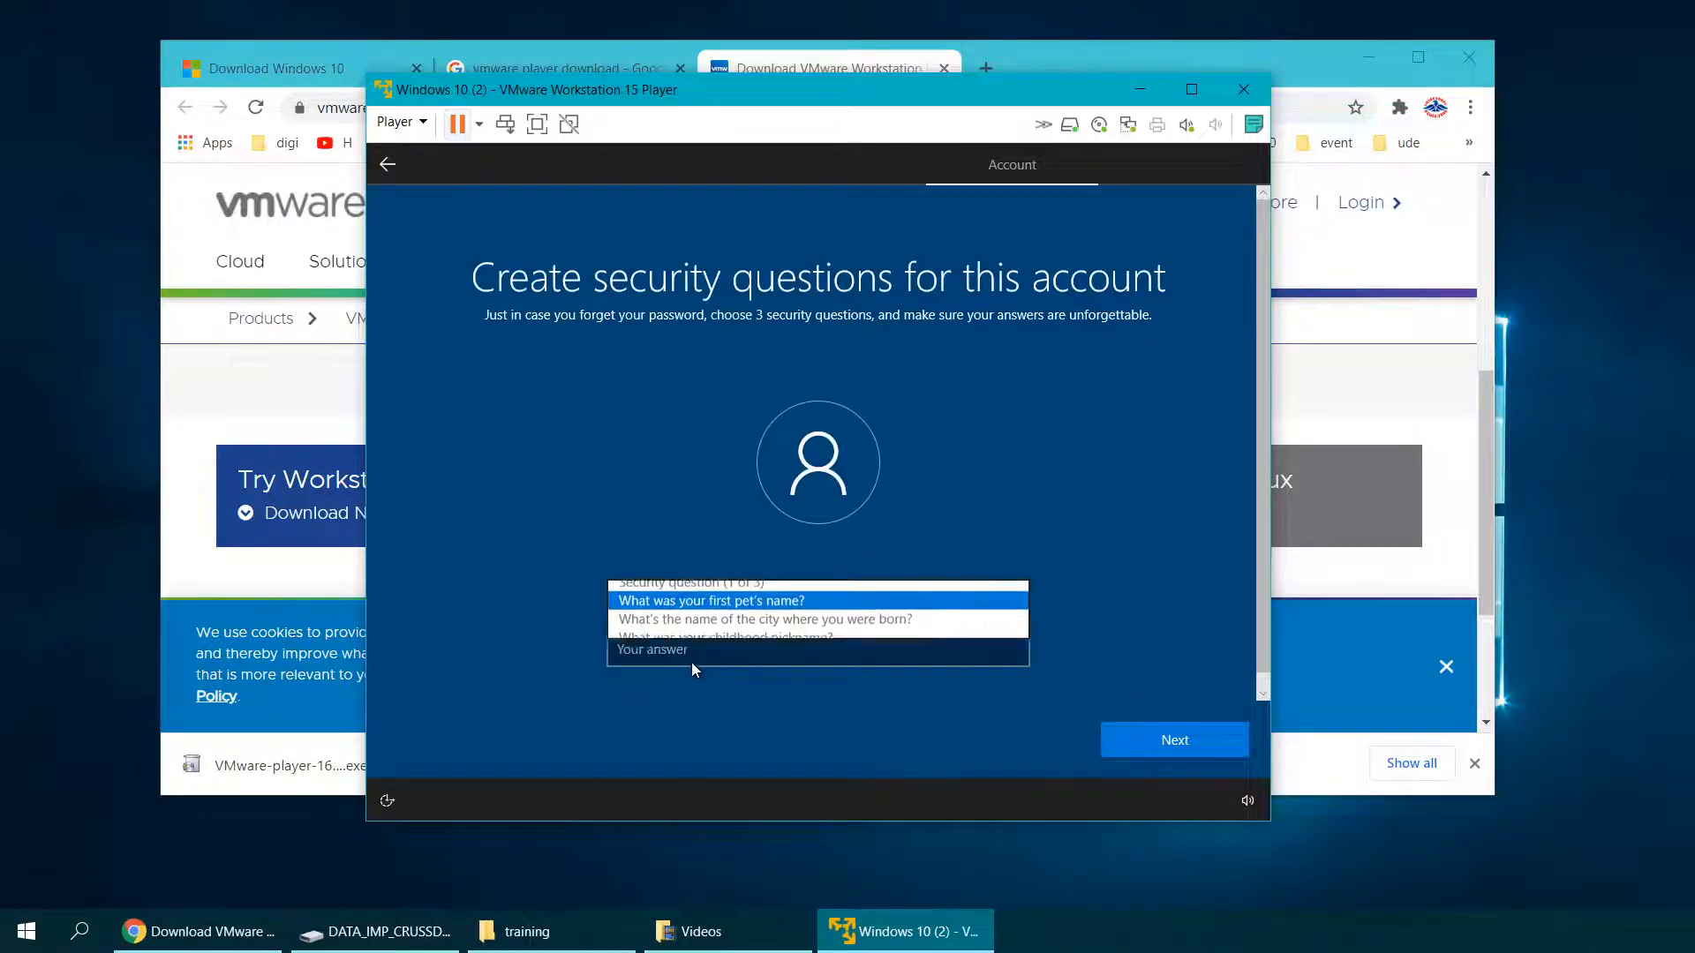
{"action": "left_click", "coordinate": [679, 653]}
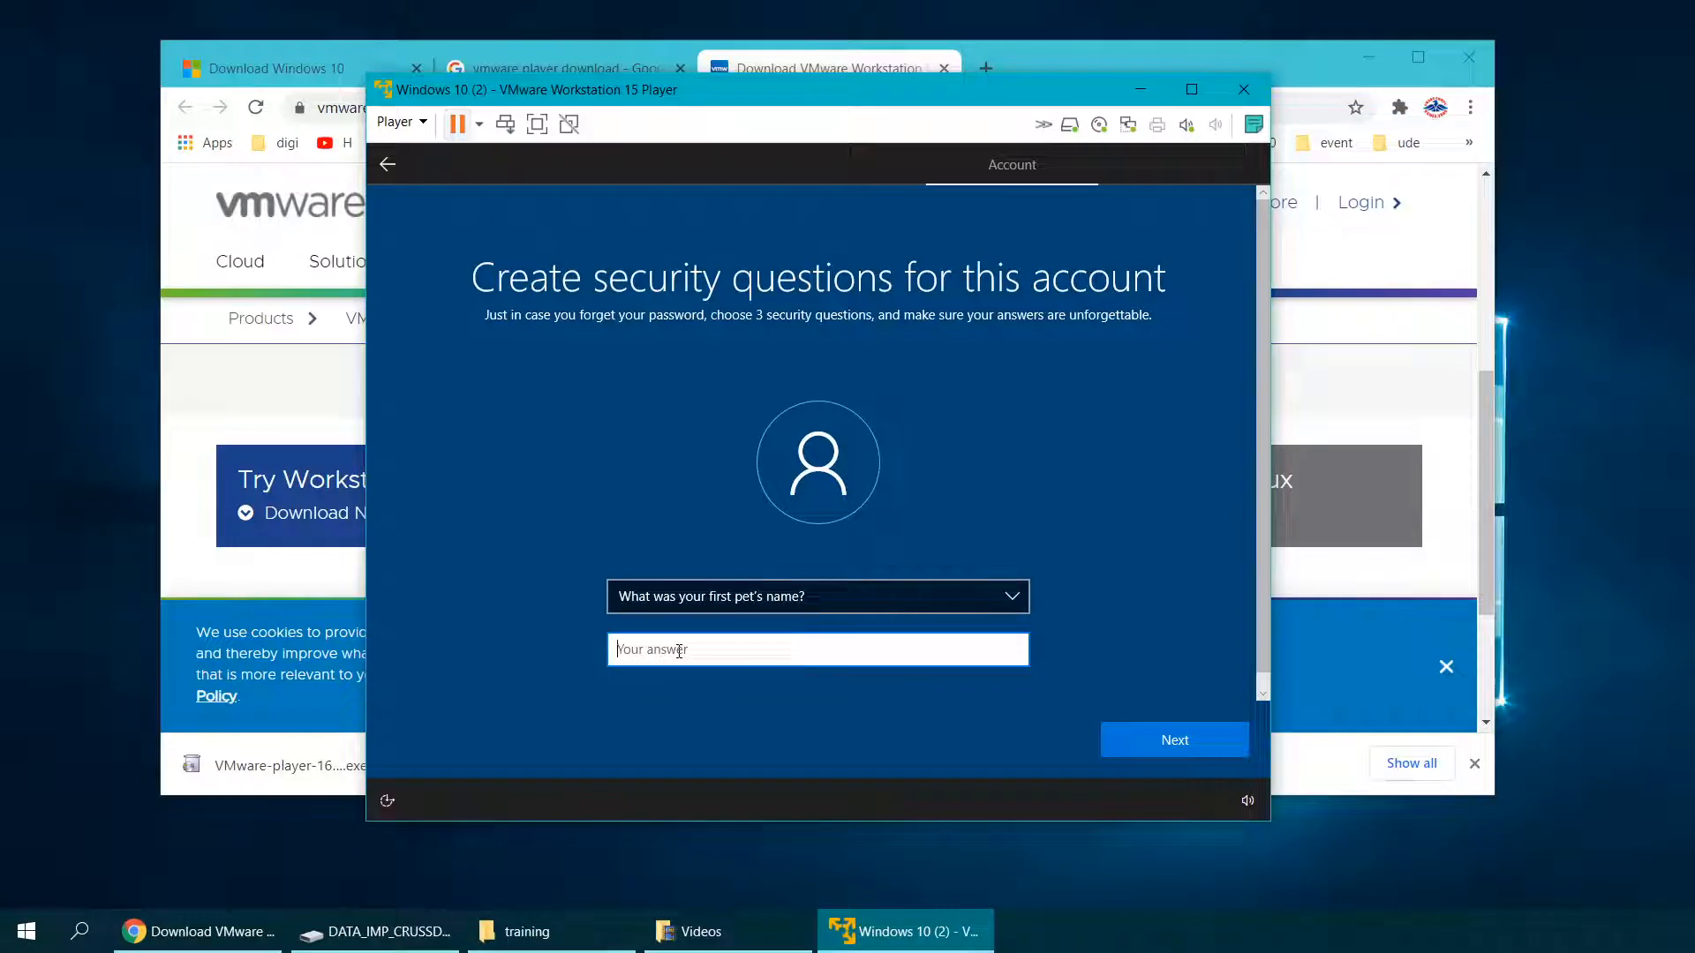
{"action": "type", "text": "admin1"}
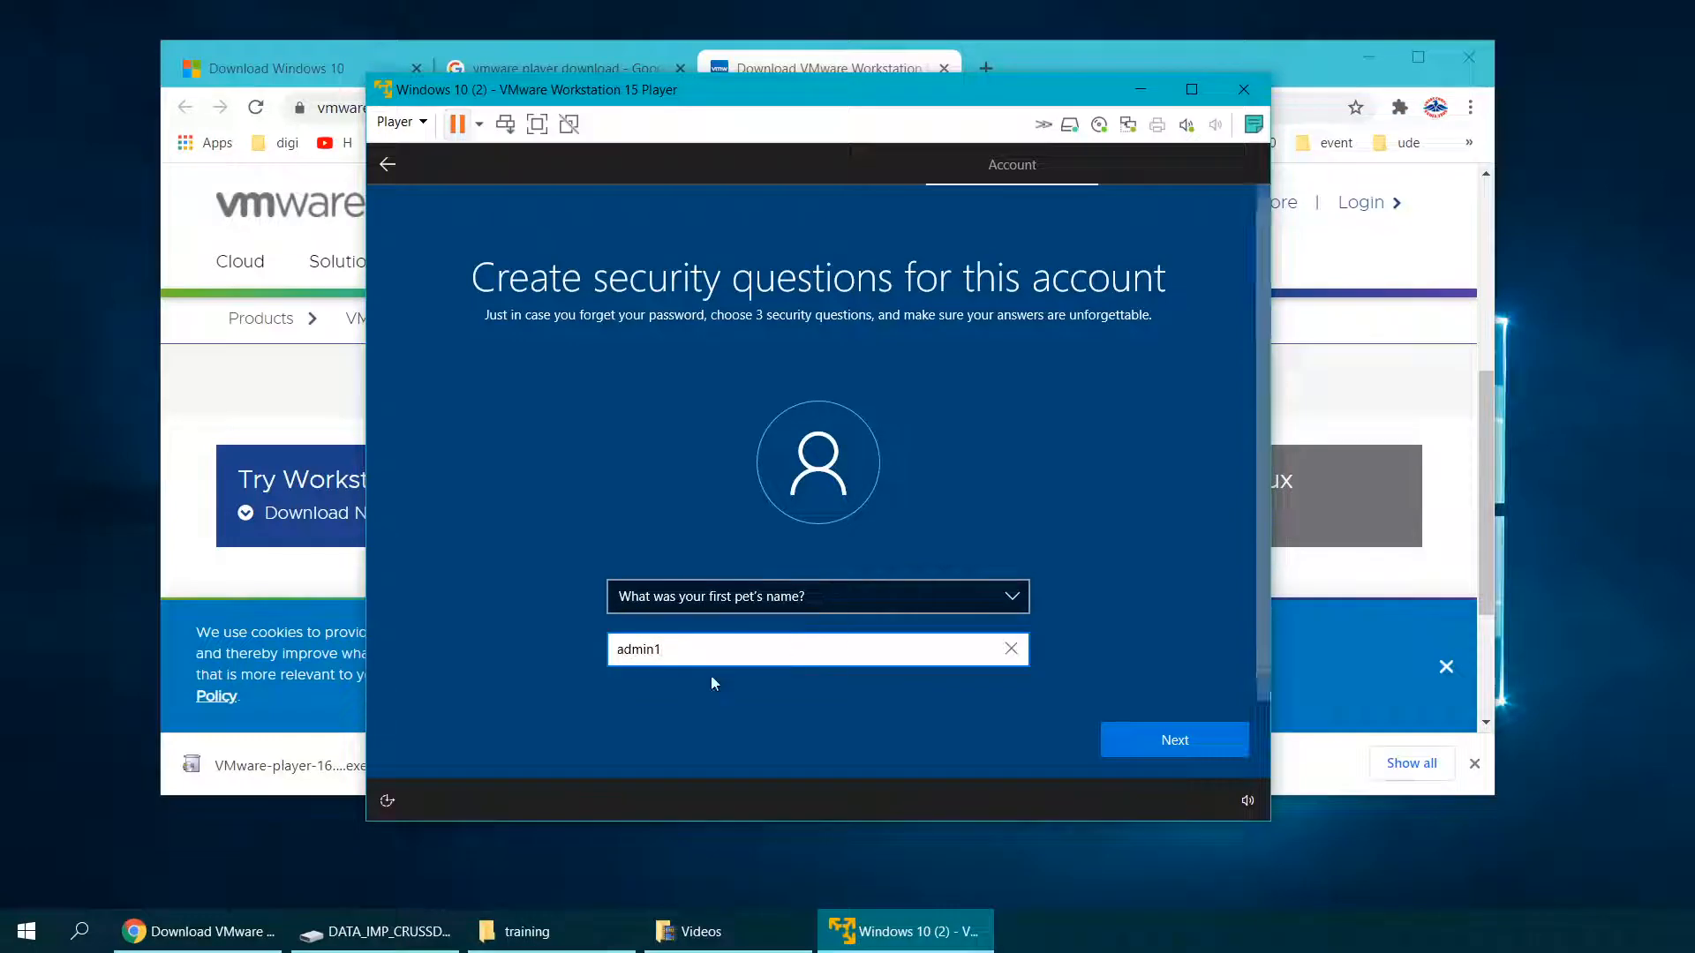
{"action": "left_click", "coordinate": [1172, 743]}
Step: Choose the birth city security question and type its answer
{"action": "left_click", "coordinate": [766, 600]}
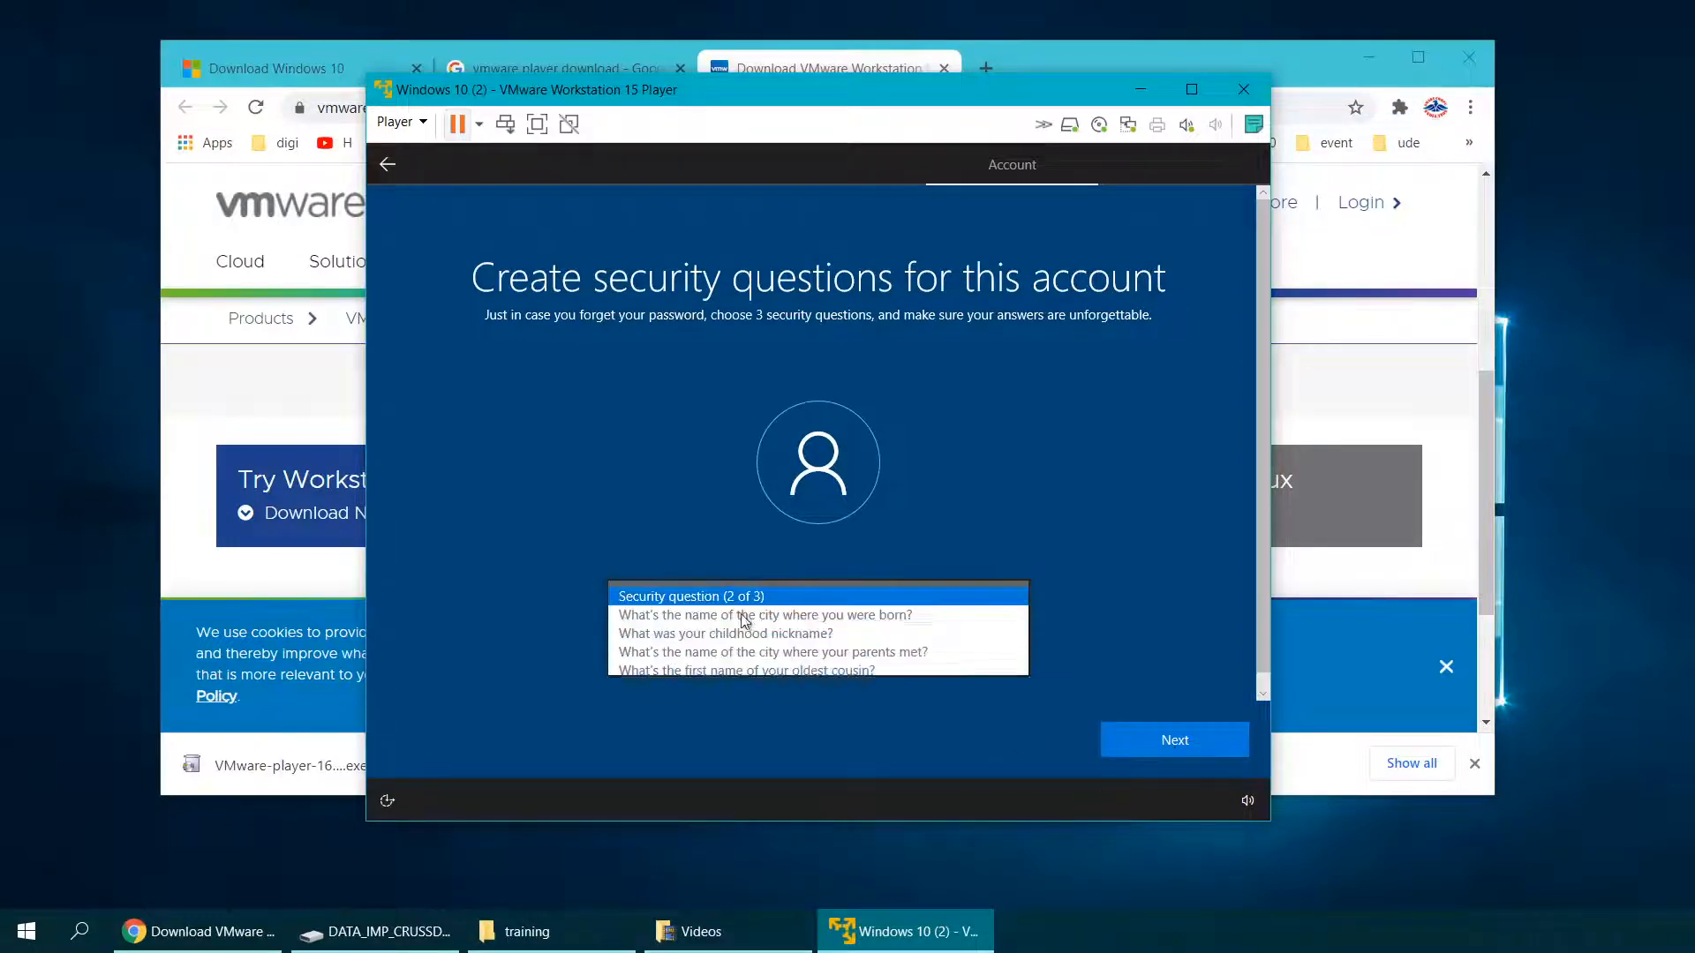
{"action": "left_click", "coordinate": [715, 617]}
{"action": "left_click", "coordinate": [707, 660]}
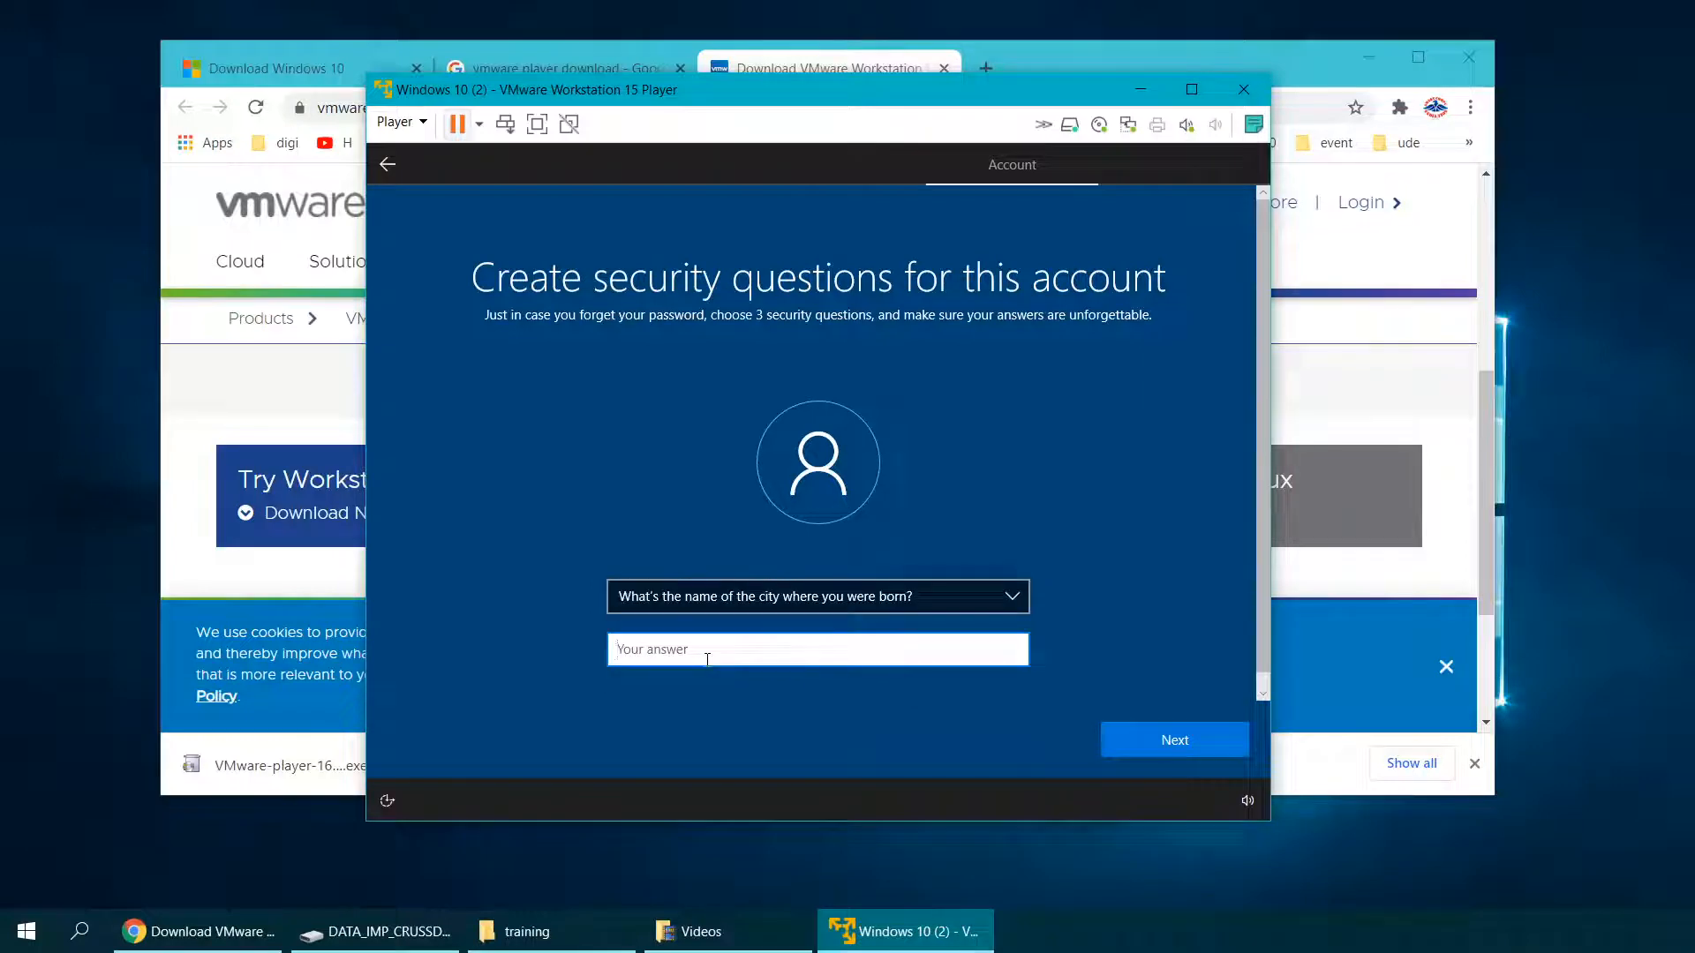
{"action": "type", "text": "admin2"}
{"action": "left_click", "coordinate": [1149, 731]}
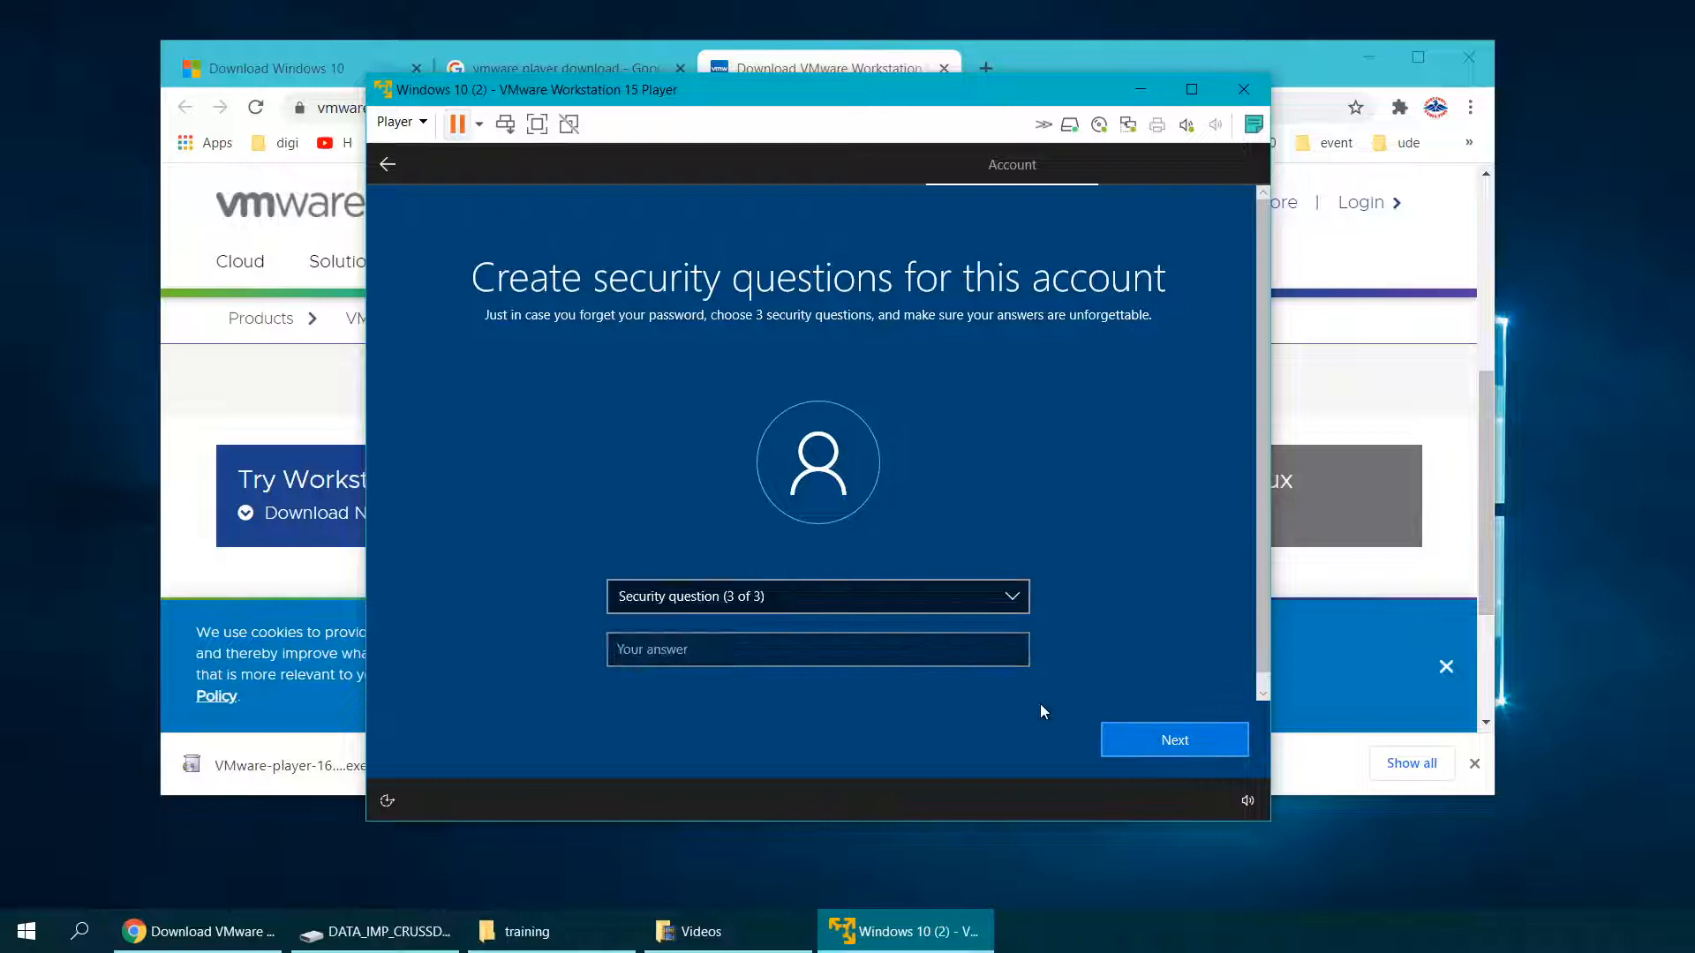
Step: Choose the oldest cousin security question, type its answer, and submit
{"action": "left_click", "coordinate": [829, 609]}
{"action": "left_click", "coordinate": [777, 644]}
{"action": "left_click", "coordinate": [715, 654]}
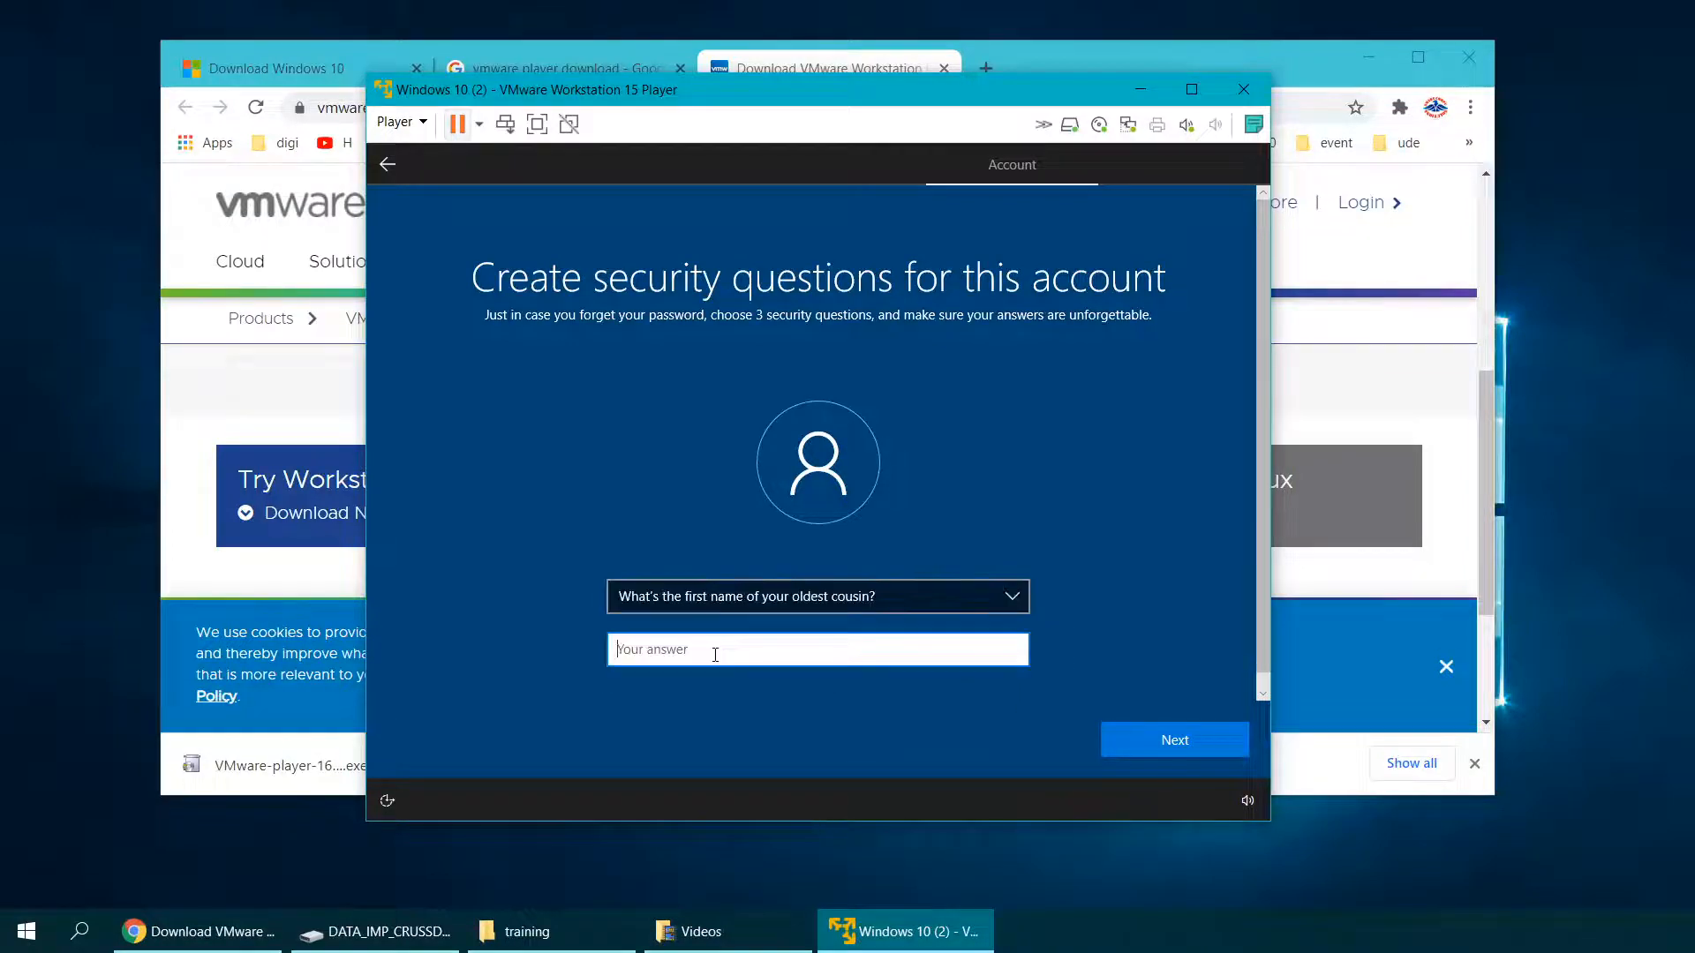
{"action": "type", "text": "admin3"}
{"action": "left_click", "coordinate": [1164, 739]}
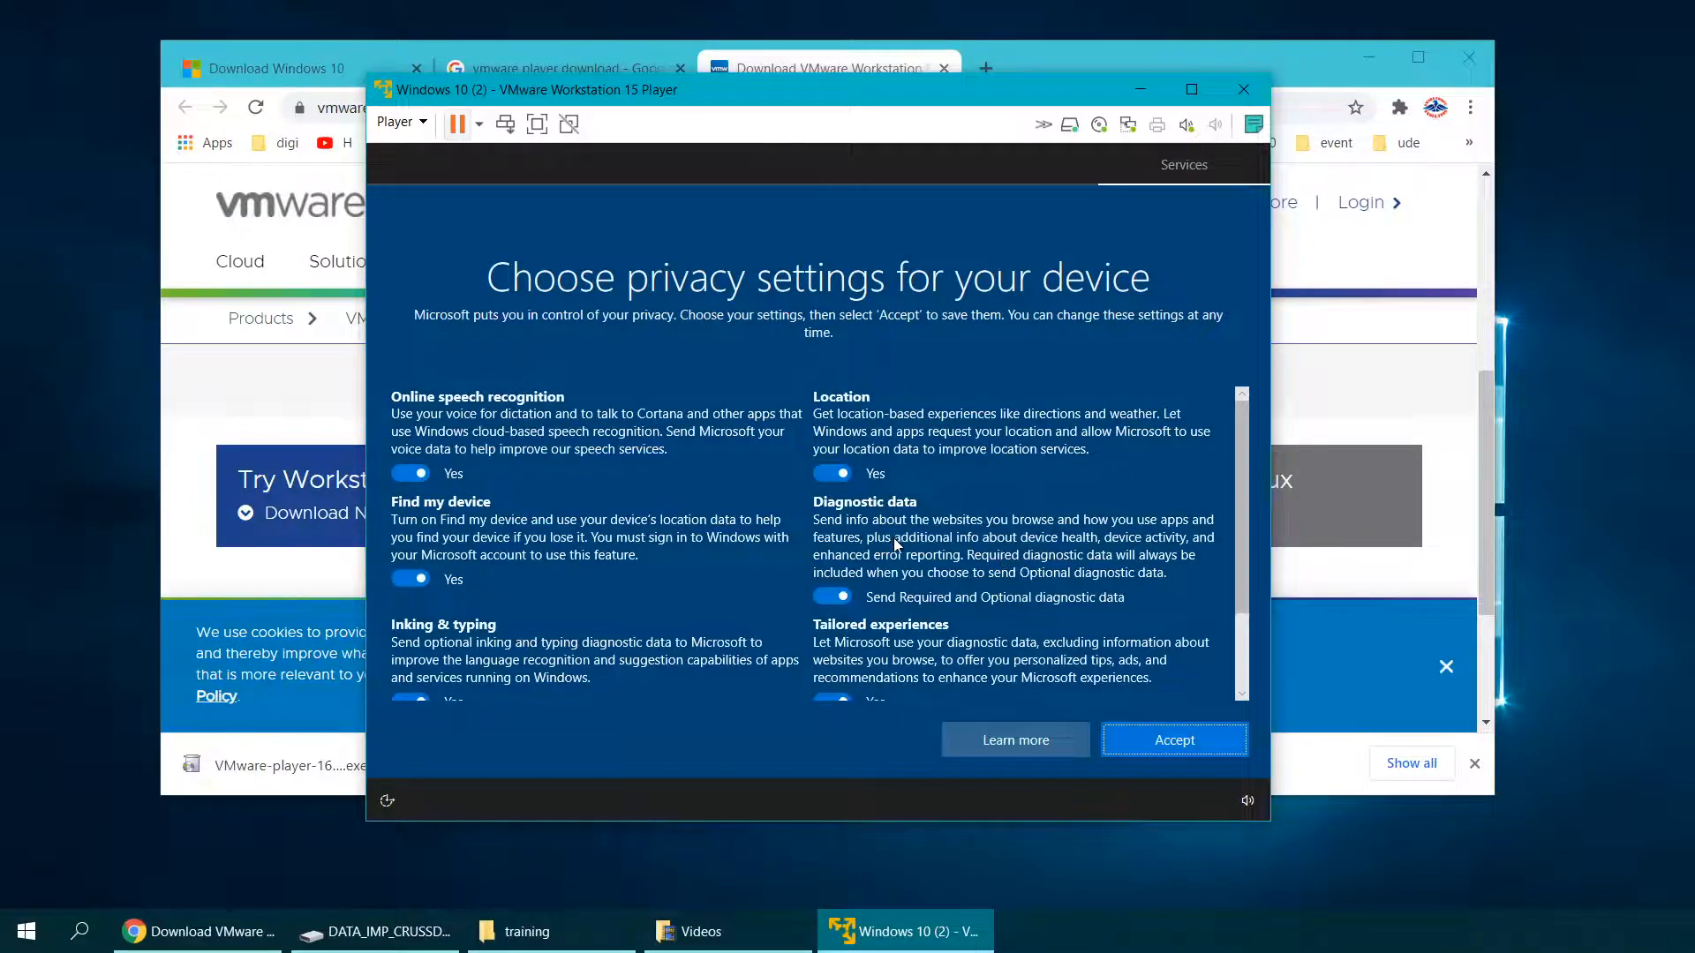
Step: Turn off online speech recognition, Find my device, inking and typing diagnostics, and Advertising ID
{"action": "left_click", "coordinate": [410, 474]}
{"action": "left_click", "coordinate": [410, 596]}
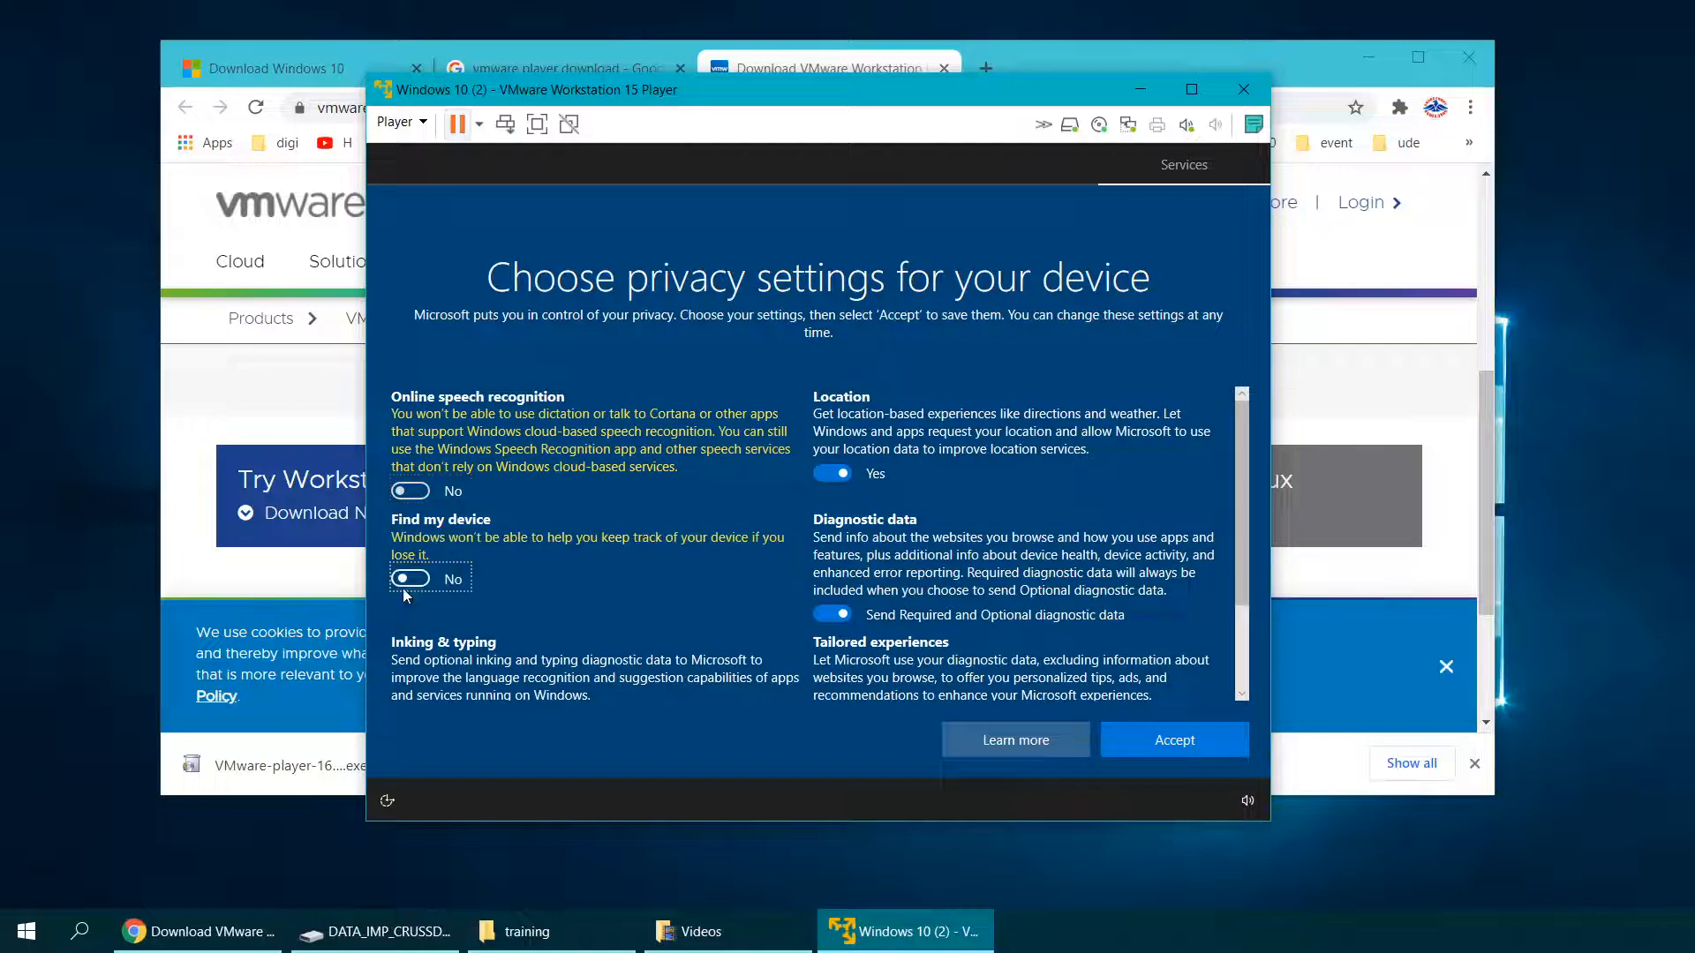
{"action": "scroll", "coordinate": [402, 588], "scroll_direction": "down", "scroll_amount": 1}
{"action": "left_click", "coordinate": [411, 626]}
{"action": "scroll", "coordinate": [543, 573], "scroll_direction": "down", "scroll_amount": 1}
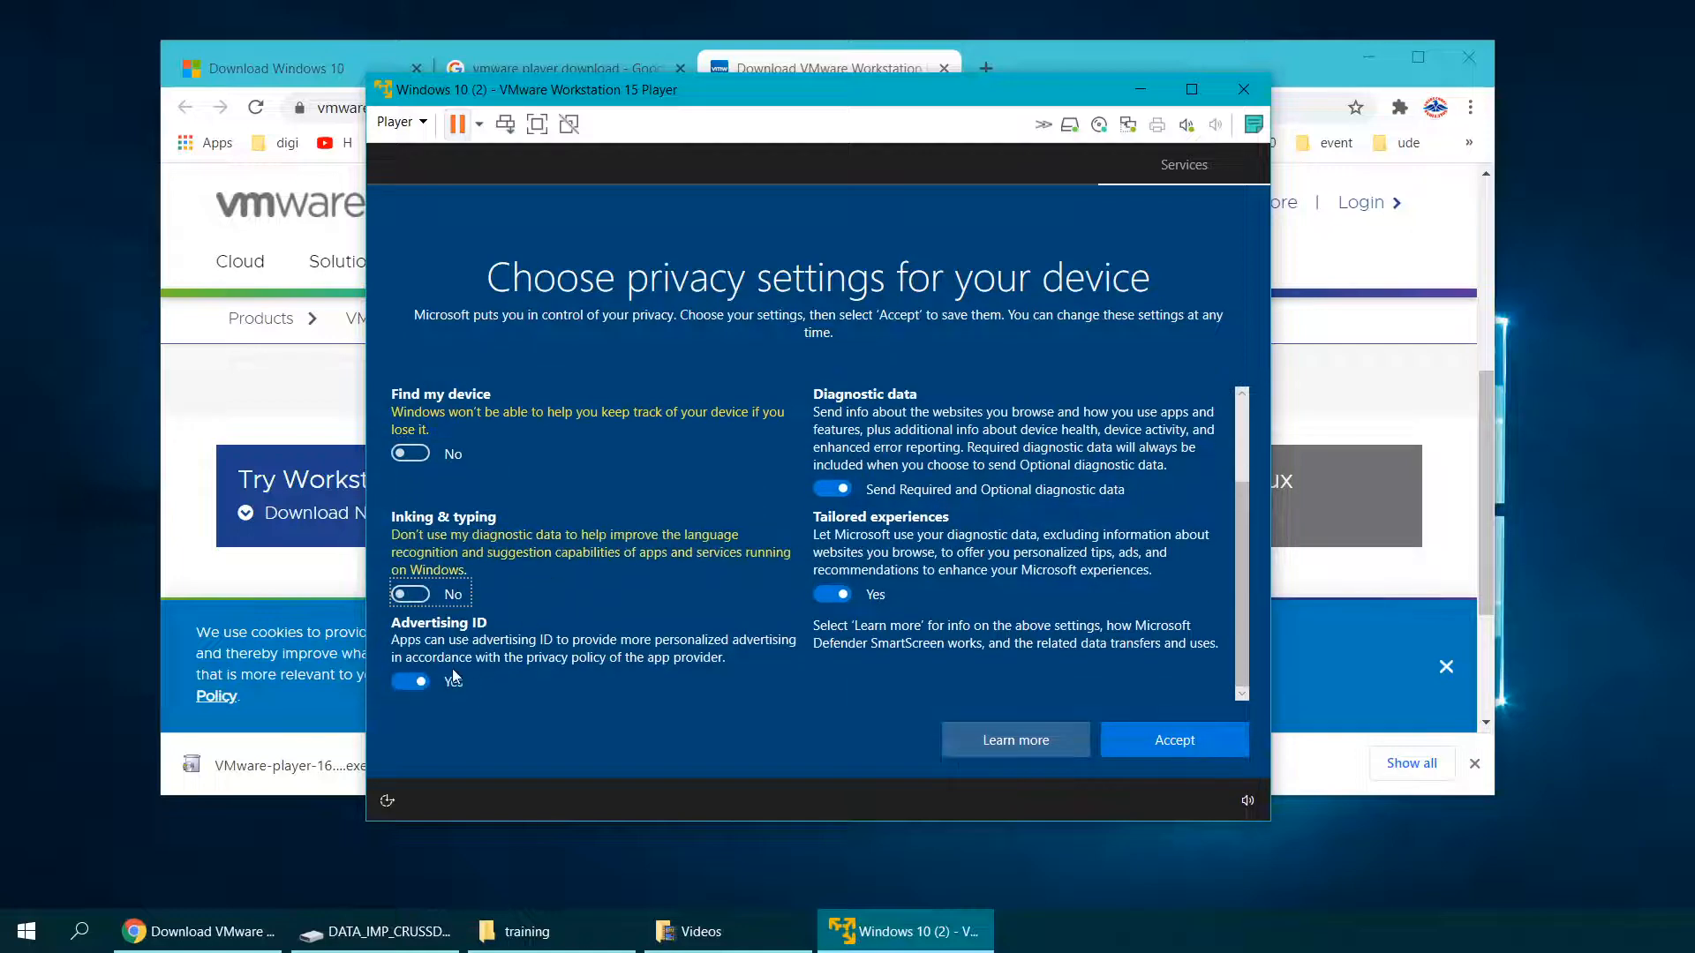
{"action": "left_click", "coordinate": [411, 682]}
Step: Turn off location and tailored experiences, set diagnostics to Required only, and accept
{"action": "scroll", "coordinate": [834, 506], "scroll_direction": "up", "scroll_amount": 2}
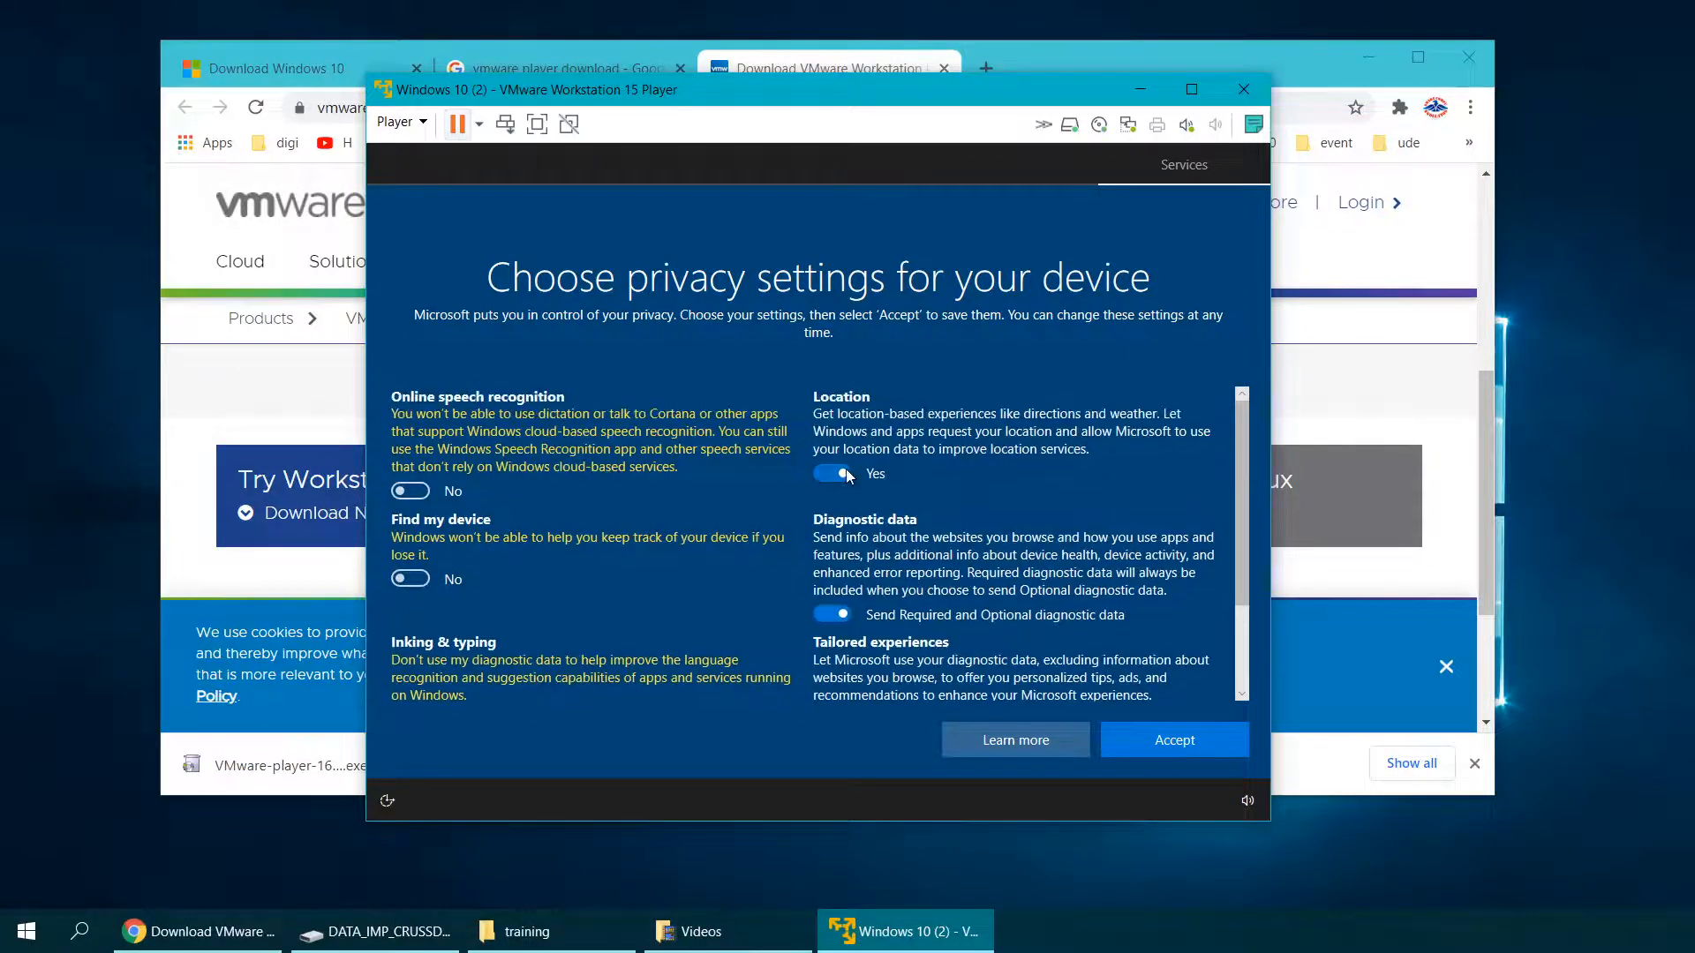
{"action": "left_click", "coordinate": [843, 473]}
{"action": "scroll", "coordinate": [846, 494], "scroll_direction": "down", "scroll_amount": 1}
{"action": "left_click", "coordinate": [838, 522]}
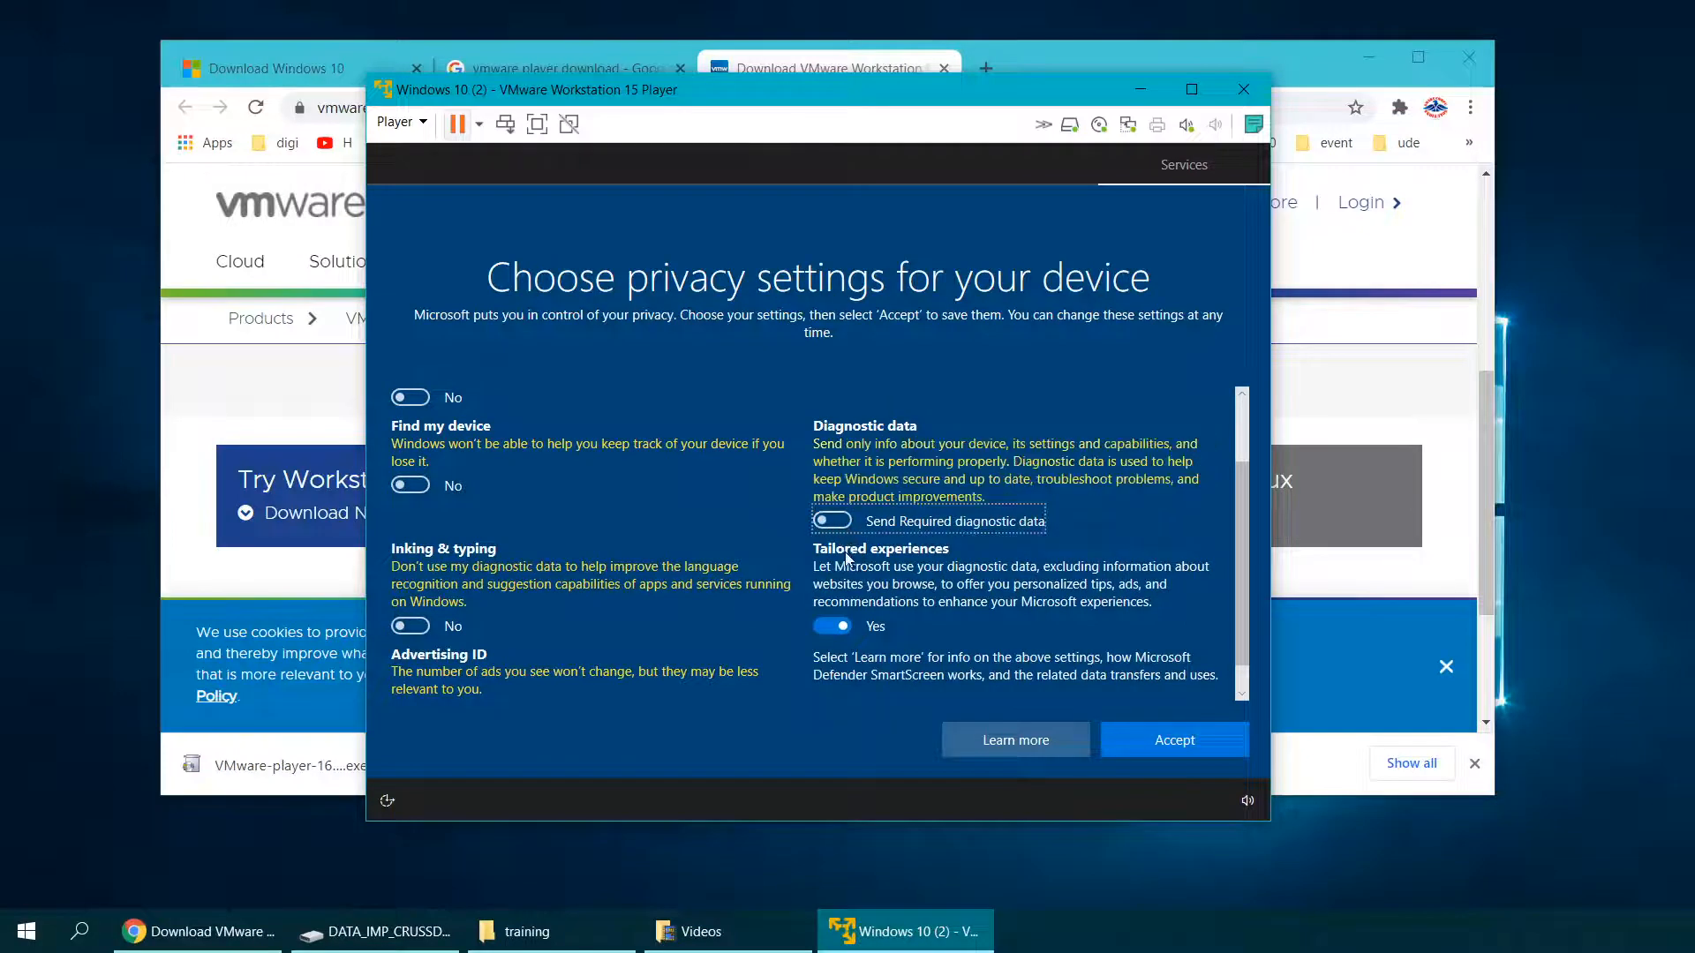
{"action": "scroll", "coordinate": [845, 558], "scroll_direction": "down", "scroll_amount": 1}
{"action": "left_click", "coordinate": [833, 577]}
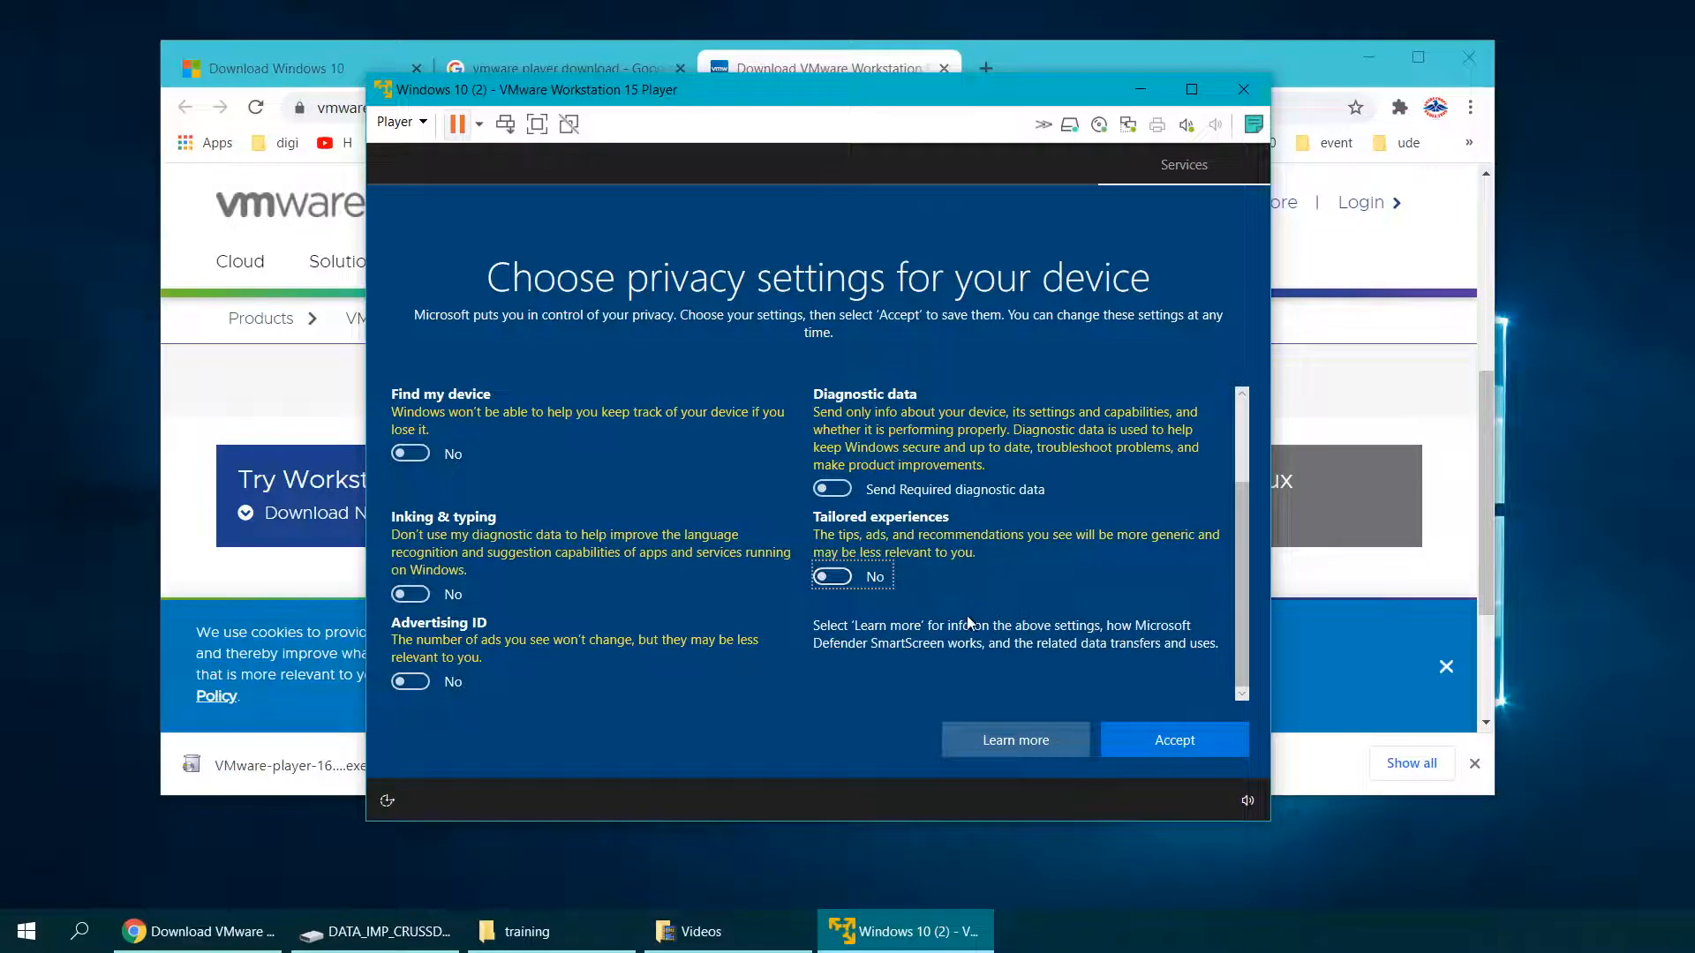
{"action": "left_click", "coordinate": [1160, 747]}
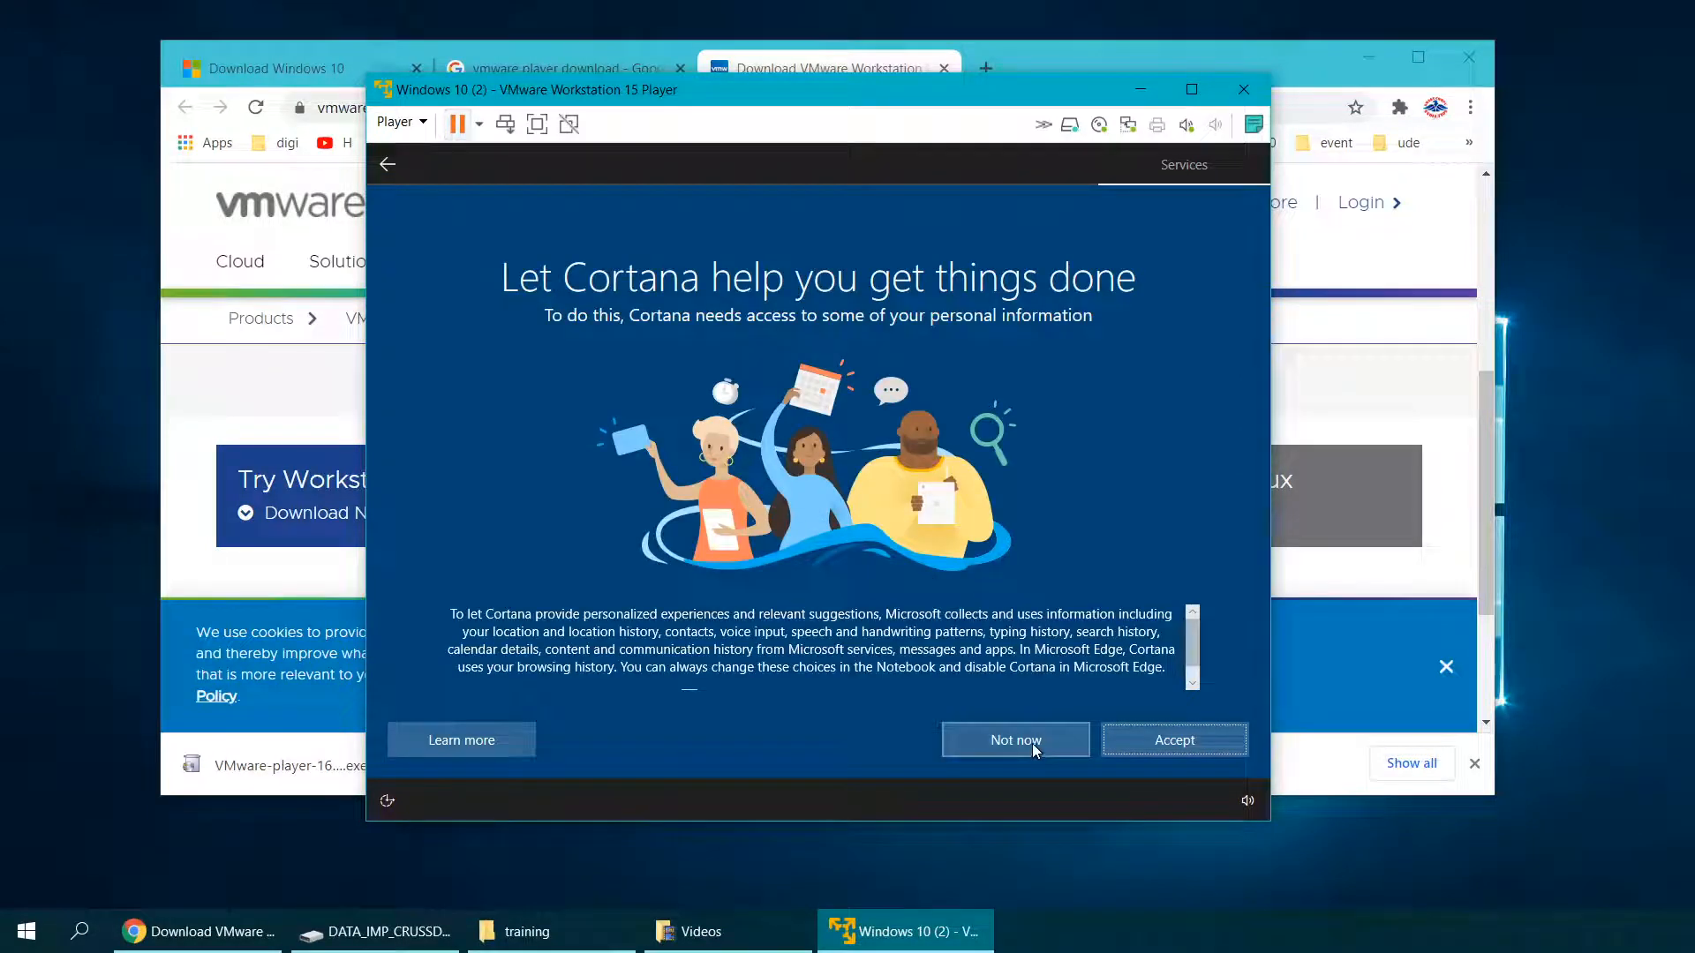
Step: Decline Cortana with Not now and let Windows load the desktop
{"action": "left_click", "coordinate": [1035, 748]}
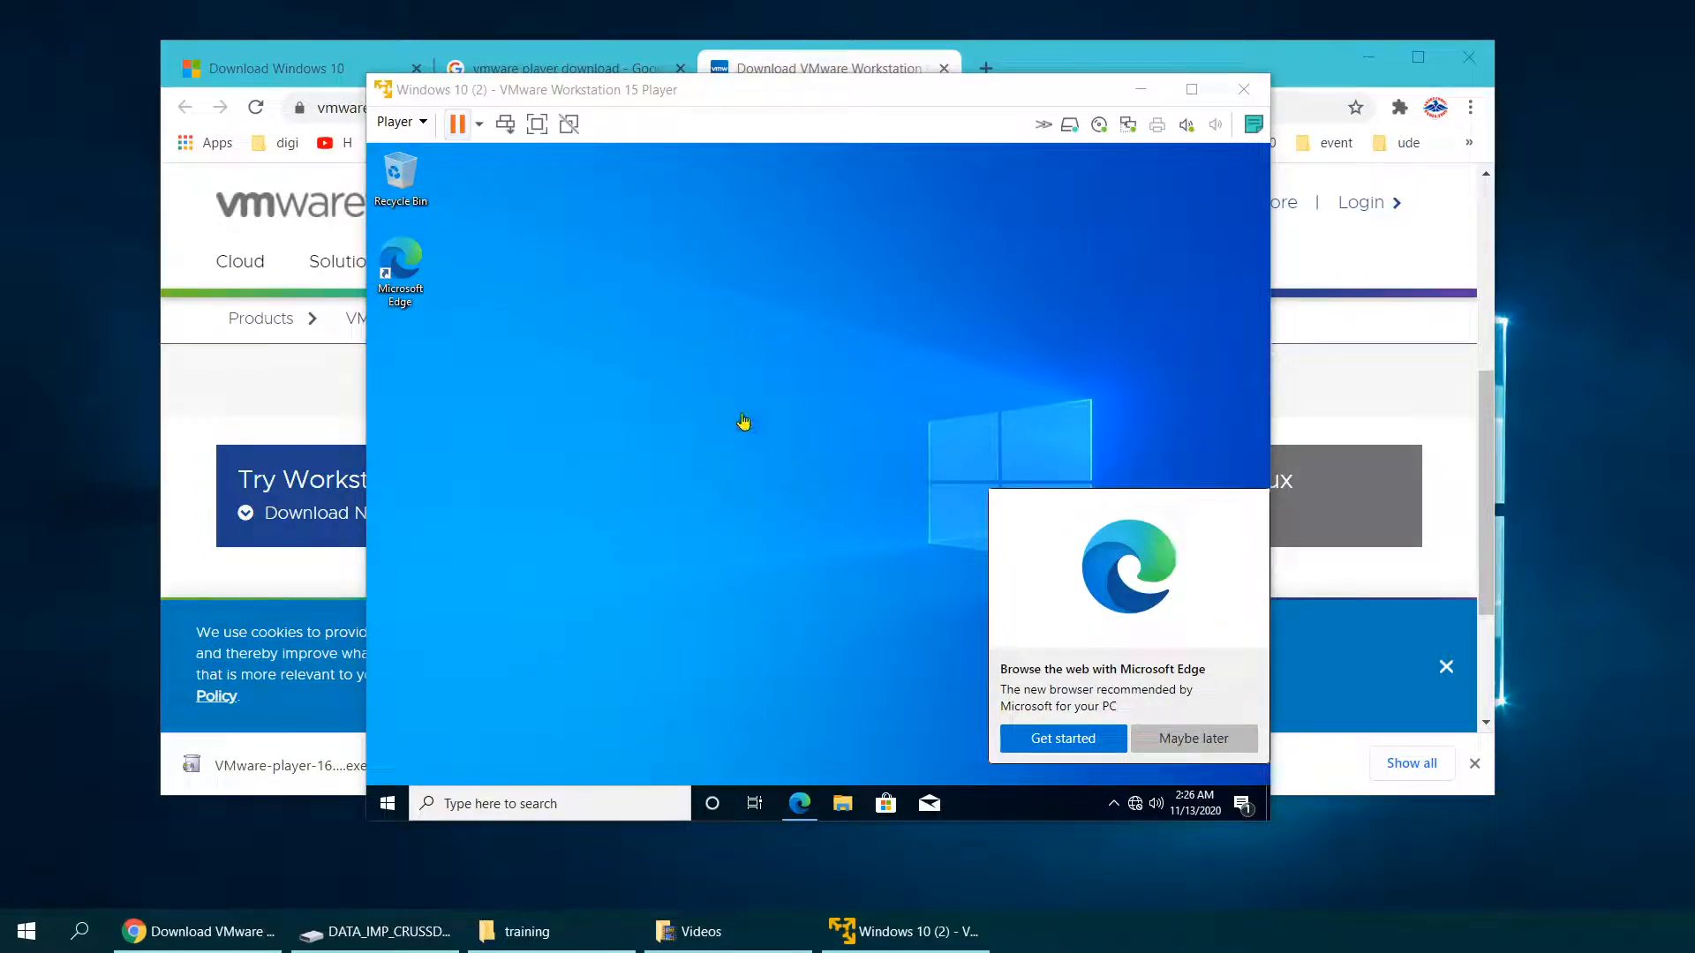
Step: Dismiss the Microsoft Edge suggestion and show This PC in File Explorer
{"action": "left_click", "coordinate": [601, 369]}
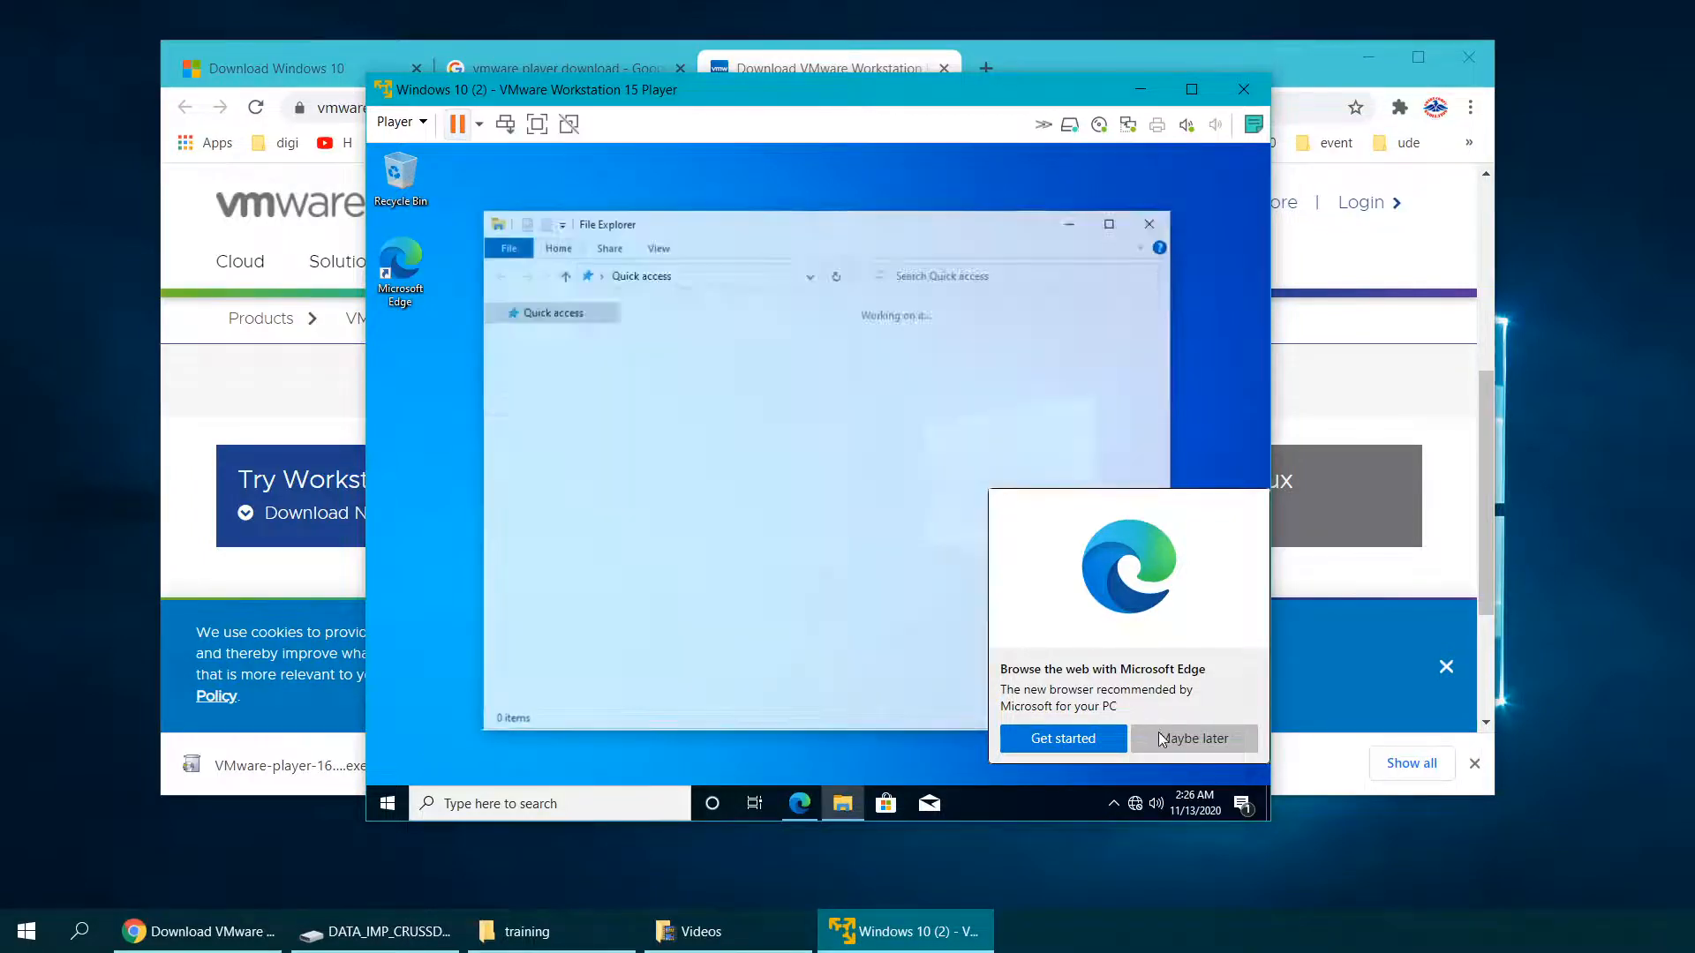
{"action": "left_click", "coordinate": [1184, 736]}
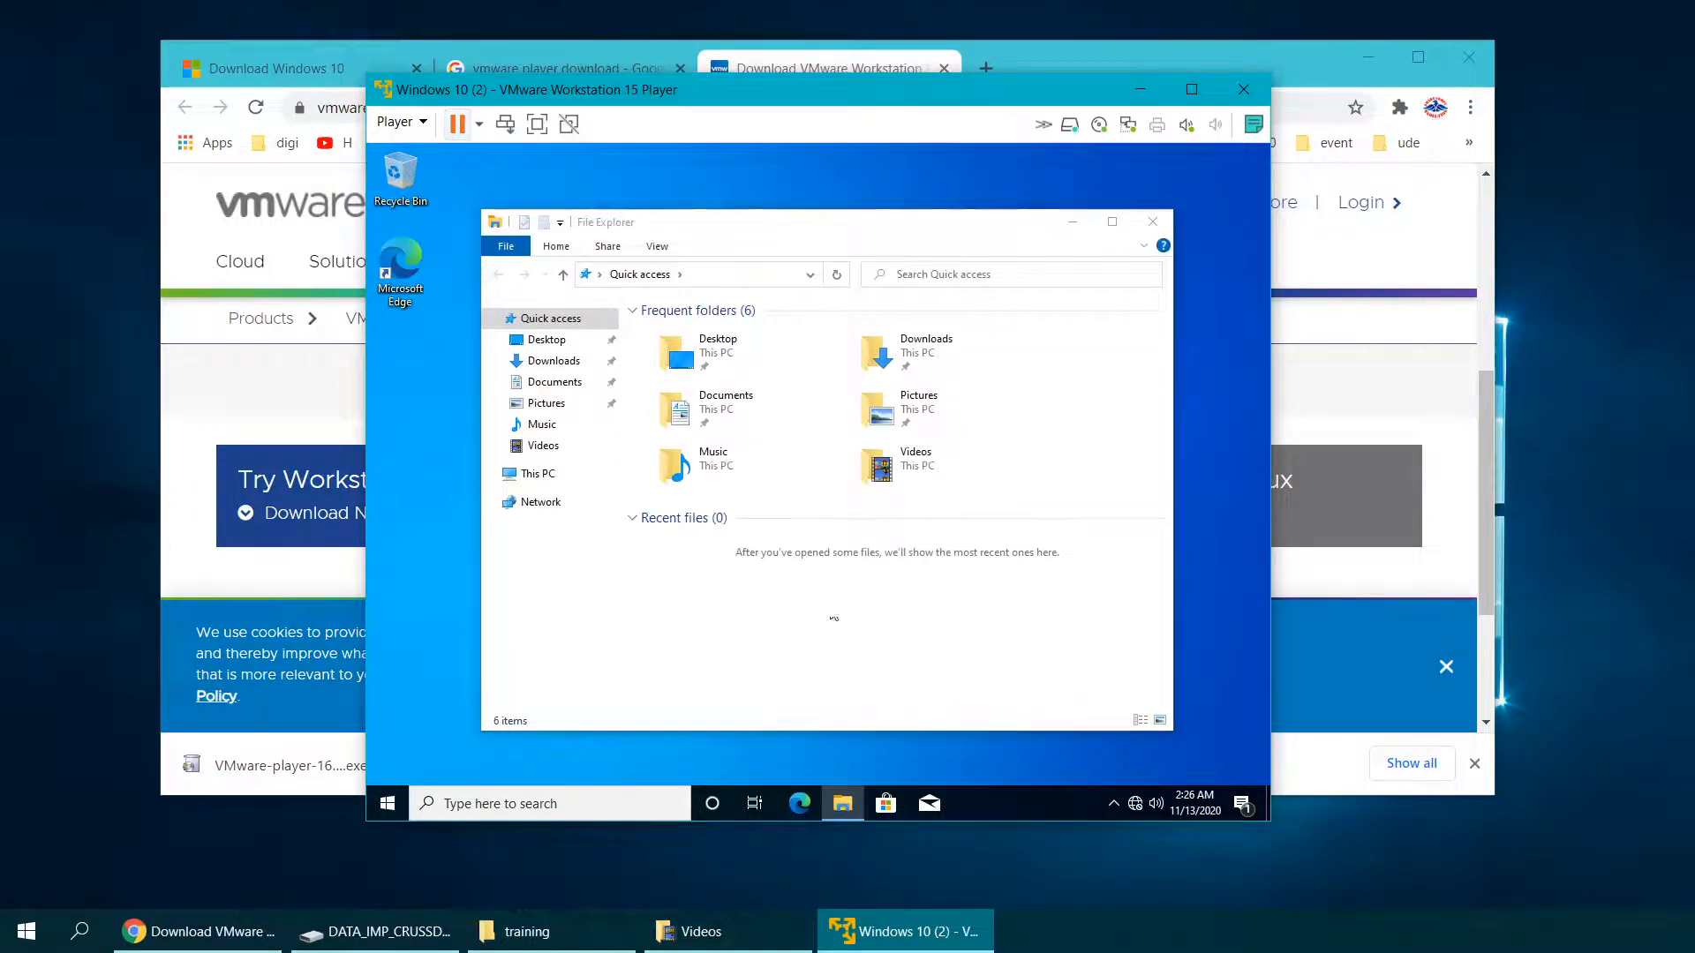
{"action": "left_click", "coordinate": [536, 475]}
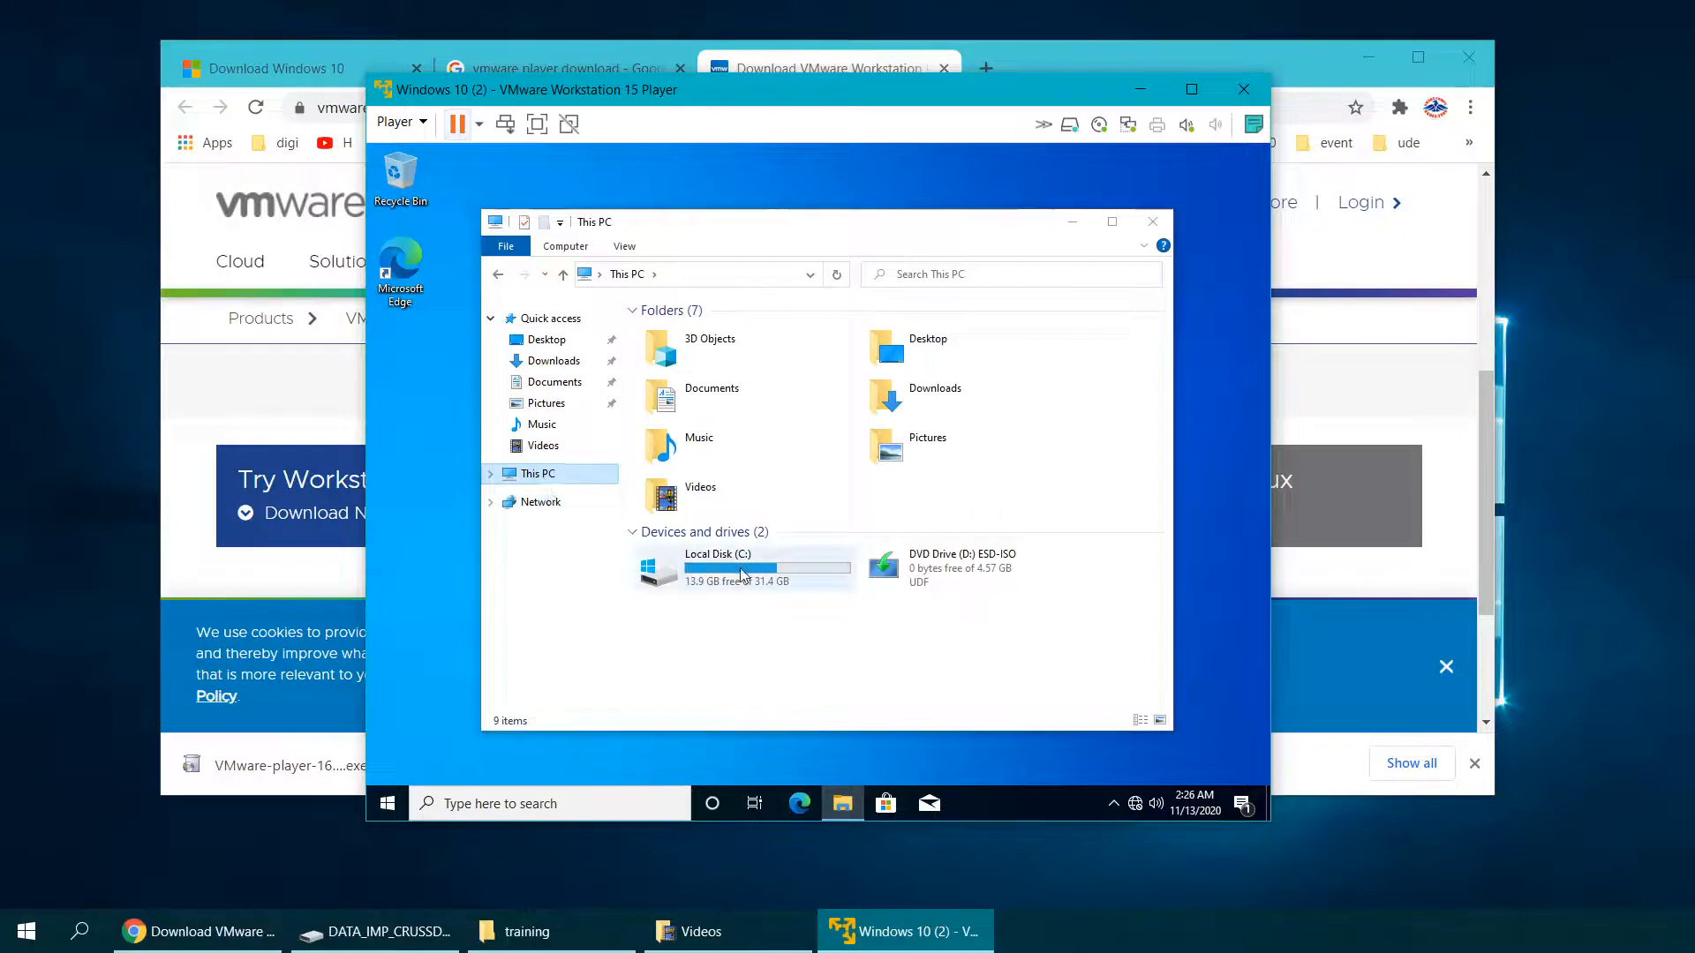
Step: Check Local Disk (C:) properties showing 13.9 GB free of 31.4 GB, then cancel
{"action": "left_click", "coordinate": [741, 575]}
{"action": "right_click", "coordinate": [741, 575]}
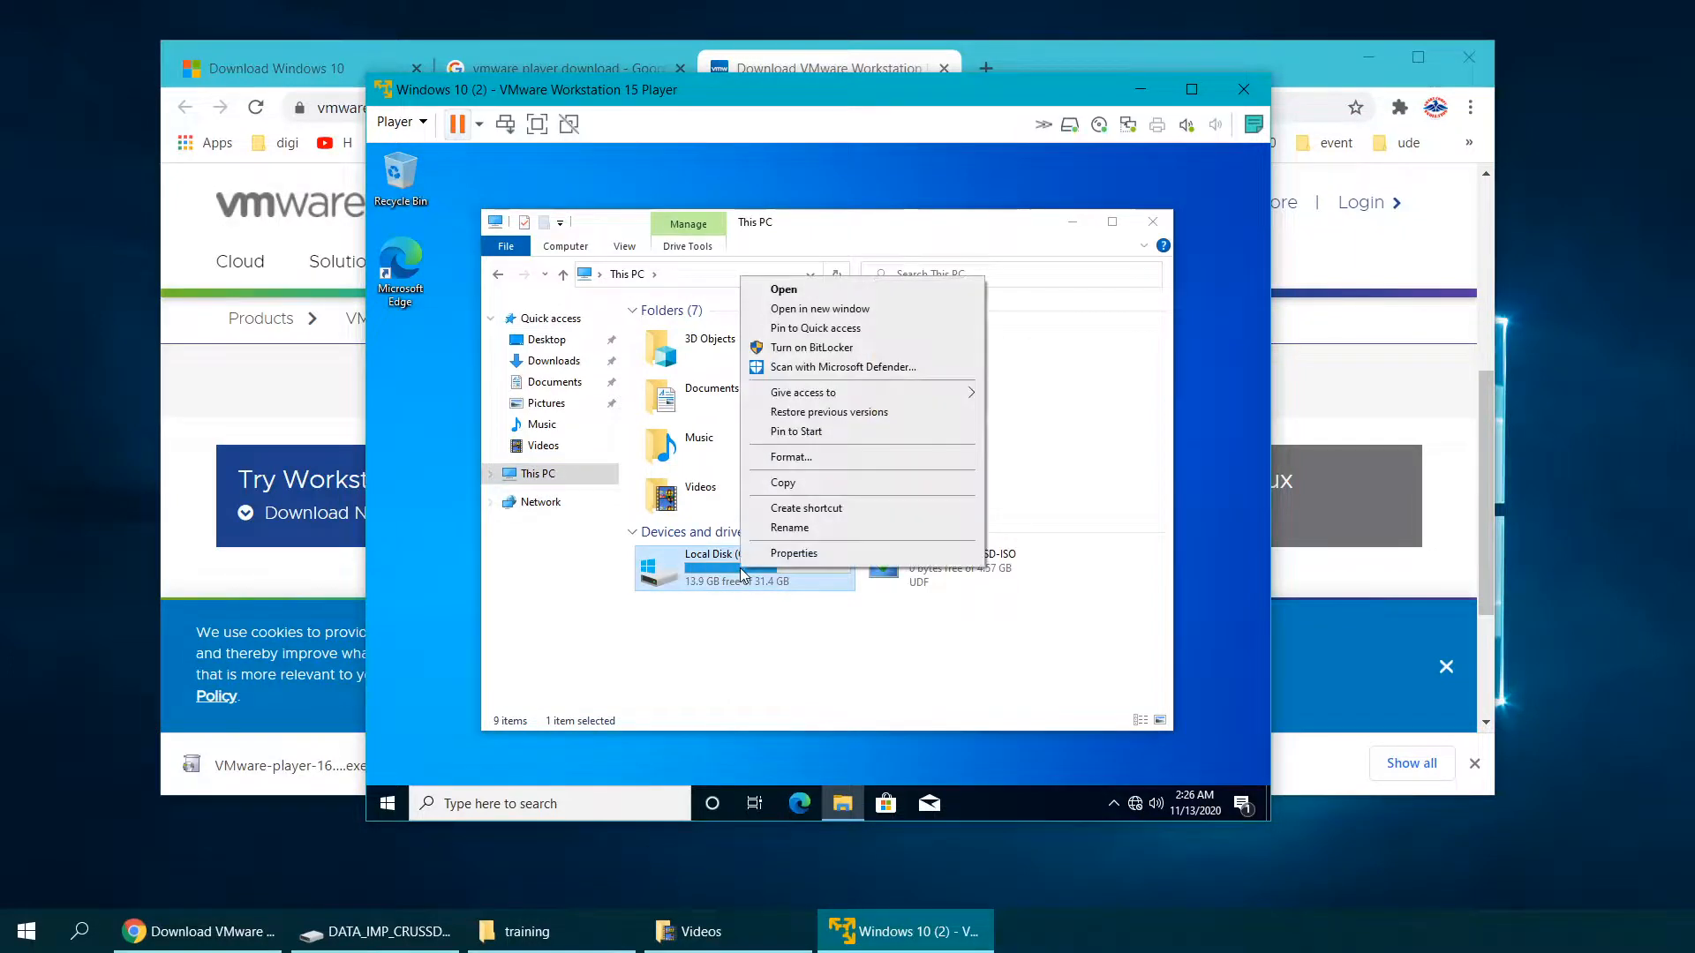
{"action": "left_click", "coordinate": [794, 555]}
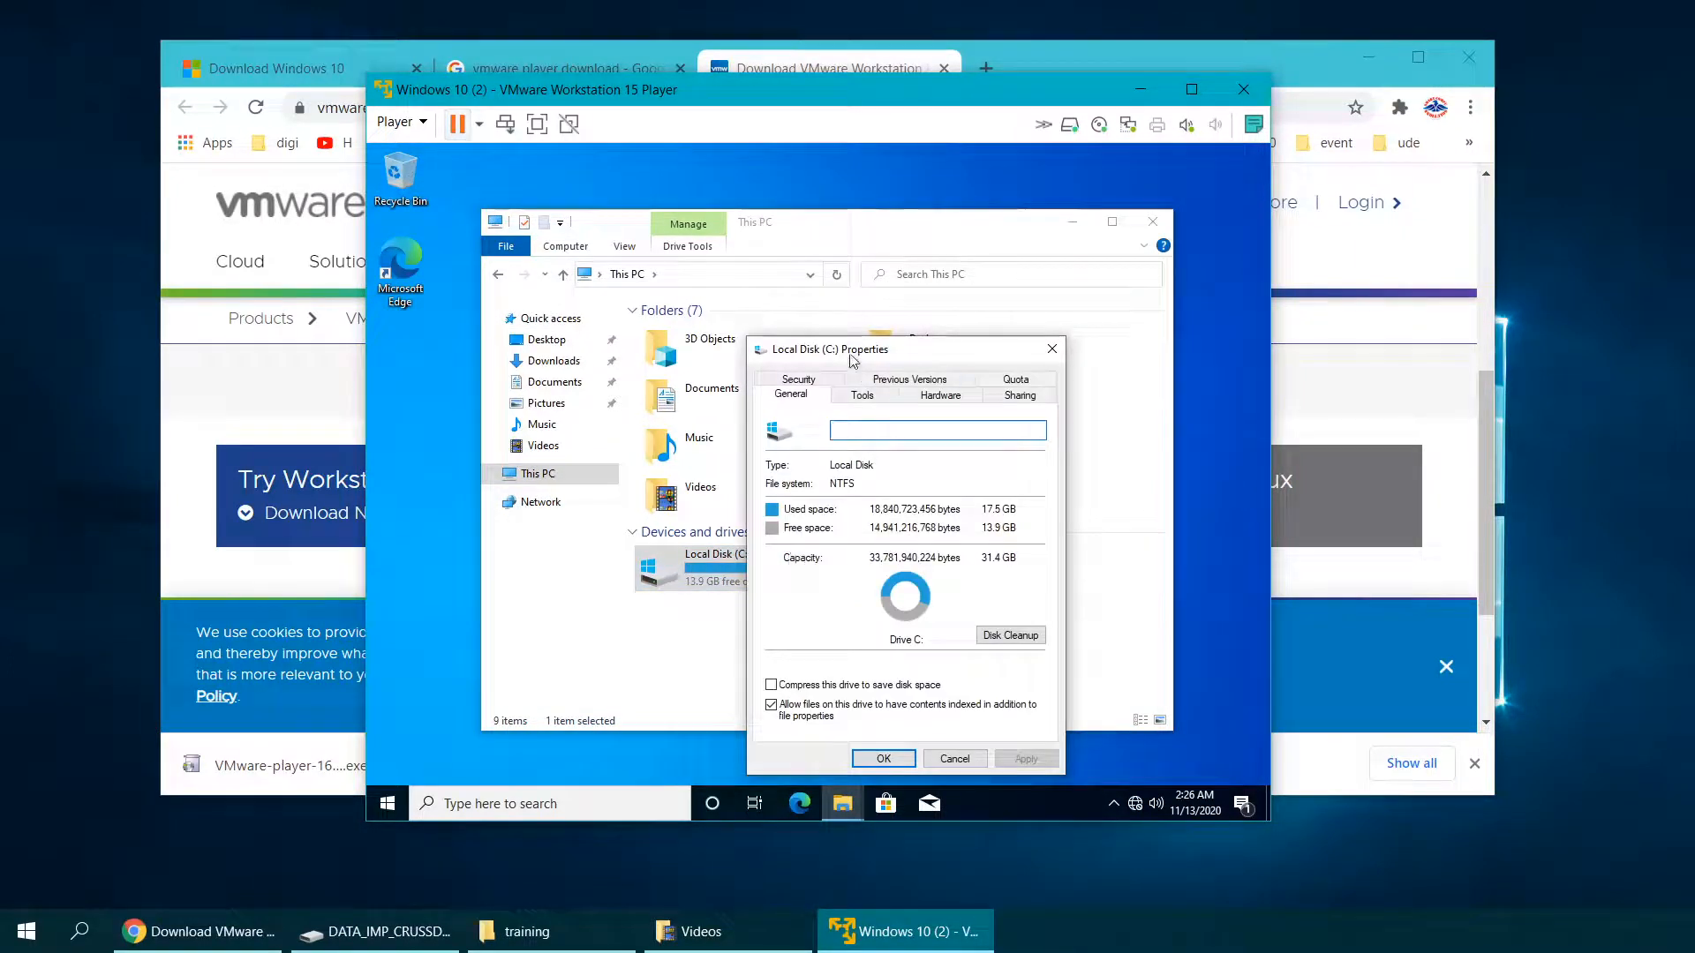
{"action": "left_click_drag", "start_coordinate": [851, 350], "coordinate": [734, 295]}
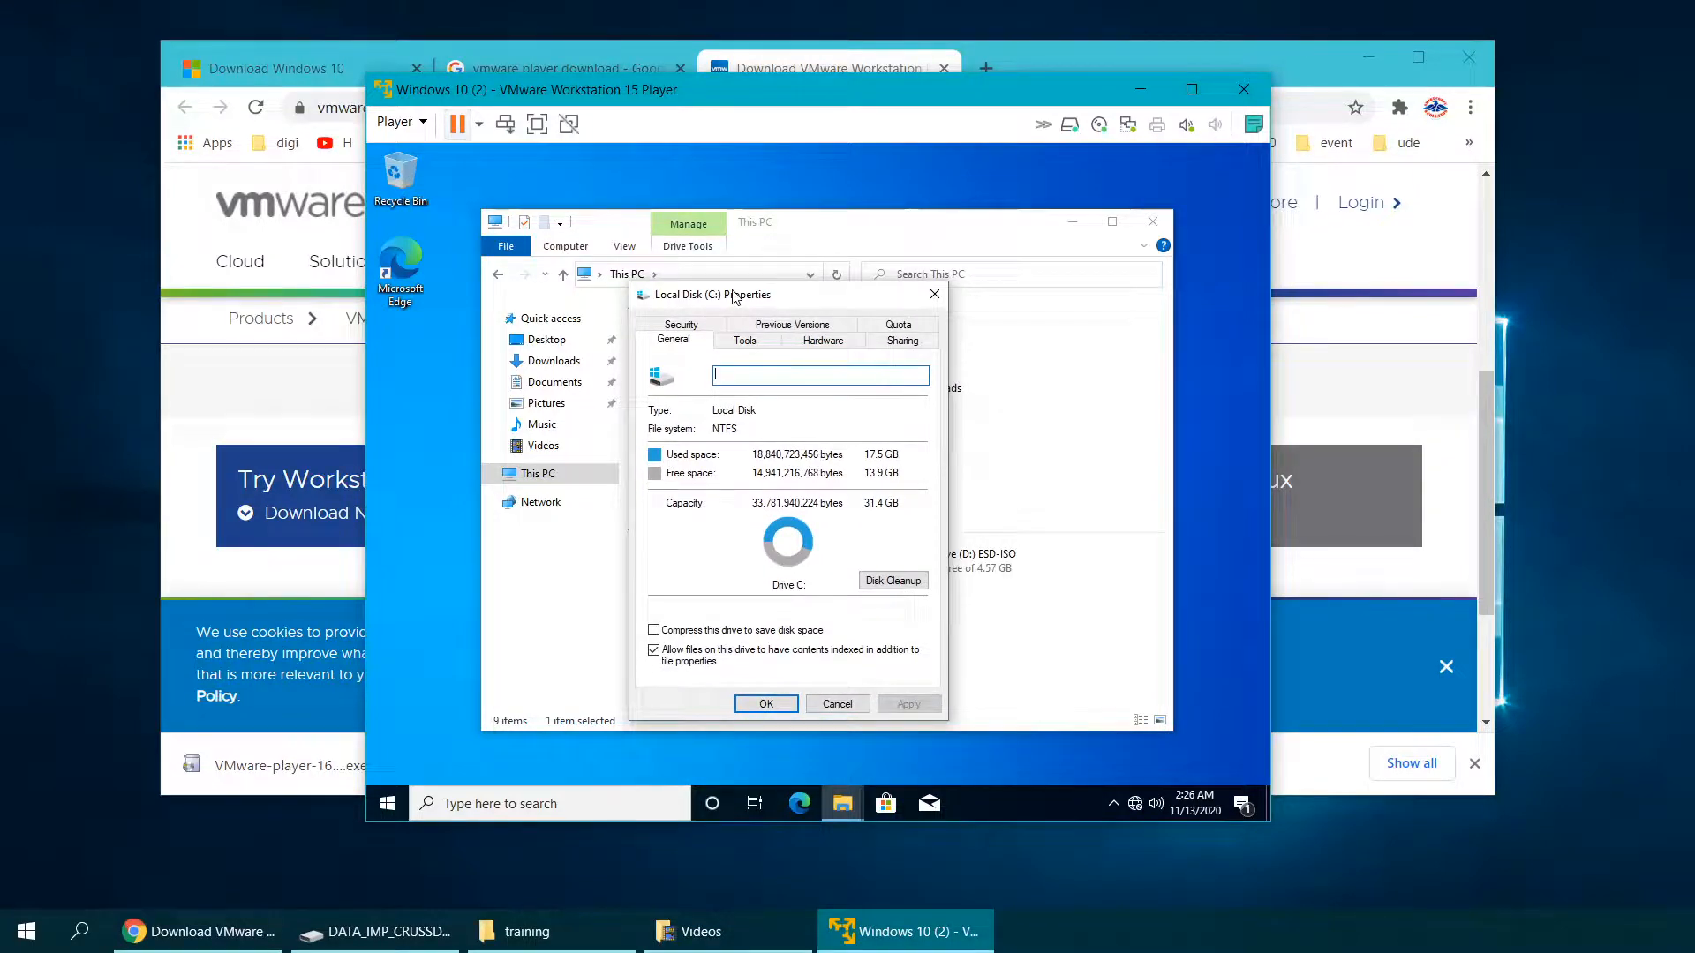
{"action": "left_click_drag", "start_coordinate": [732, 295], "coordinate": [726, 226]}
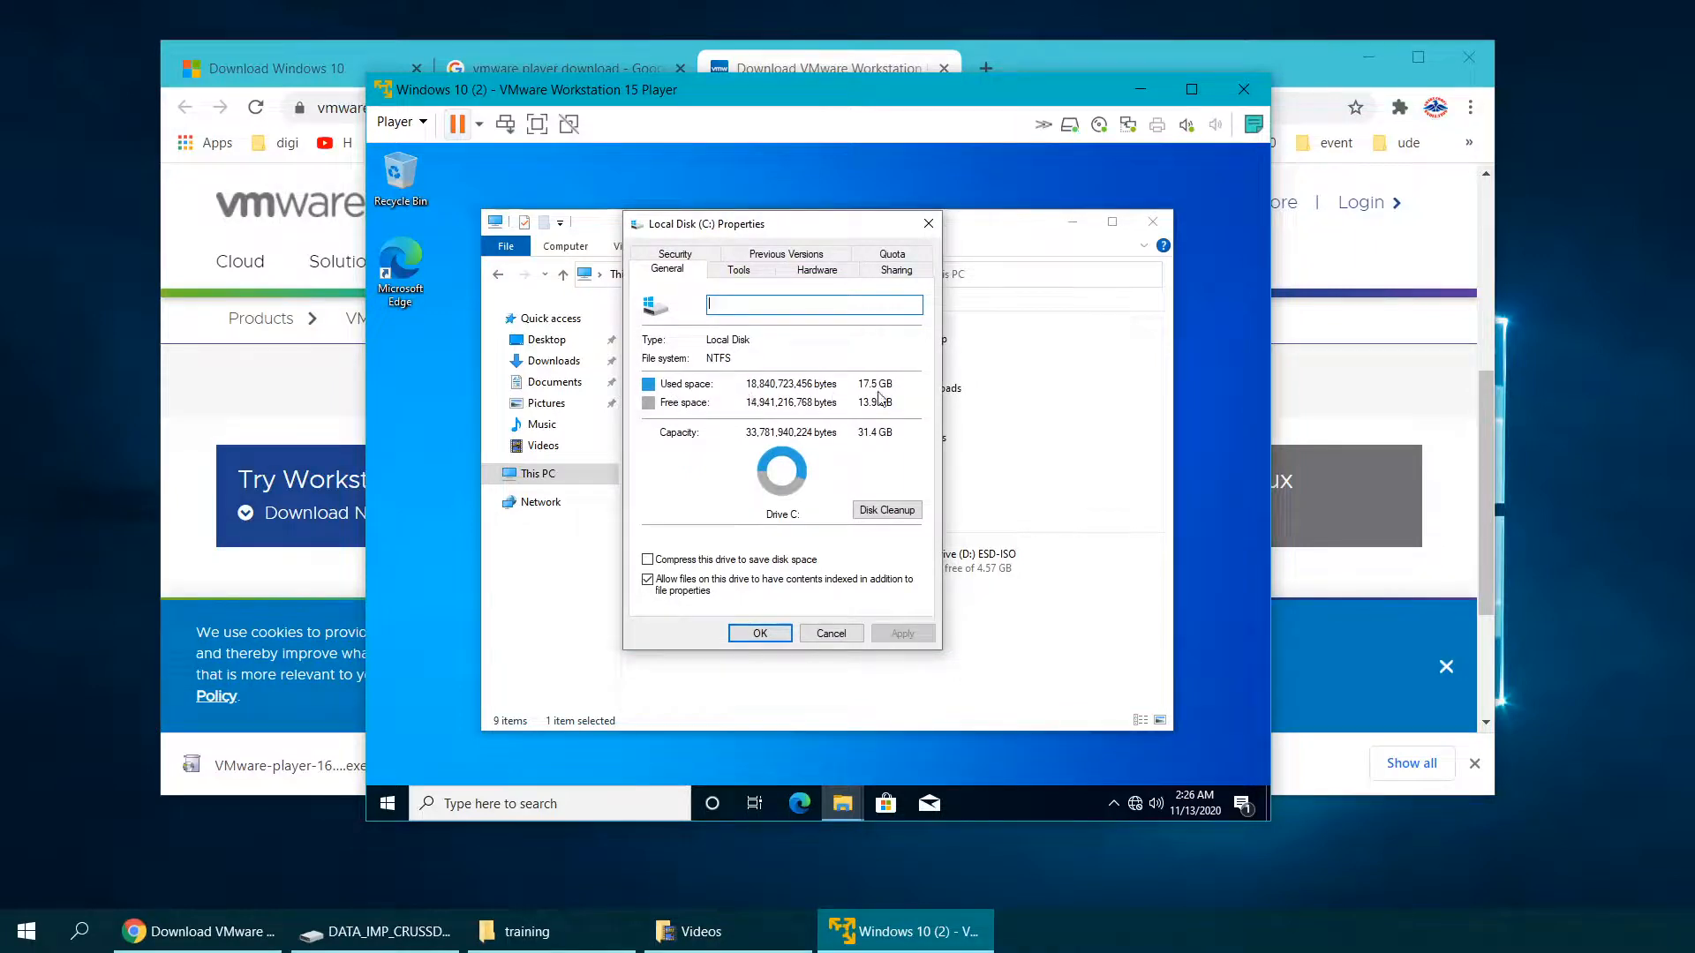
{"action": "left_click", "coordinate": [831, 634]}
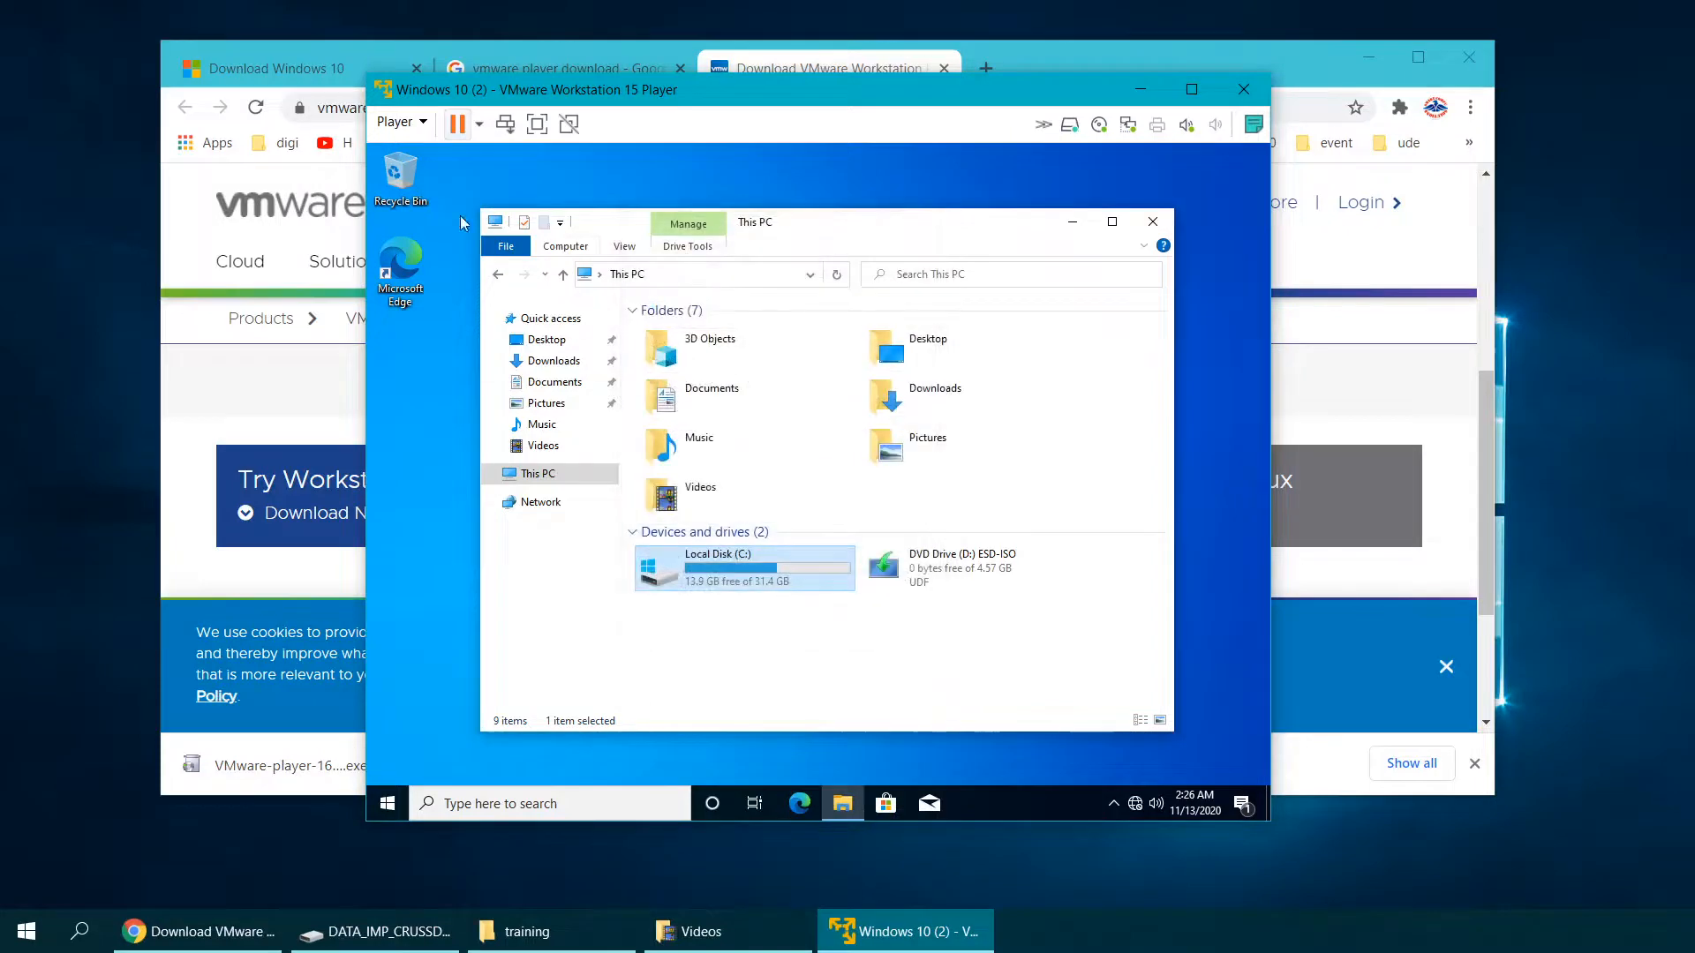
Step: Open the system About page from This PC's Properties
{"action": "double_click", "coordinate": [402, 177]}
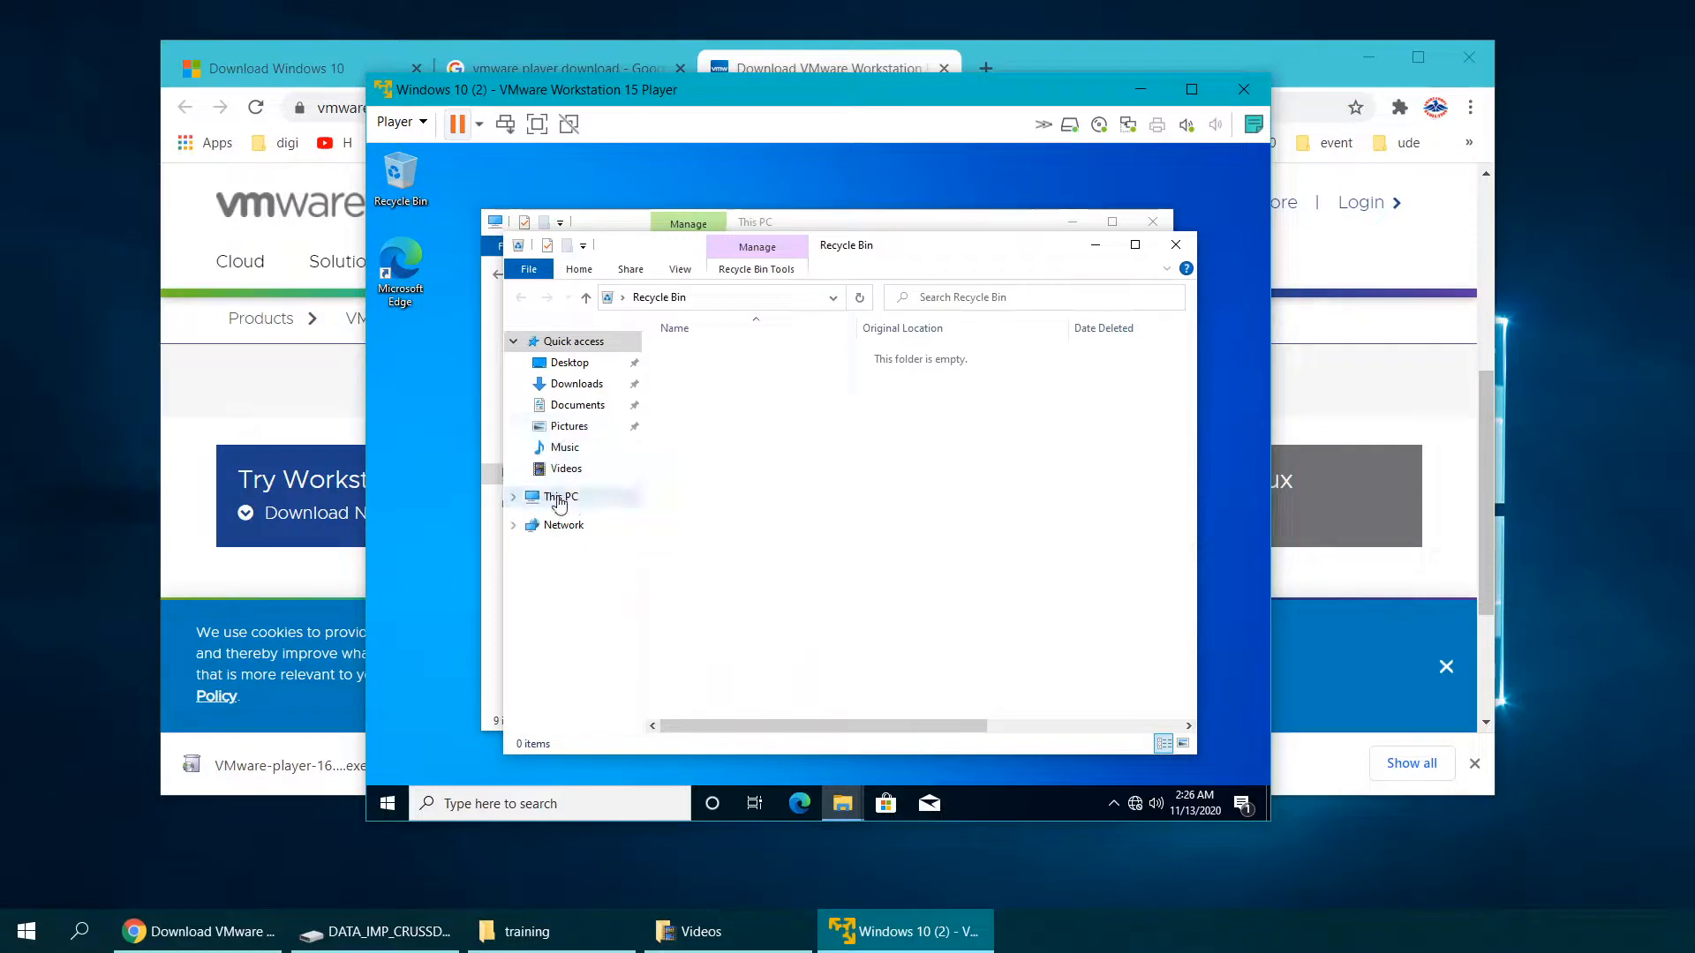
{"action": "right_click", "coordinate": [558, 502]}
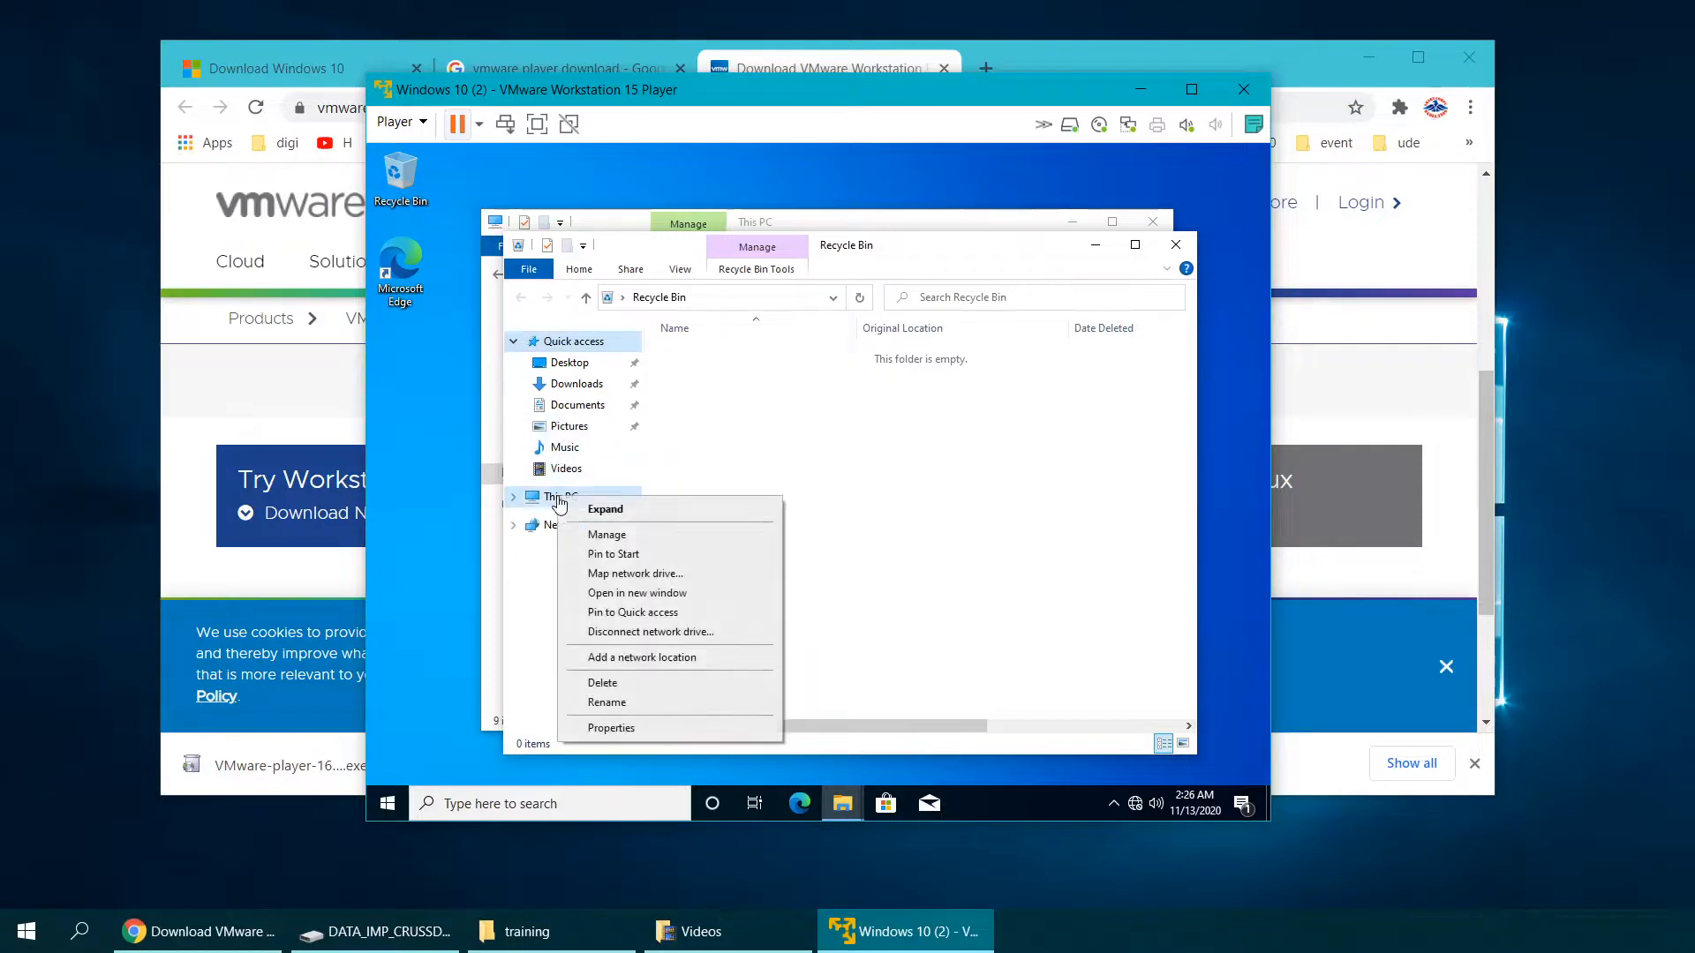
{"action": "left_click", "coordinate": [607, 728]}
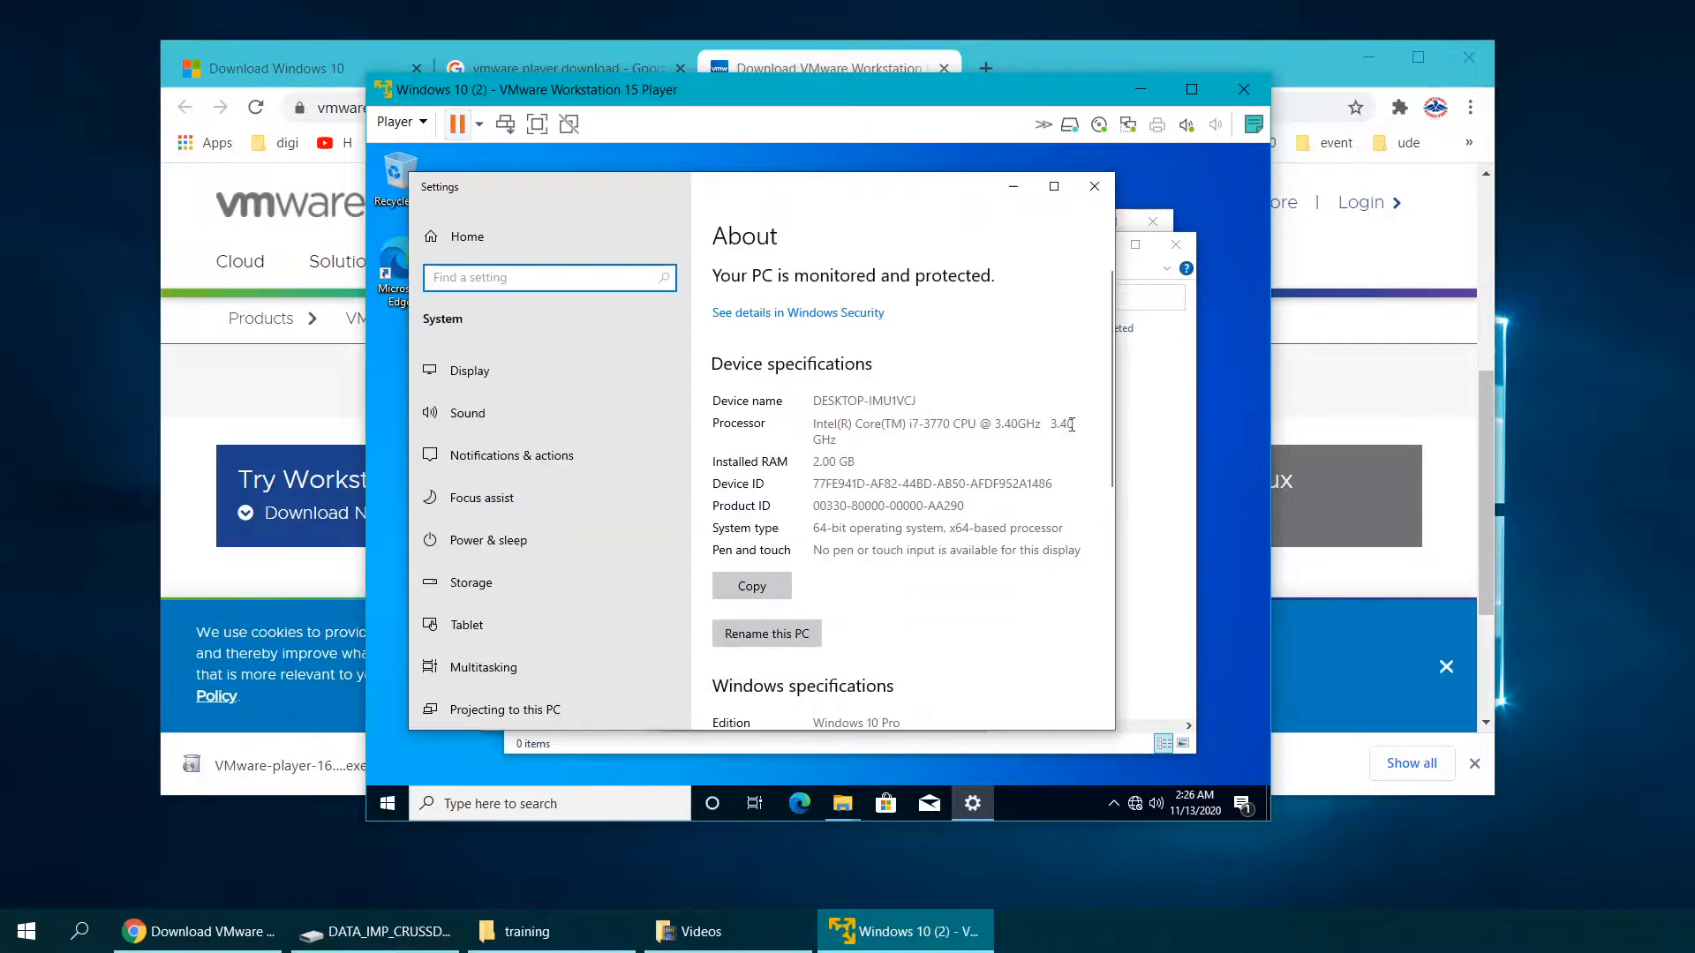
{"action": "left_click", "coordinate": [1167, 492]}
{"action": "right_click", "coordinate": [565, 499]}
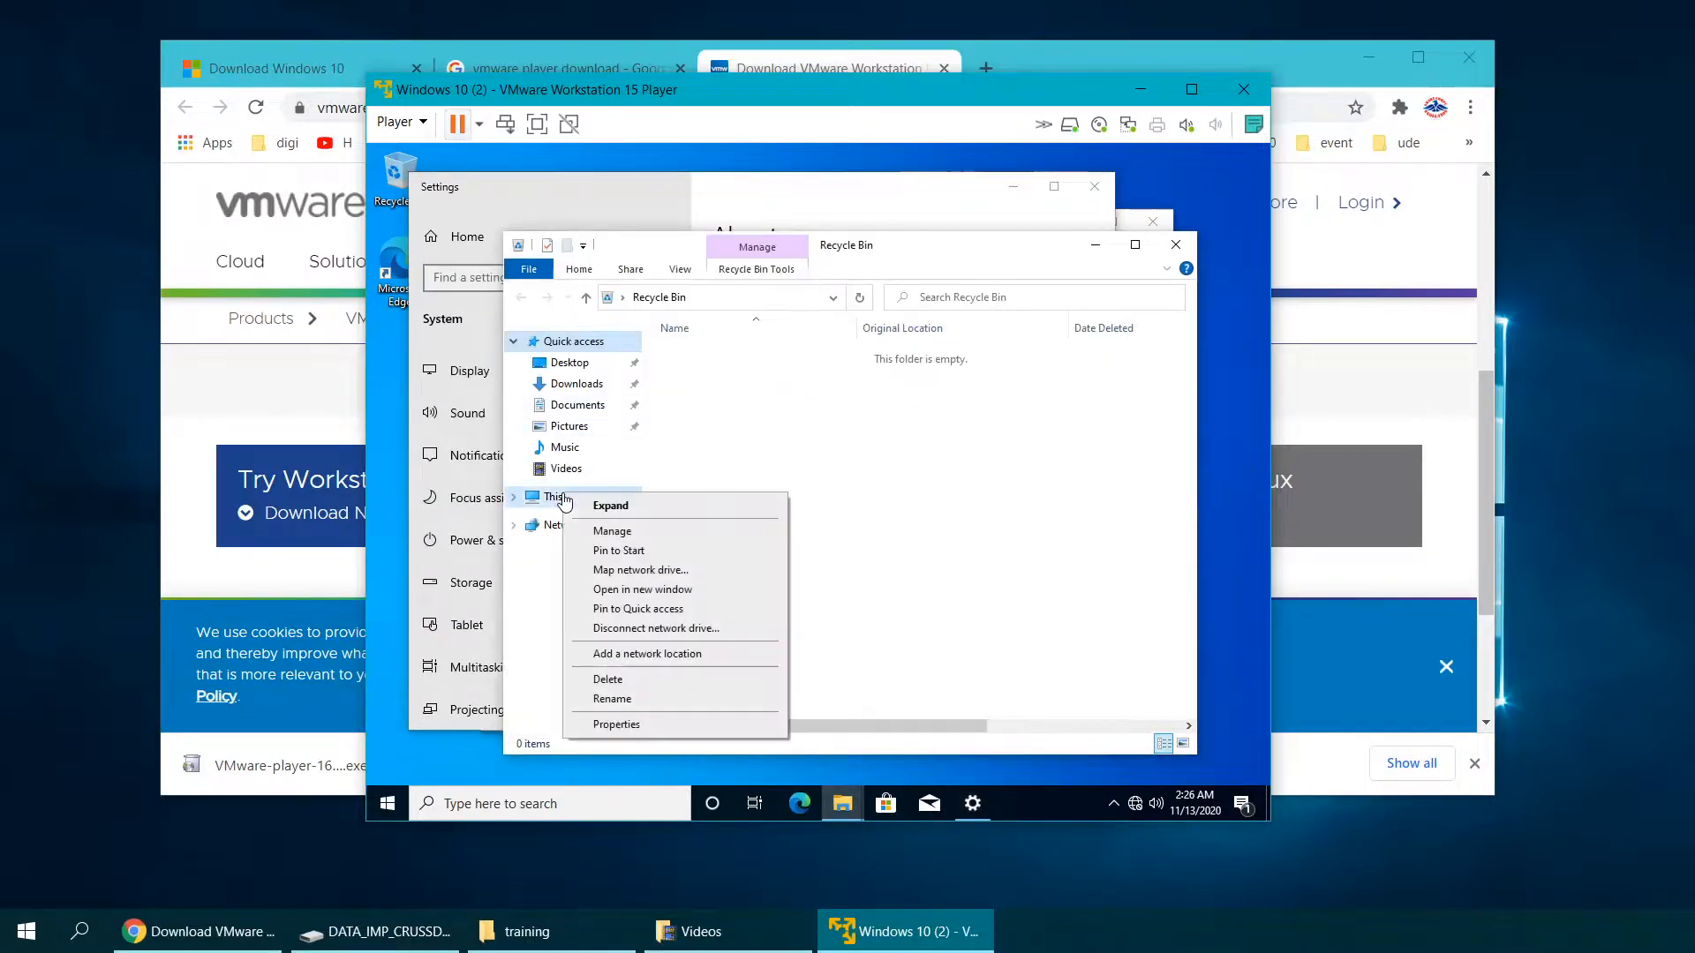
{"action": "left_click", "coordinate": [632, 727]}
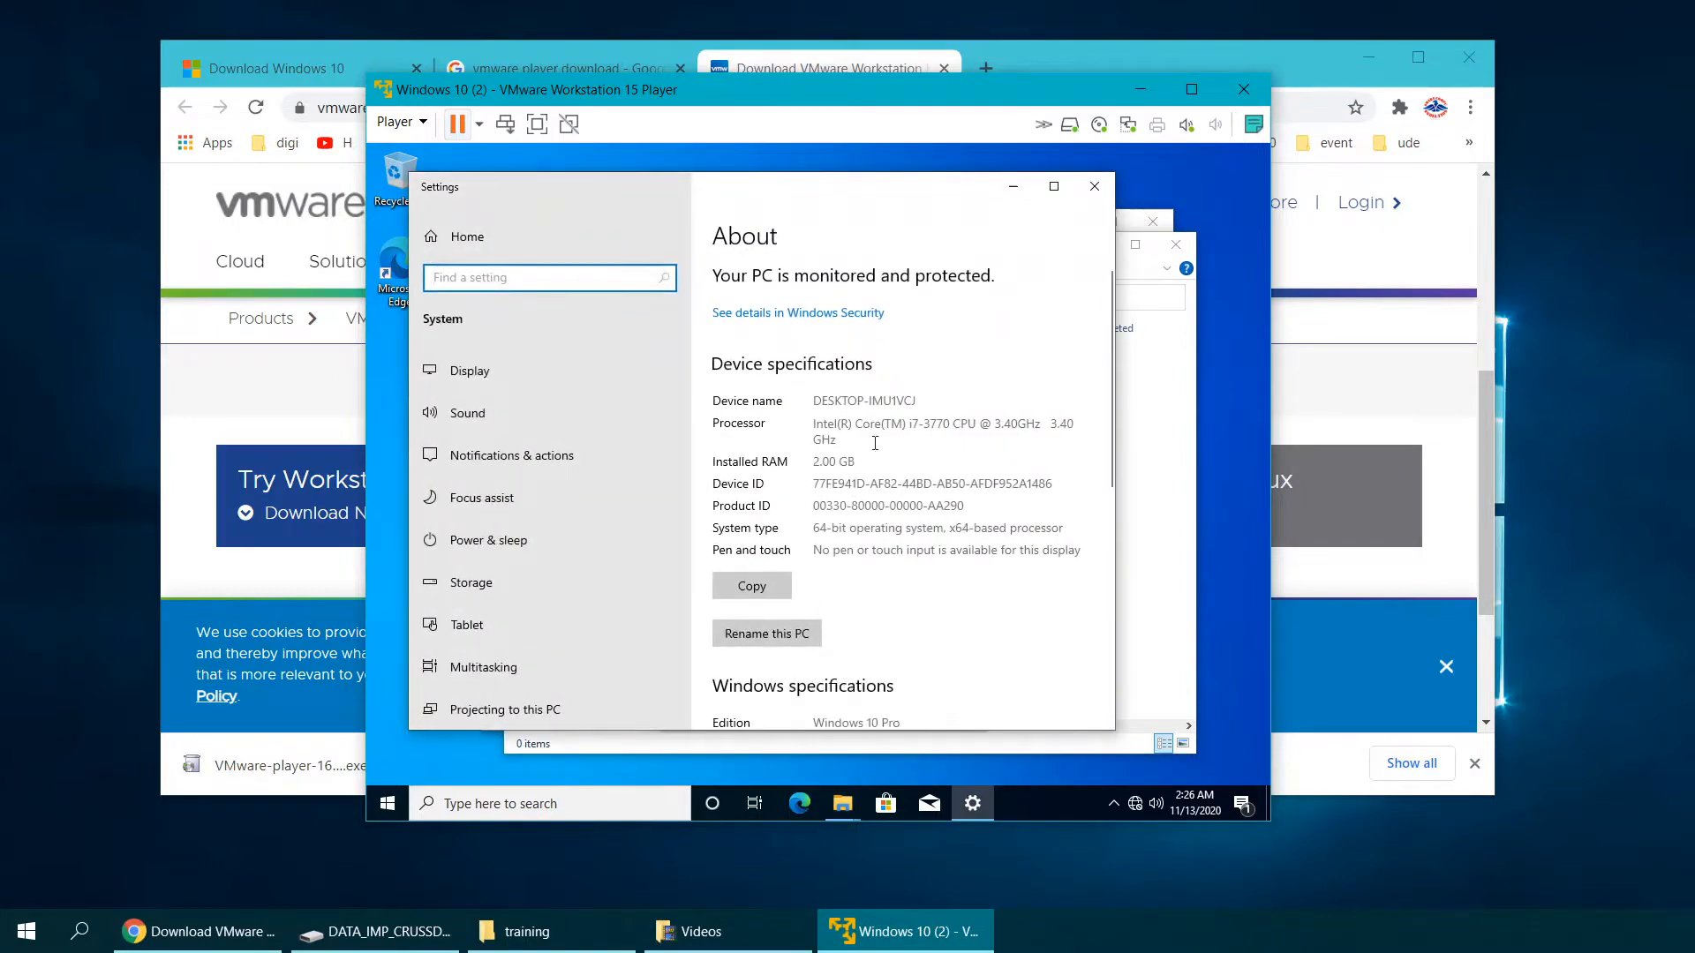
Step: Verify 2.00 GB RAM and Windows 10 Pro 20H2, then close Settings and extra Explorer windows
{"action": "scroll", "coordinate": [900, 421], "scroll_direction": "down", "scroll_amount": 2}
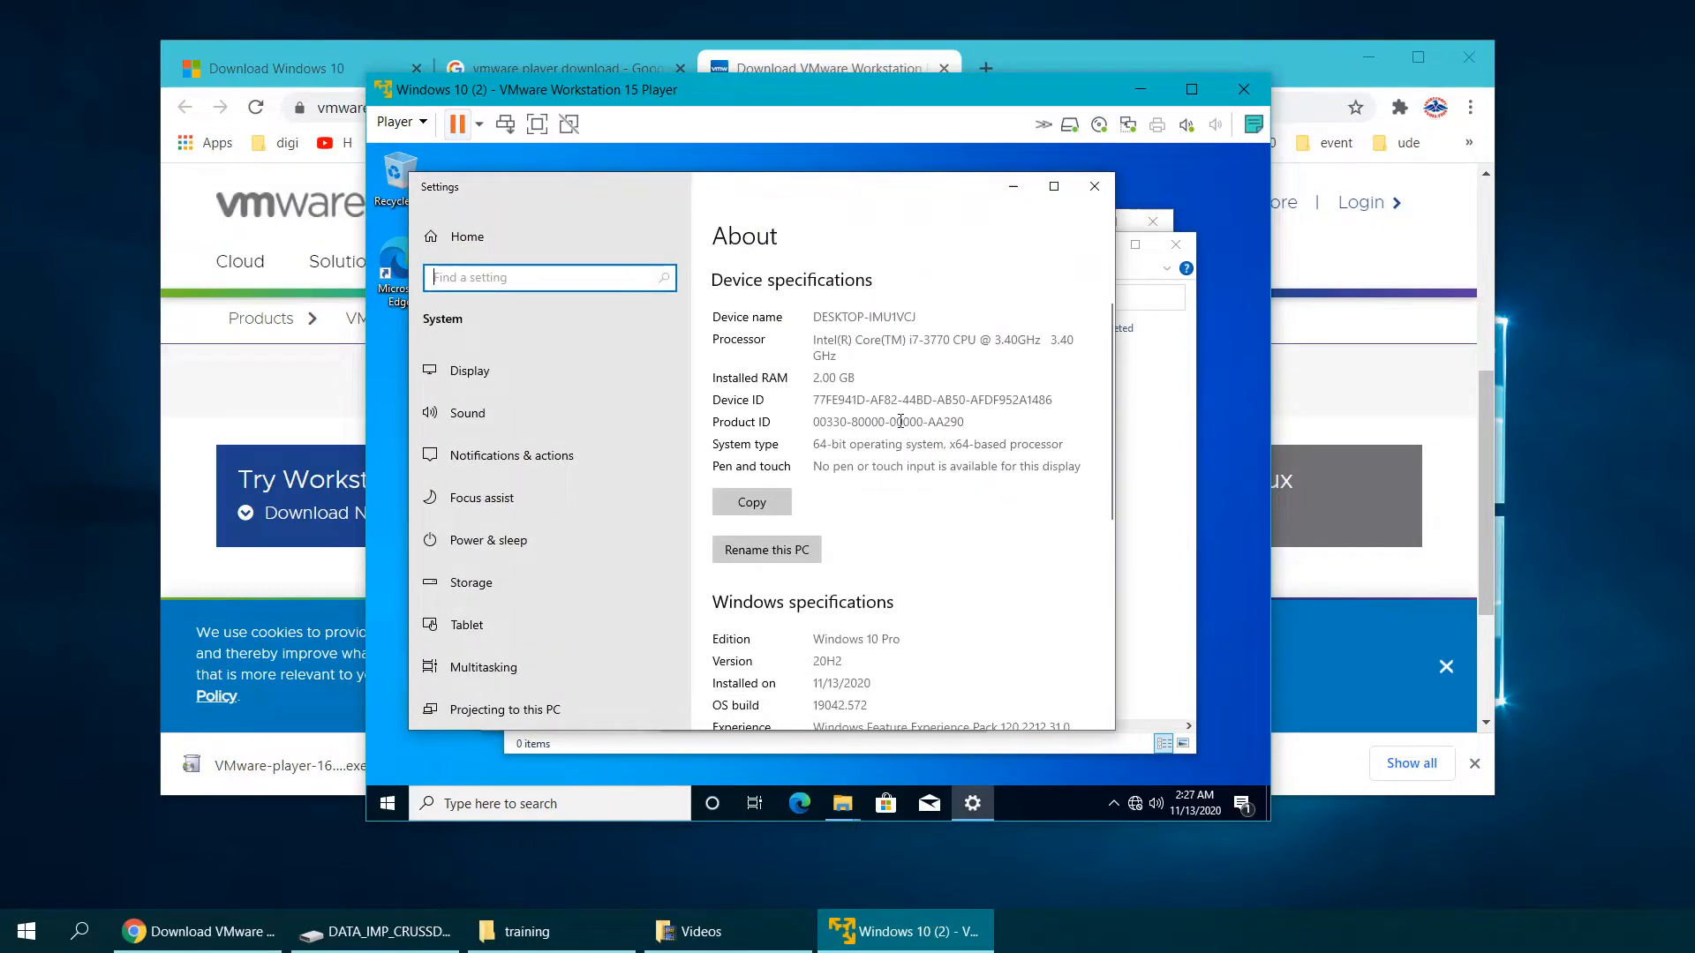
{"action": "scroll", "coordinate": [901, 421], "scroll_direction": "up", "scroll_amount": 2}
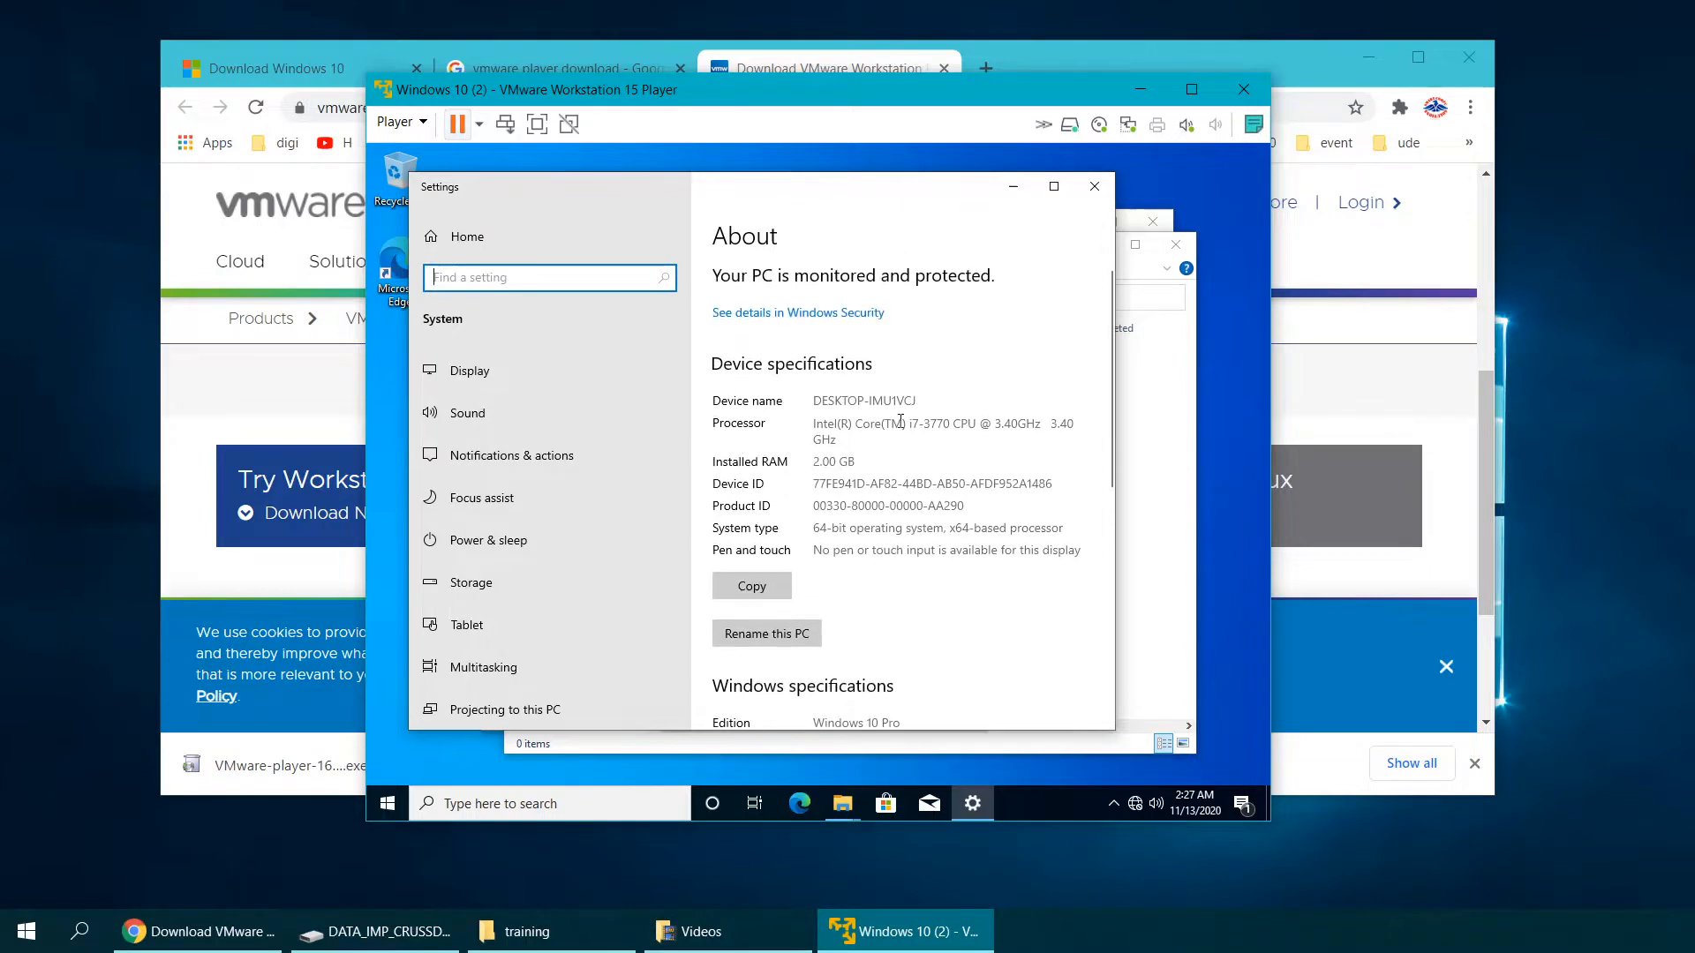
{"action": "scroll", "coordinate": [946, 435], "scroll_direction": "down", "scroll_amount": 4}
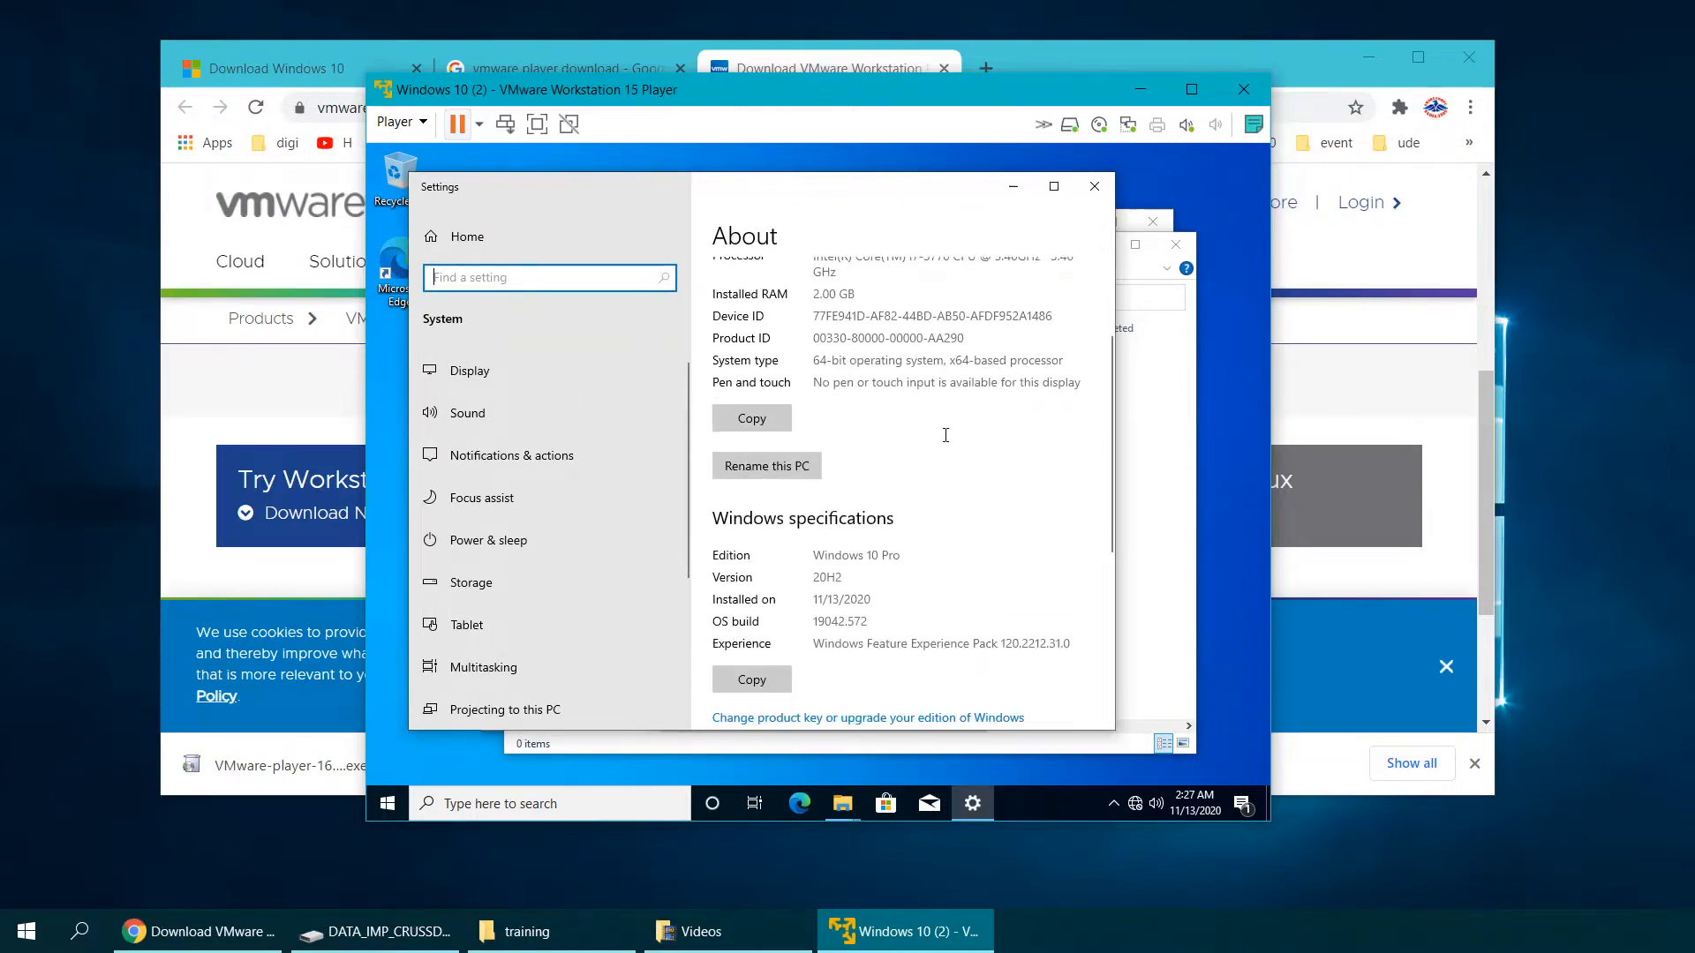
{"action": "scroll", "coordinate": [945, 435], "scroll_direction": "down", "scroll_amount": 4}
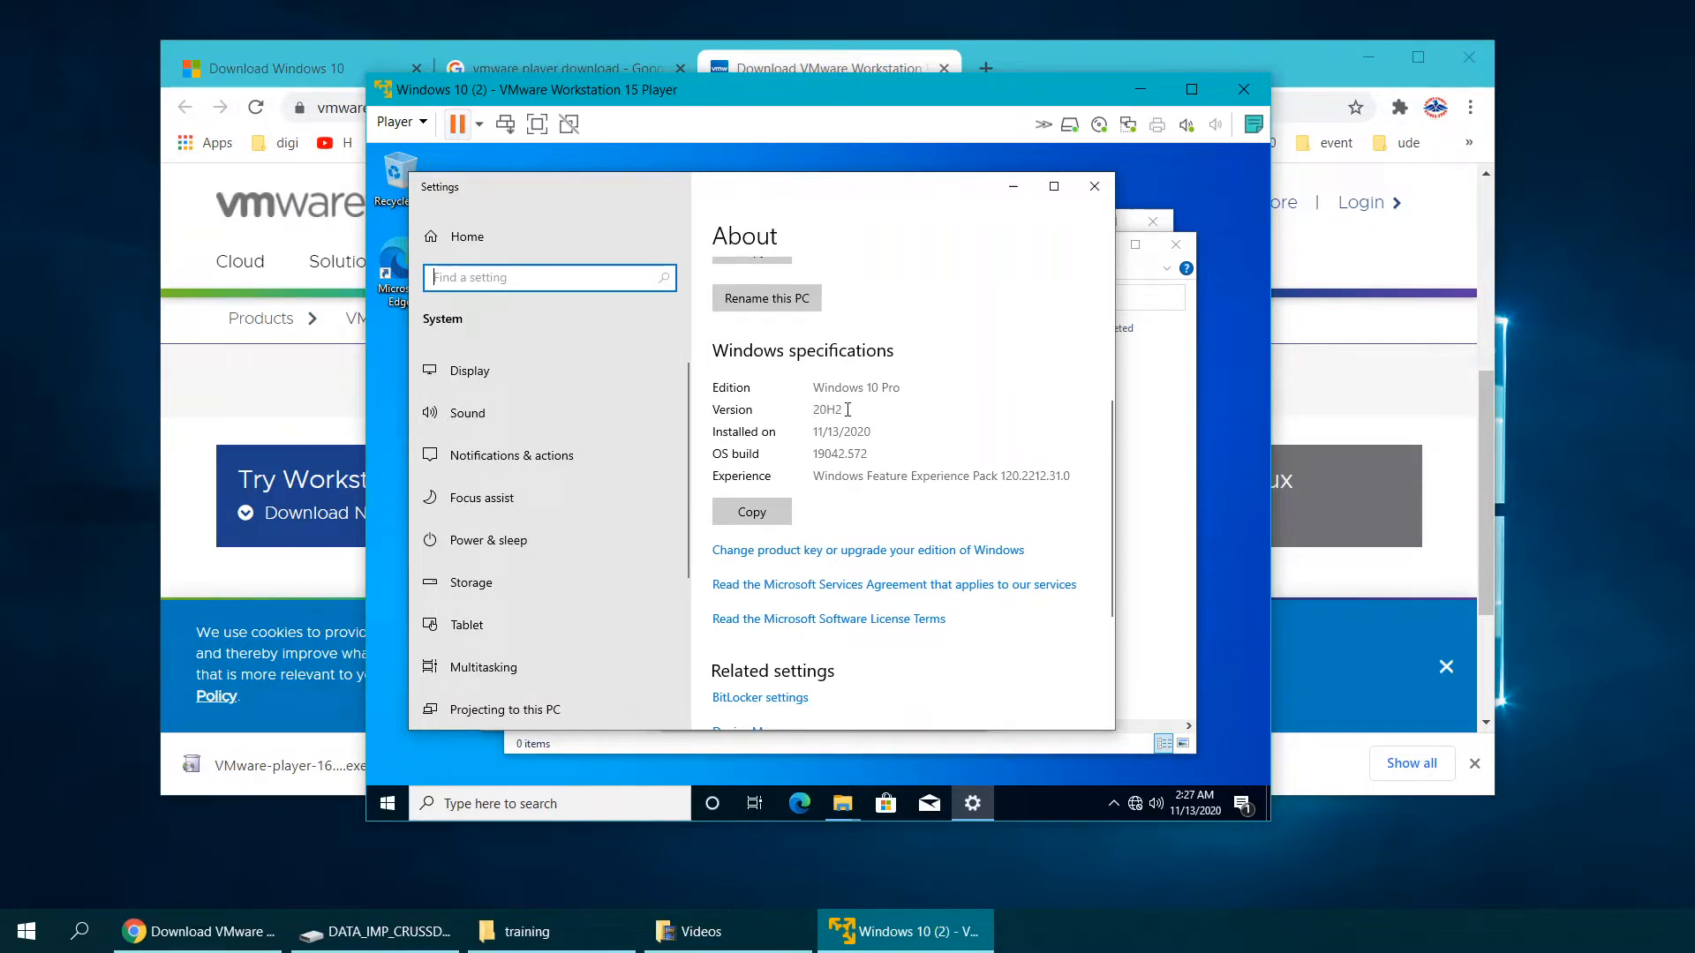
{"action": "scroll", "coordinate": [900, 415], "scroll_direction": "up", "scroll_amount": 8}
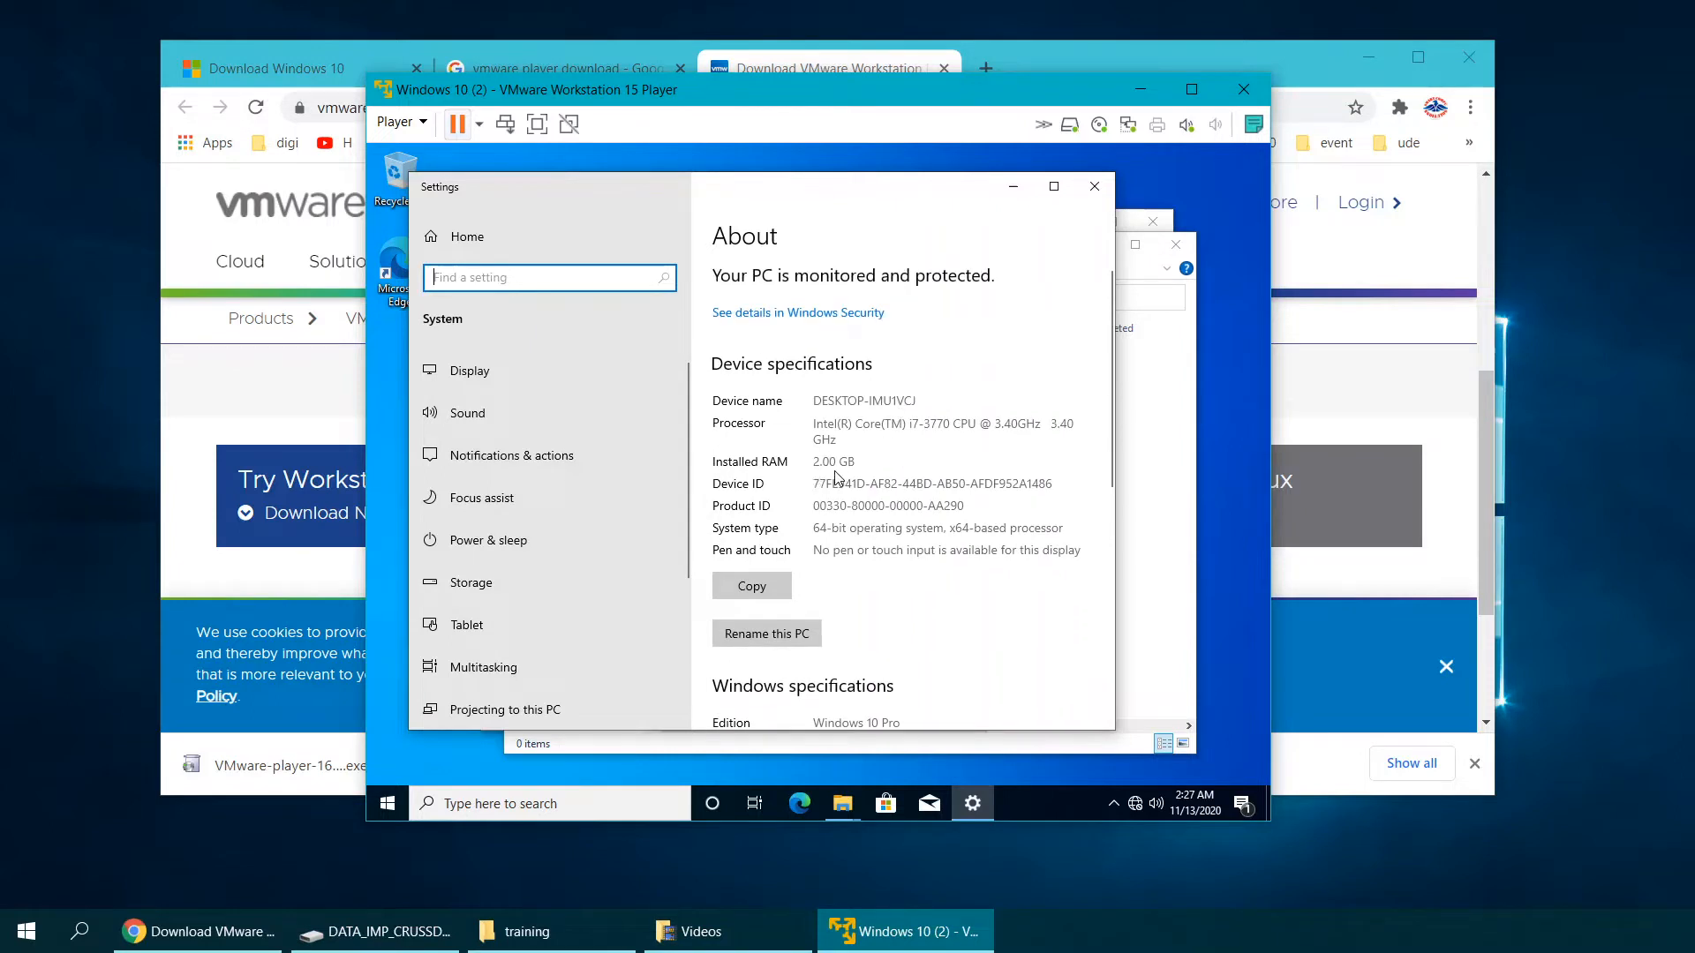
{"action": "left_click", "coordinate": [1093, 185]}
{"action": "left_click", "coordinate": [1175, 244]}
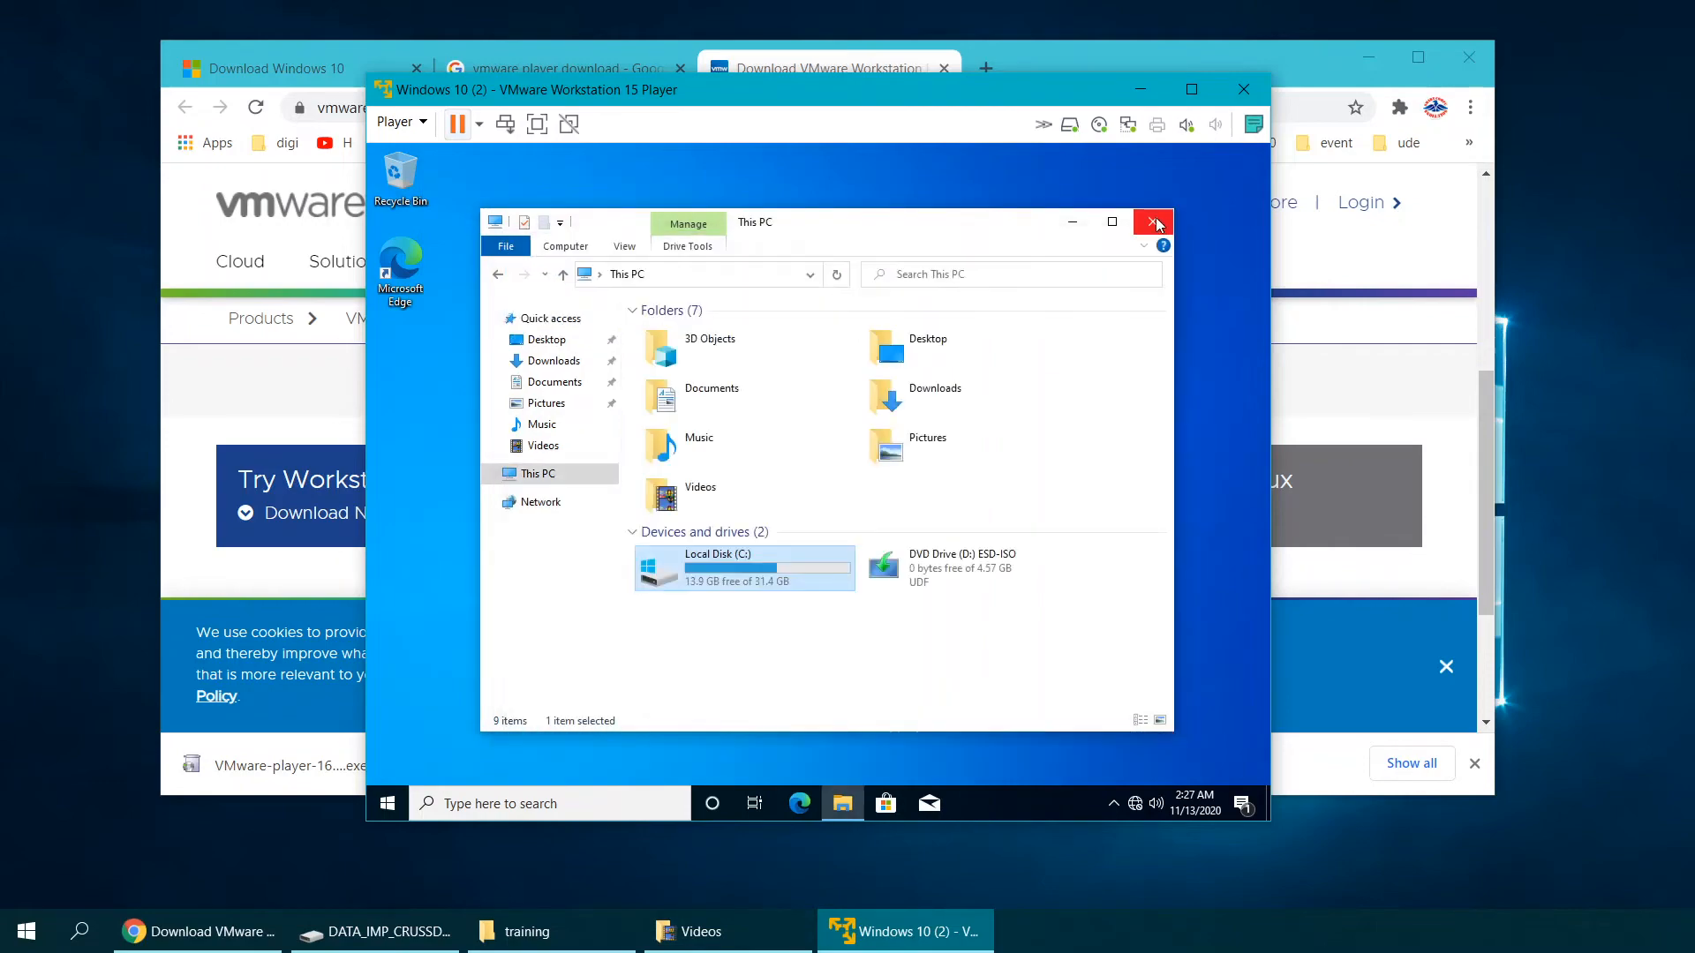